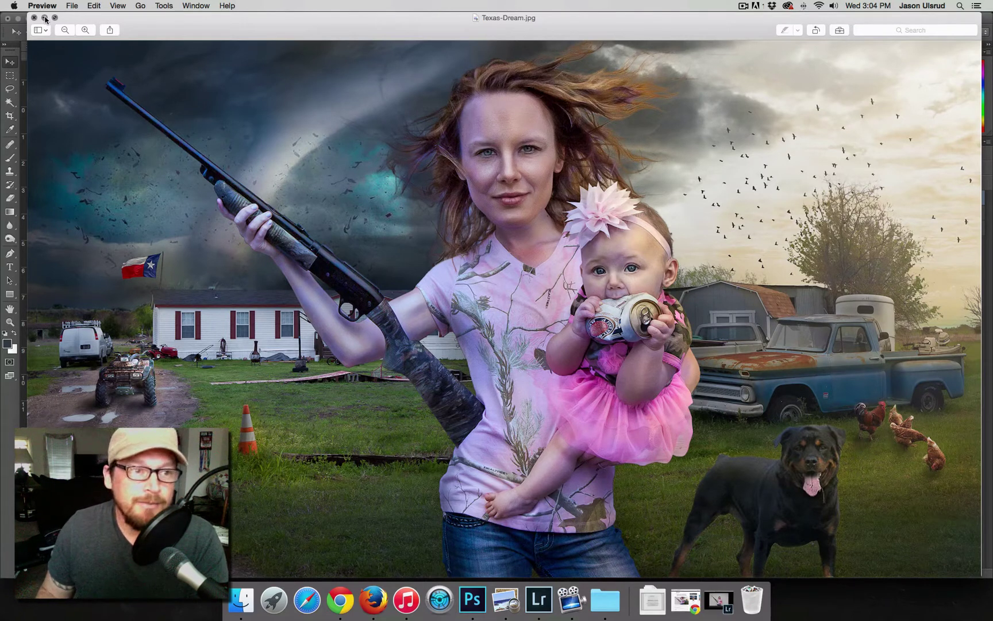
- Minimize the finished Texas-Dream.jpg composite in Preview to reveal the Photoshop working file
{"action": "left_click", "coordinate": [45, 18]}
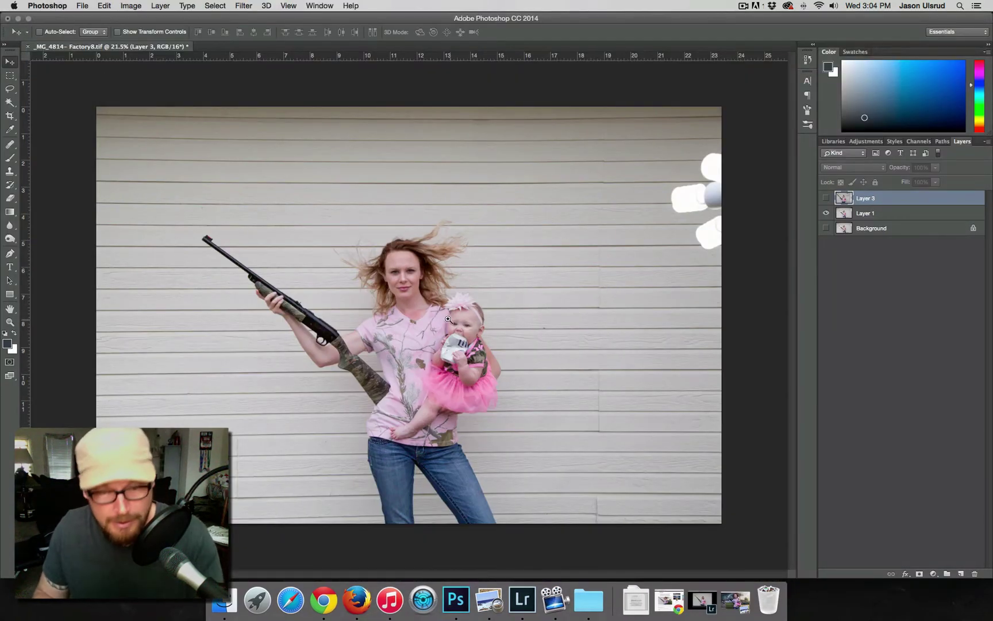
- Zoom in to 66.7% on the mother's face
{"action": "left_click", "coordinate": [414, 299], "text": "super"}
{"action": "left_click", "coordinate": [414, 299], "text": "super"}
{"action": "left_click", "coordinate": [412, 298], "text": "super"}
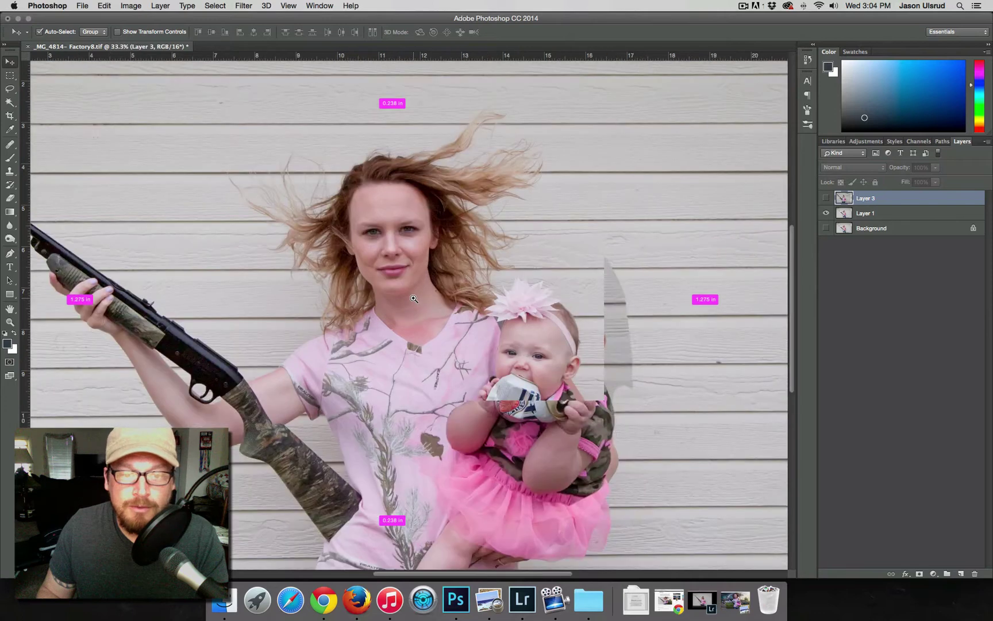
{"action": "left_click", "coordinate": [372, 295], "text": "super"}
{"action": "left_click", "coordinate": [371, 296], "text": "super"}
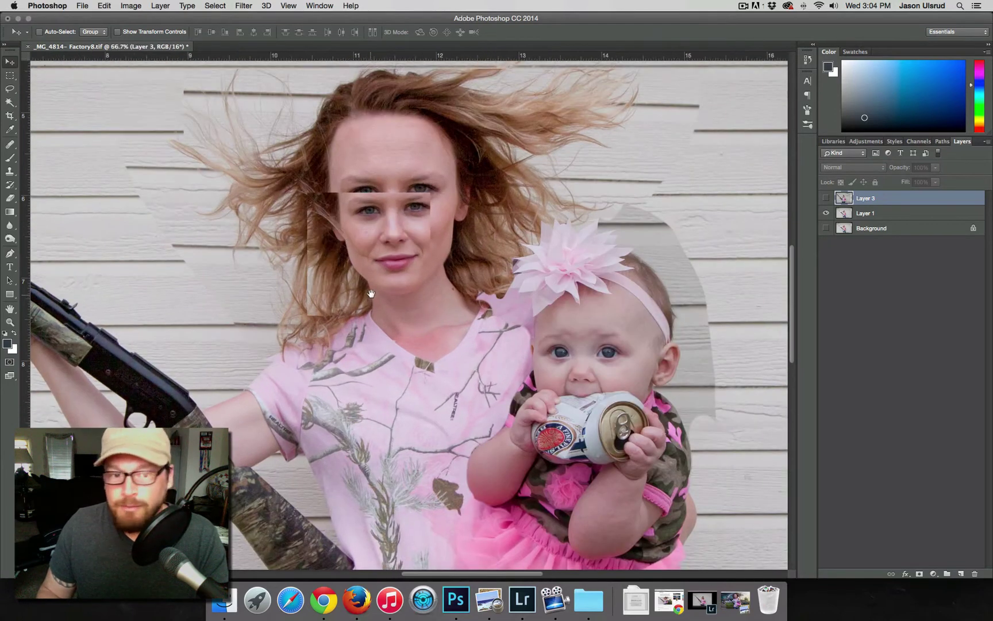
- Toggle Layer 3 to compare the two face takes and select windblown-hair Layer 1
{"action": "left_click", "coordinate": [826, 198]}
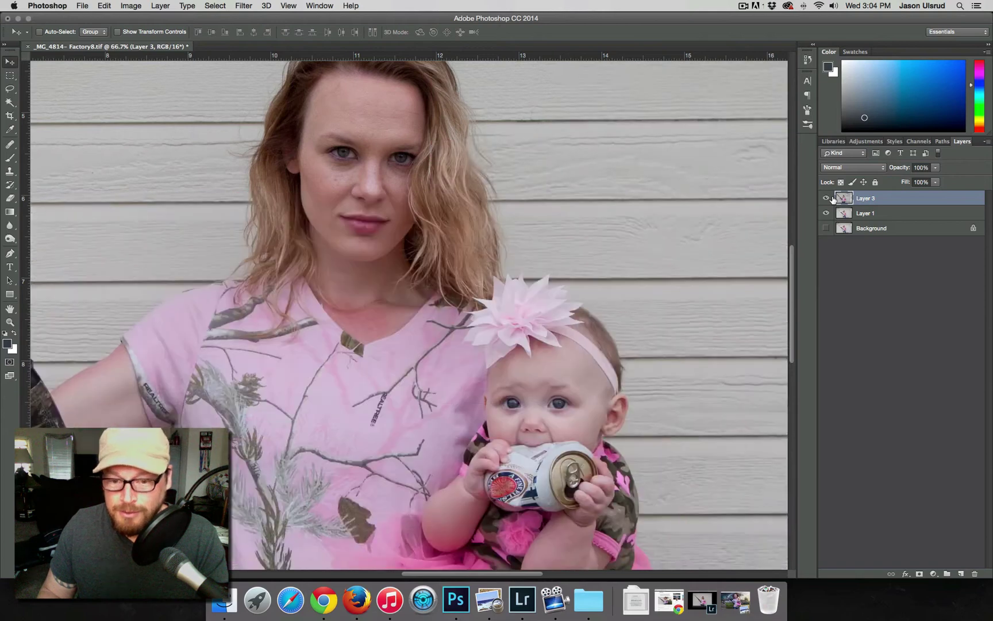
{"action": "left_click", "coordinate": [826, 198]}
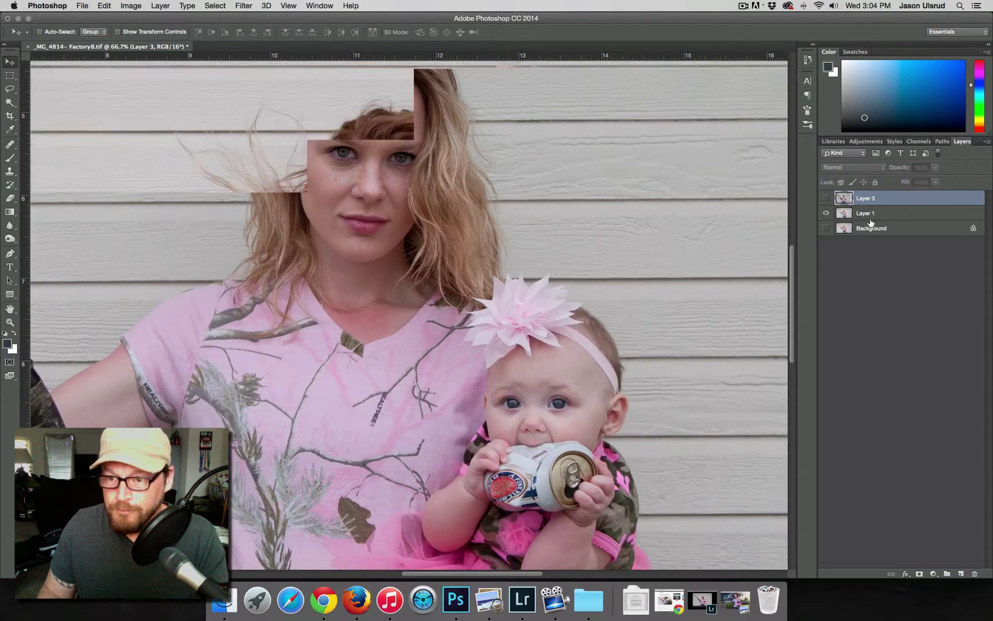
{"action": "left_click", "coordinate": [877, 215]}
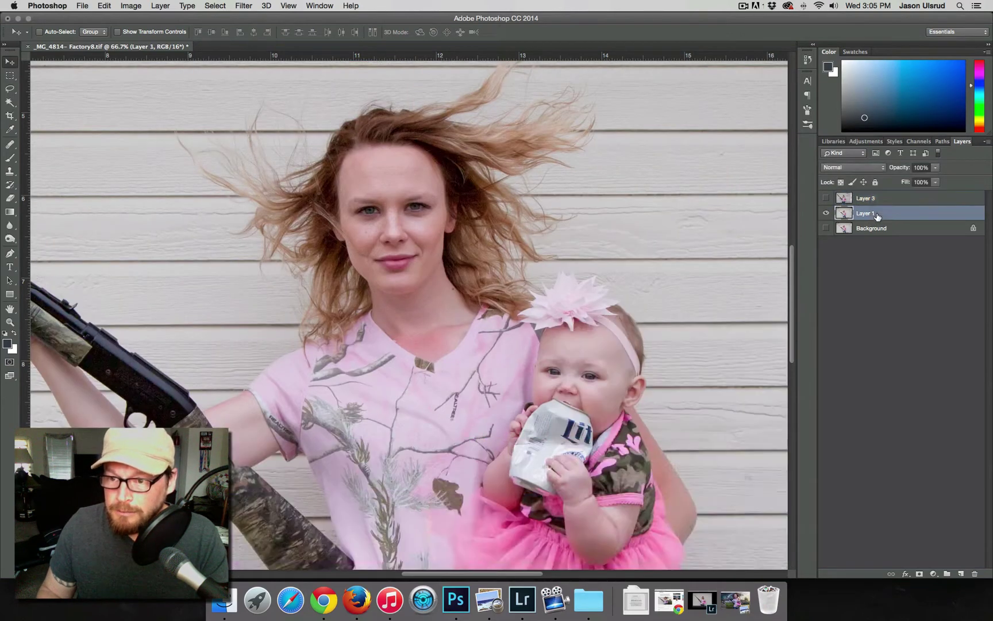
{"action": "left_click", "coordinate": [825, 198]}
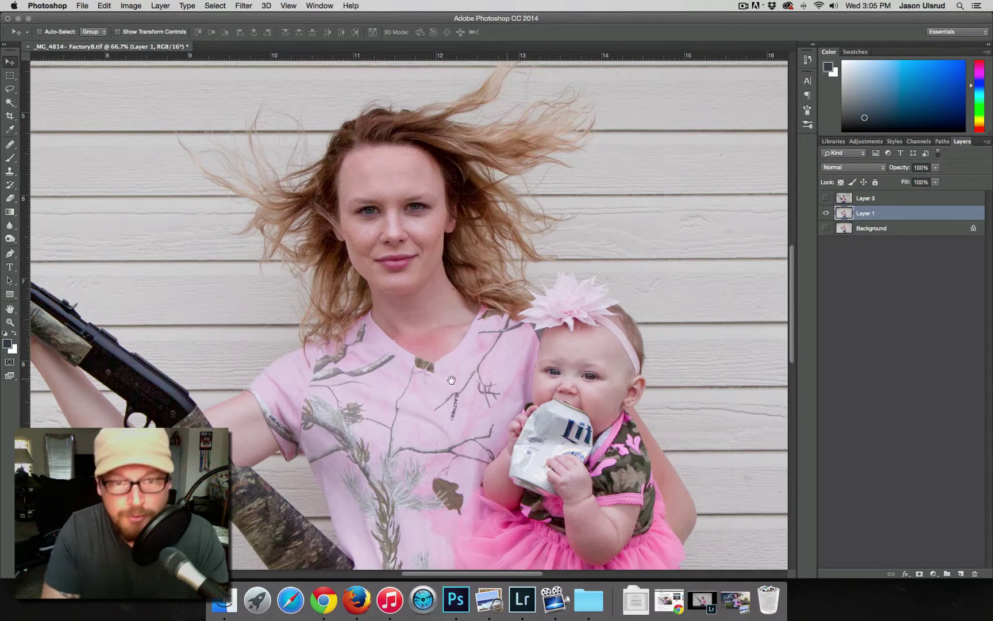
{"action": "scroll", "coordinate": [430, 231], "scroll_direction": "up", "scroll_amount": 3}
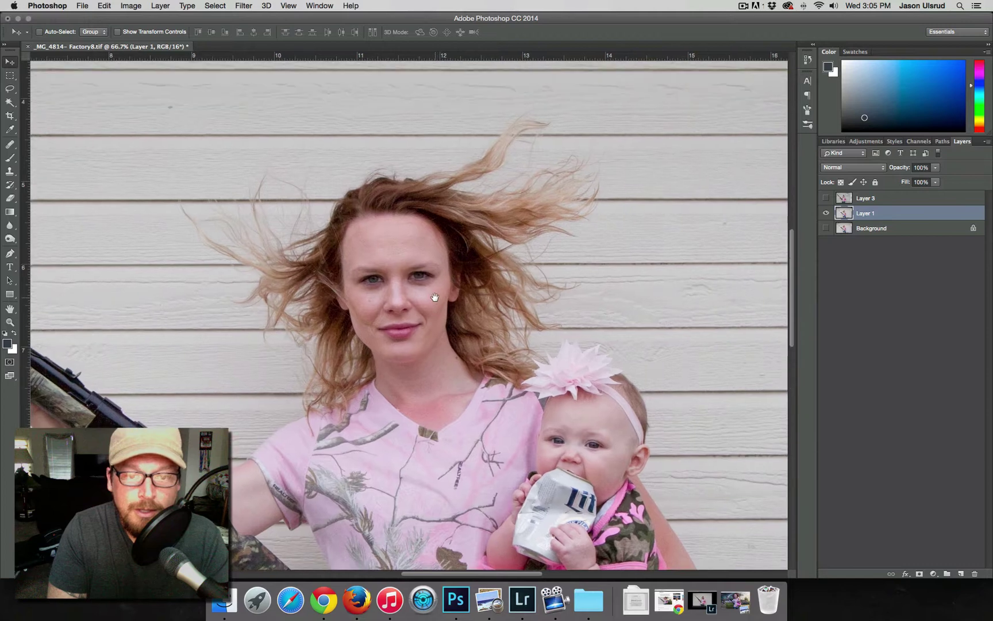
- Lasso the mother's head and windblown hair and paste them onto new Layer 4
{"action": "left_click", "coordinate": [10, 90]}
{"action": "mouse_move", "coordinate": [391, 89]}
{"action": "left_mouse_down"}
{"action": "mouse_move", "coordinate": [164, 166]}
{"action": "mouse_move", "coordinate": [217, 340]}
{"action": "mouse_move", "coordinate": [264, 413]}
{"action": "mouse_move", "coordinate": [357, 426]}
{"action": "mouse_move", "coordinate": [374, 380]}
{"action": "mouse_move", "coordinate": [389, 371]}
{"action": "left_mouse_up"}
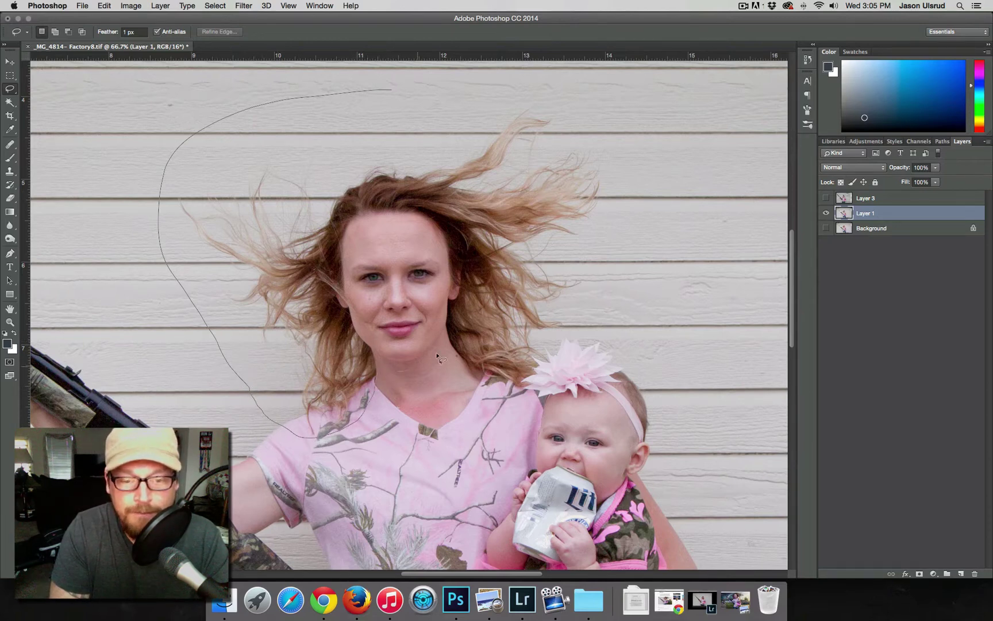
{"action": "mouse_move", "coordinate": [445, 341]}
{"action": "left_mouse_down"}
{"action": "mouse_move", "coordinate": [473, 377]}
{"action": "mouse_move", "coordinate": [514, 382]}
{"action": "mouse_move", "coordinate": [649, 269]}
{"action": "mouse_move", "coordinate": [652, 187]}
{"action": "mouse_move", "coordinate": [568, 78]}
{"action": "mouse_move", "coordinate": [457, 88]}
{"action": "mouse_move", "coordinate": [391, 91]}
{"action": "left_mouse_up"}
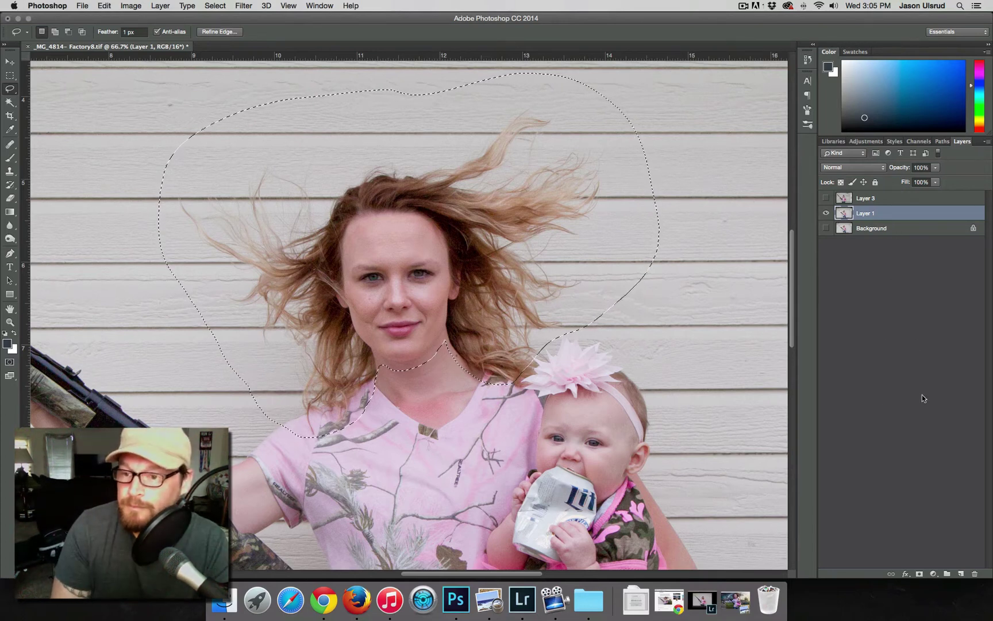
{"action": "left_click", "coordinate": [960, 574]}
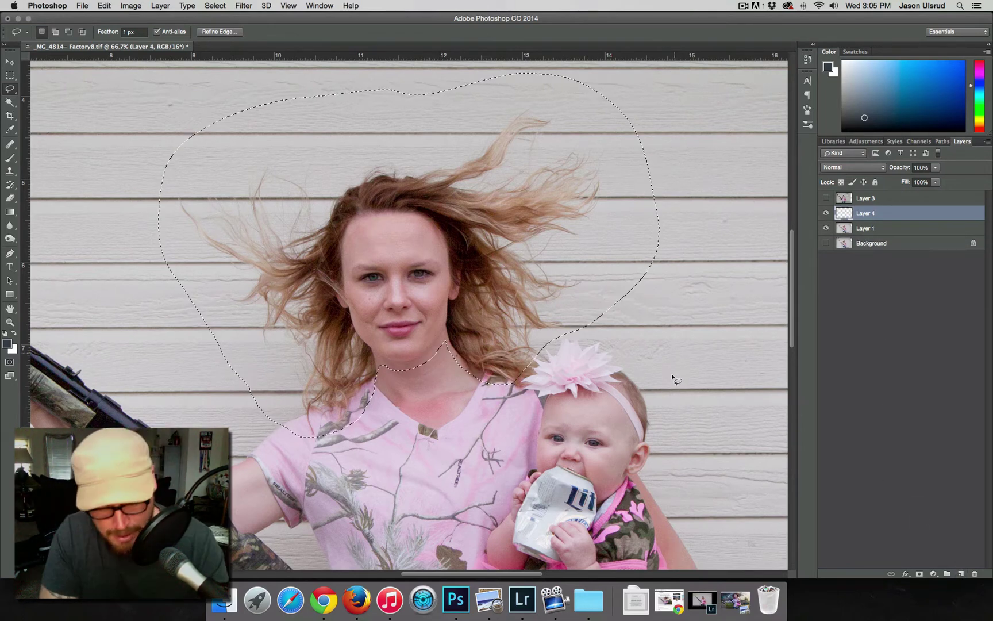
{"action": "key", "text": "super+v"}
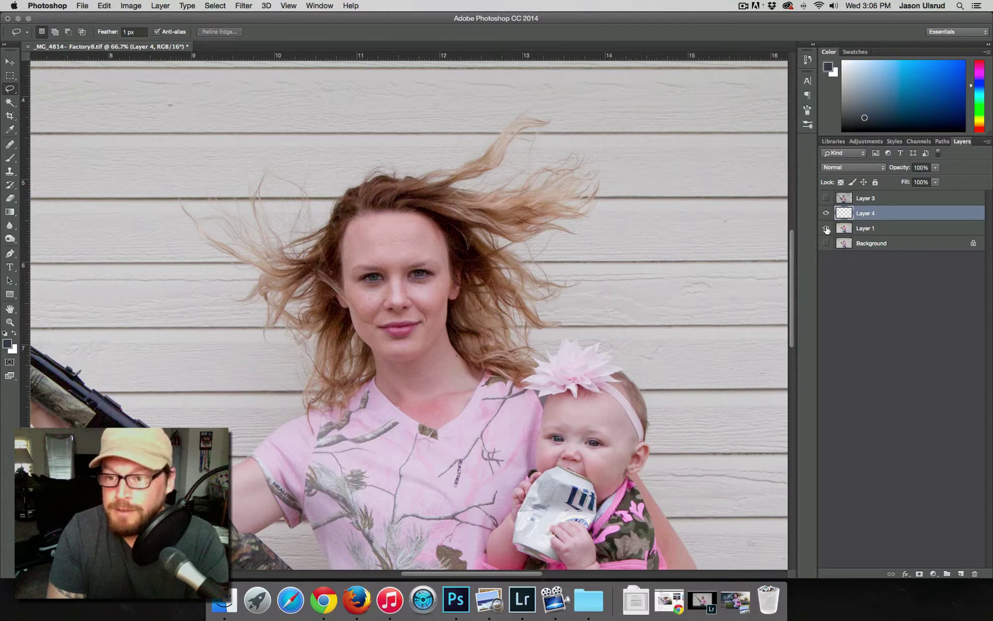
- Scale the copied head and hair to about 122% and tilt it roughly 4.6°
{"action": "left_click", "coordinate": [826, 228]}
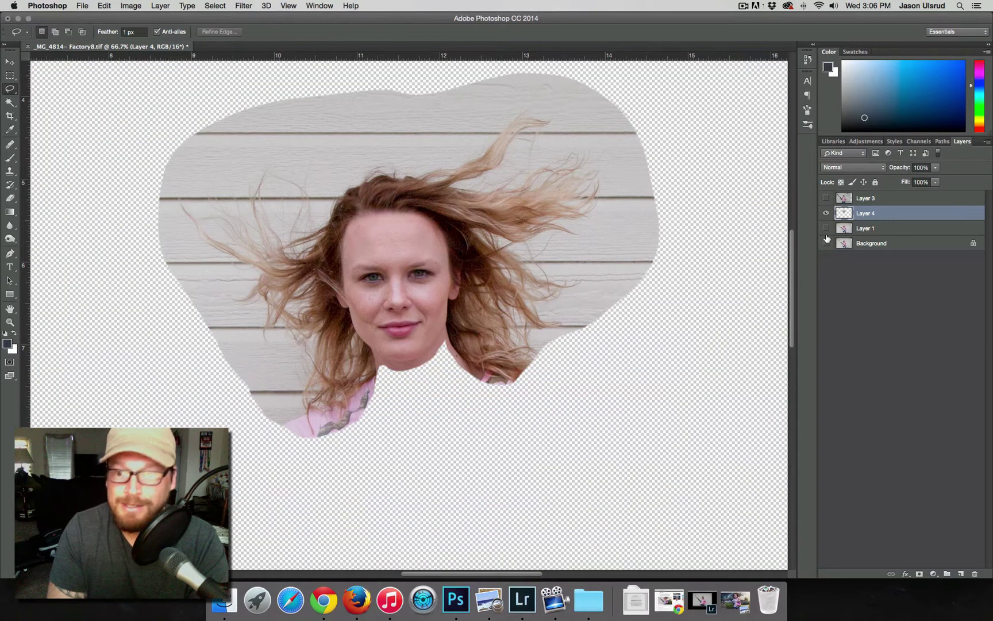
{"action": "left_click", "coordinate": [825, 228]}
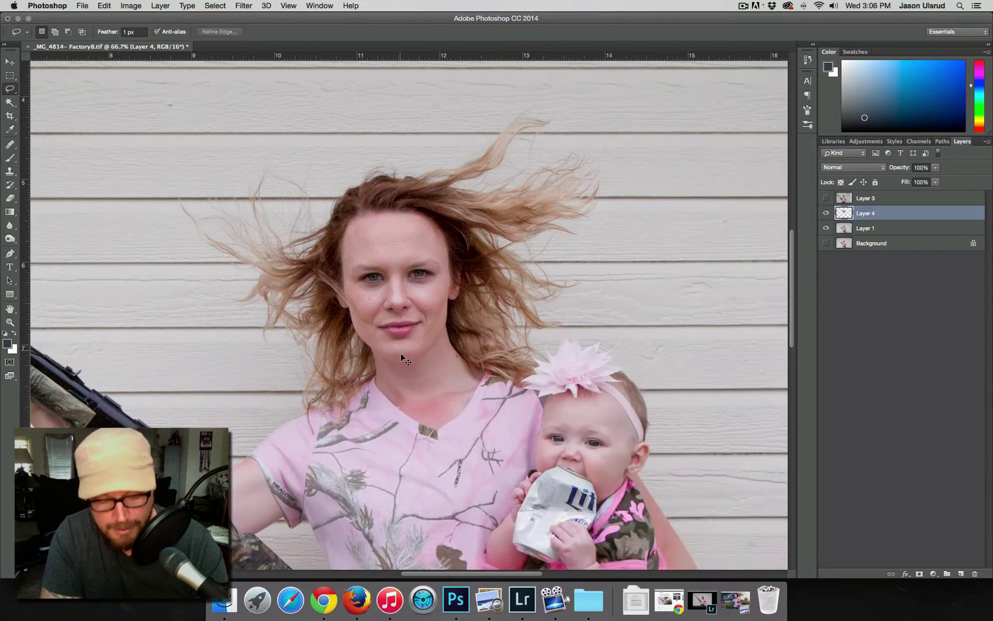
{"action": "key", "text": "super+t"}
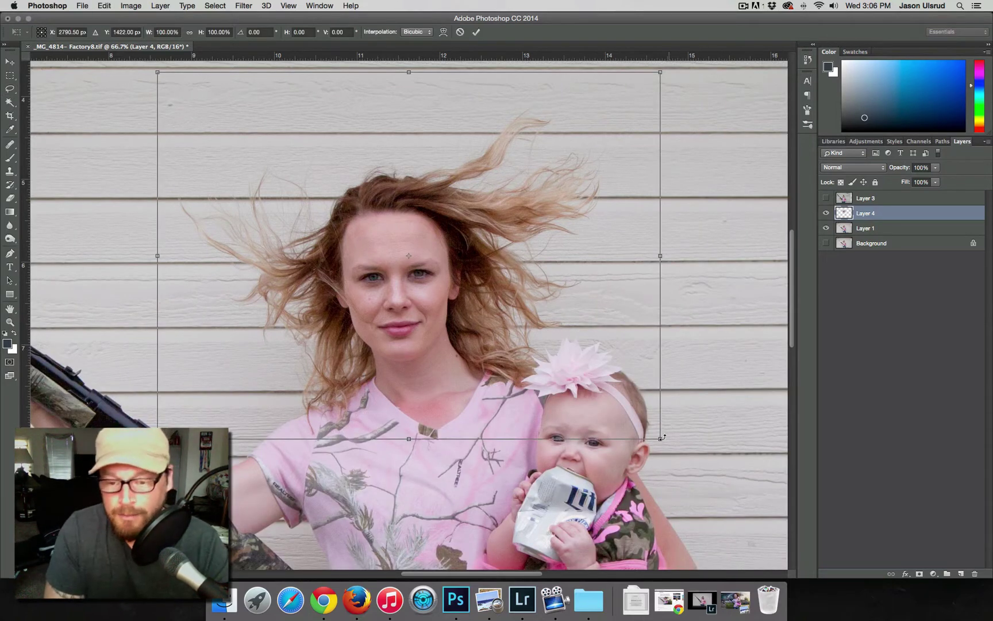
{"action": "left_click", "coordinate": [577, 348], "text": "alt+super"}
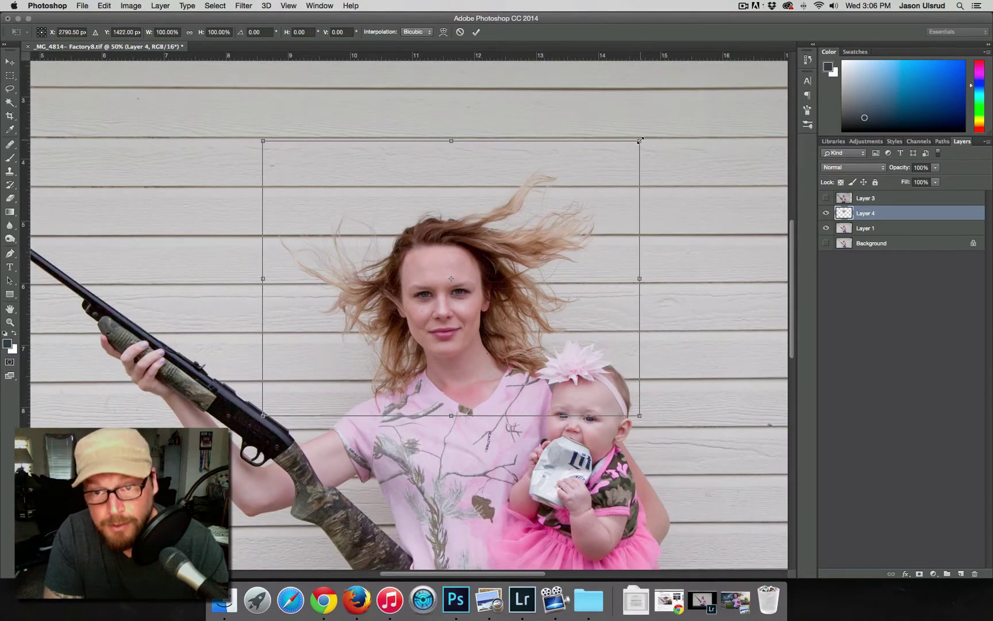
{"action": "left_click_drag", "start_coordinate": [640, 140], "coordinate": [697, 90]}
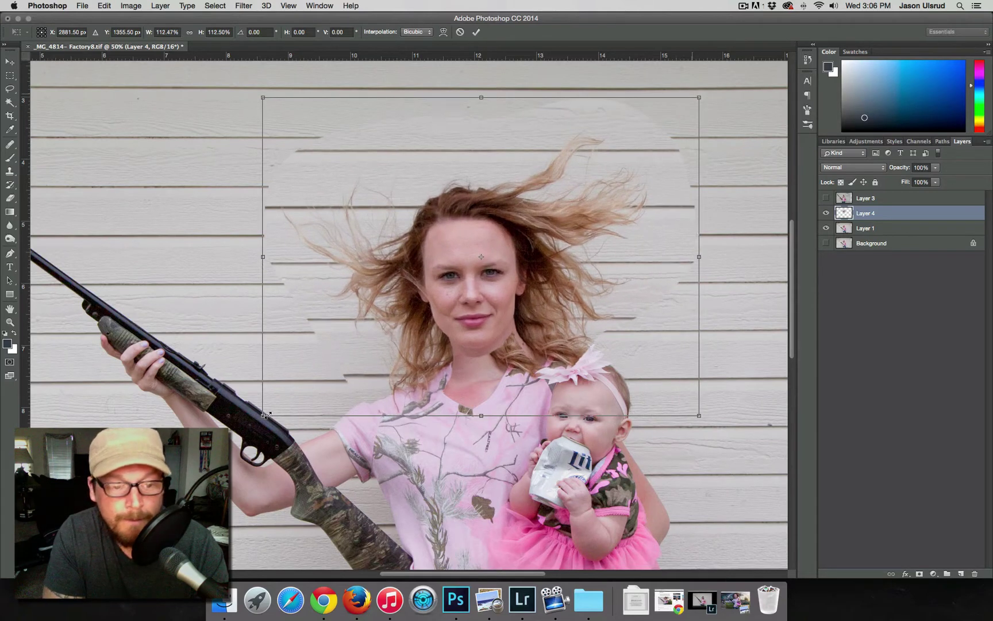
{"action": "left_click_drag", "start_coordinate": [264, 415], "coordinate": [238, 441]}
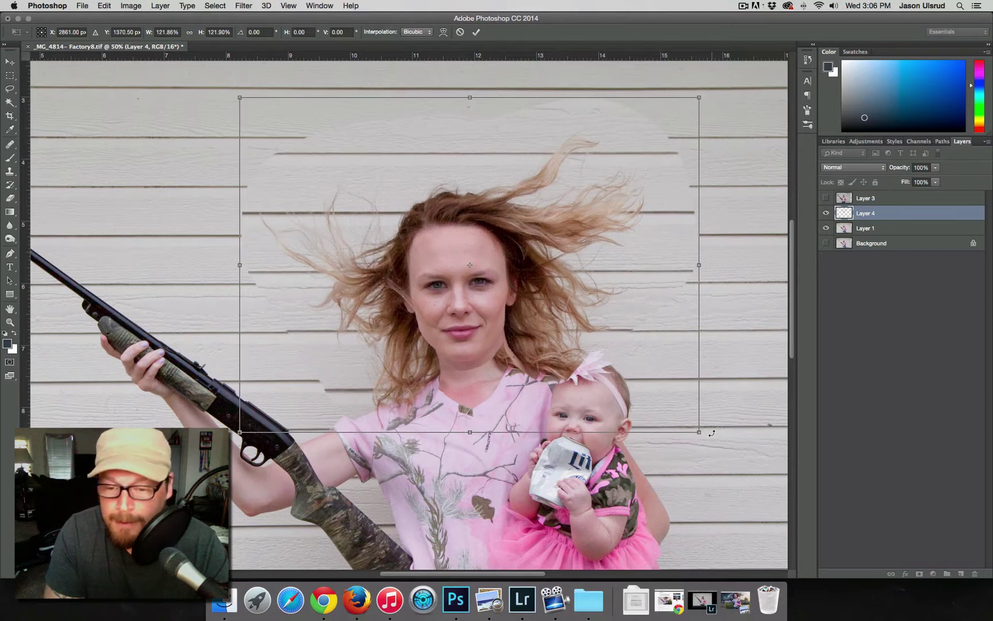
{"action": "left_click_drag", "start_coordinate": [711, 433], "coordinate": [692, 458]}
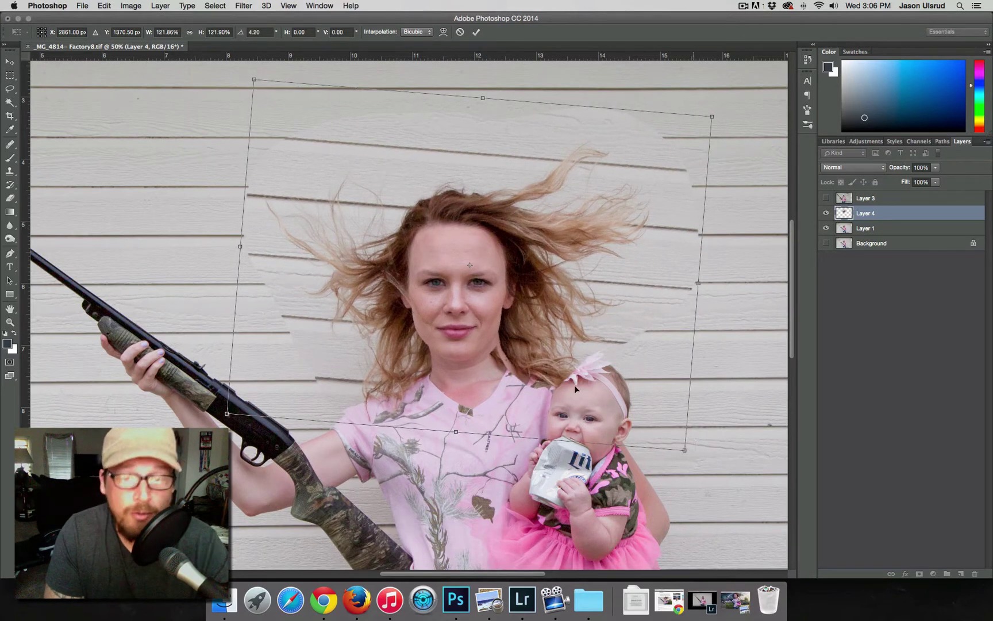
- Position the copied head over the mother's shoulders and commit the transform
{"action": "mouse_move", "coordinate": [505, 344]}
{"action": "left_mouse_down"}
{"action": "mouse_move", "coordinate": [506, 305]}
{"action": "mouse_move", "coordinate": [489, 319]}
{"action": "mouse_move", "coordinate": [496, 328]}
{"action": "left_mouse_up"}
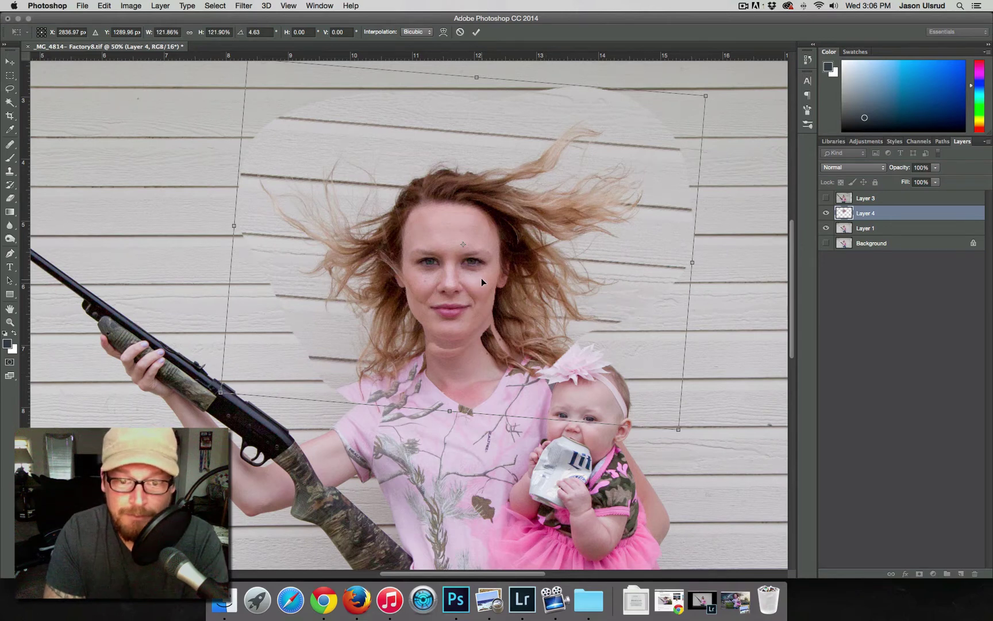
{"action": "mouse_move", "coordinate": [481, 278]}
{"action": "left_mouse_down"}
{"action": "mouse_move", "coordinate": [497, 256]}
{"action": "mouse_move", "coordinate": [489, 275]}
{"action": "mouse_move", "coordinate": [517, 269]}
{"action": "mouse_move", "coordinate": [484, 281]}
{"action": "mouse_move", "coordinate": [489, 296]}
{"action": "left_mouse_up"}
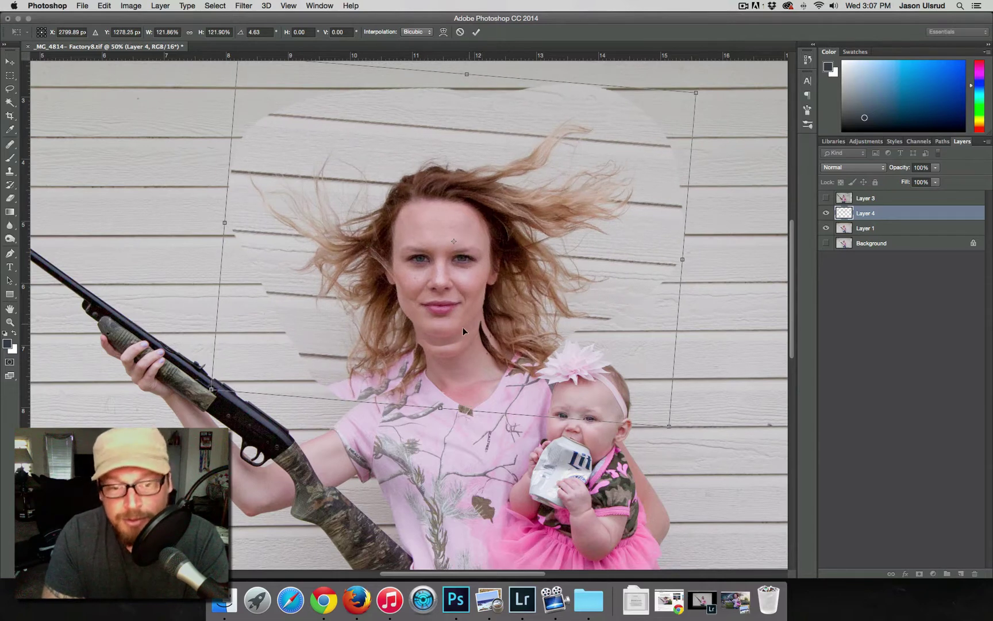
{"action": "left_click_drag", "start_coordinate": [469, 304], "coordinate": [469, 327]}
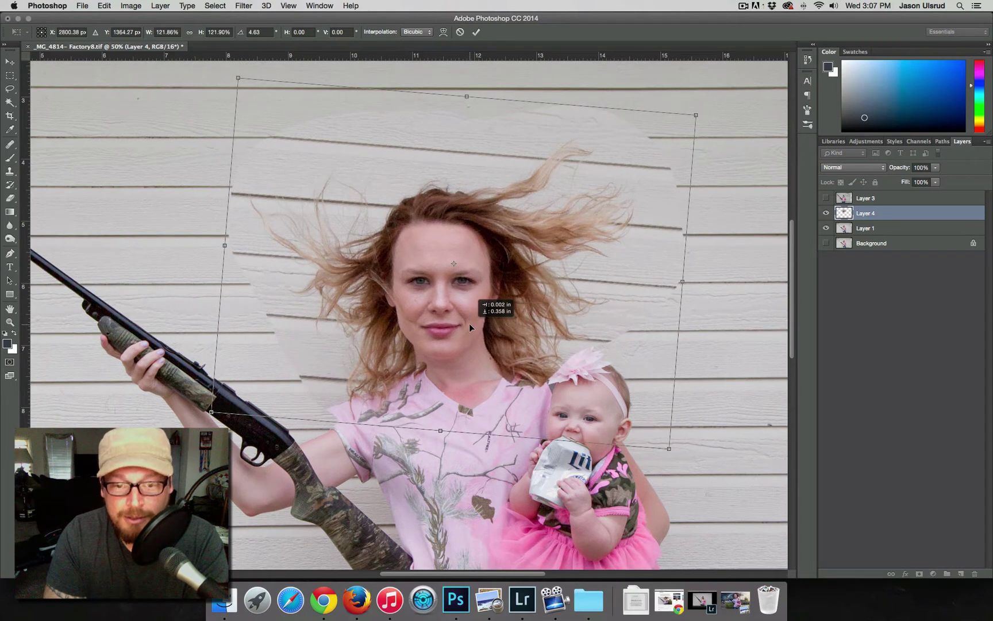
{"action": "left_click_drag", "start_coordinate": [469, 324], "coordinate": [458, 360]}
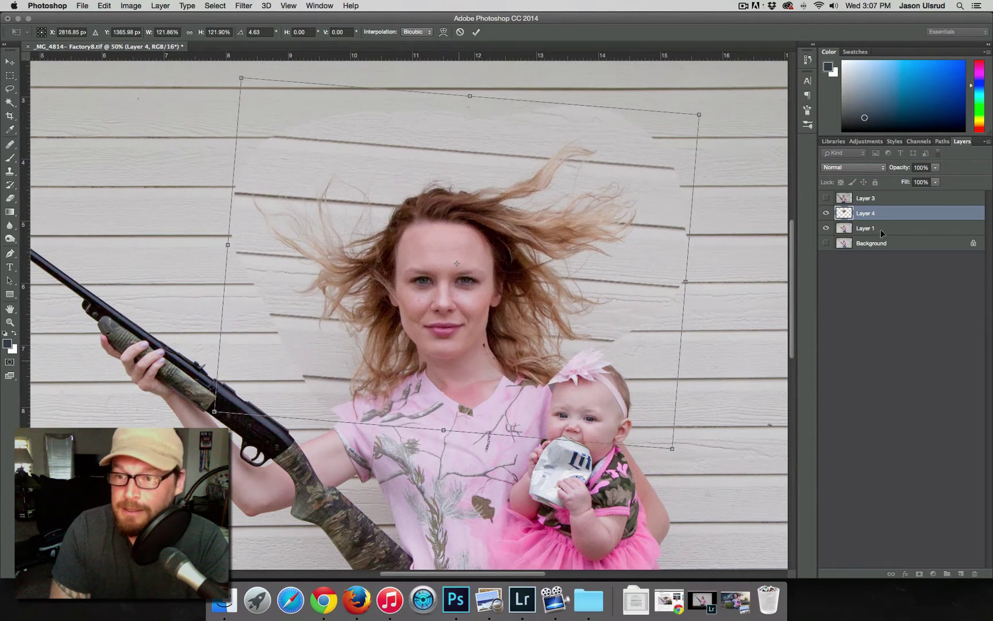
{"action": "key", "text": "Return"}
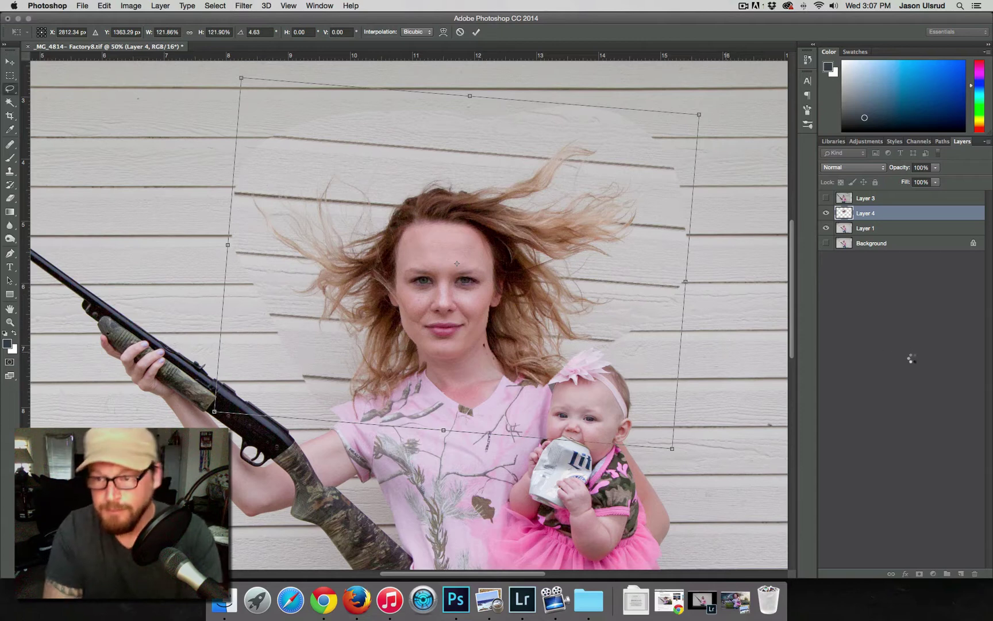
{"action": "key", "text": "Return"}
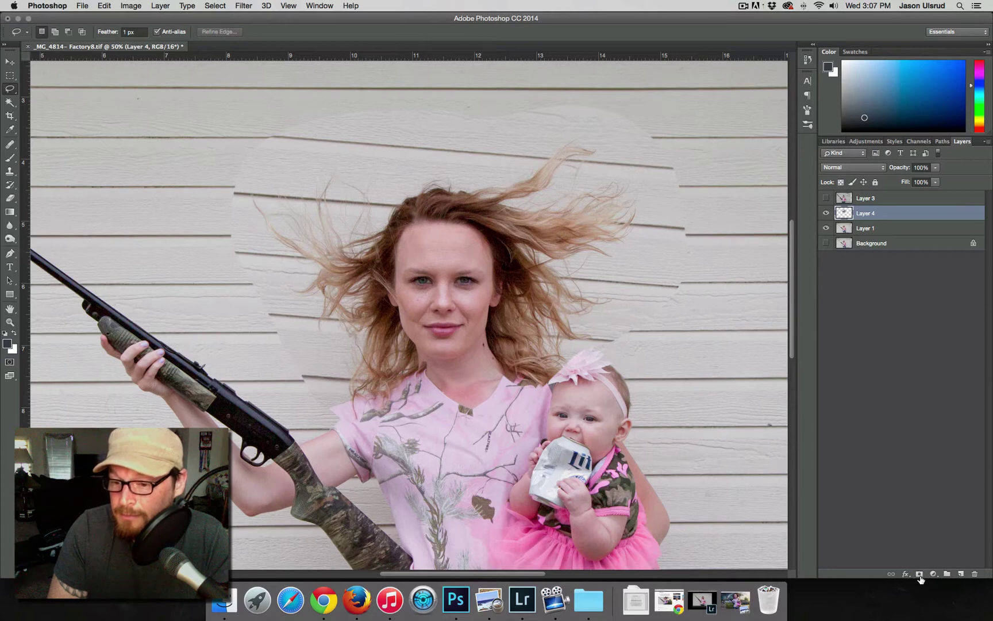
- Add a mask to Layer 4 and paint black along the left shoulder to hide stray hair and haze
{"action": "left_click", "coordinate": [920, 574]}
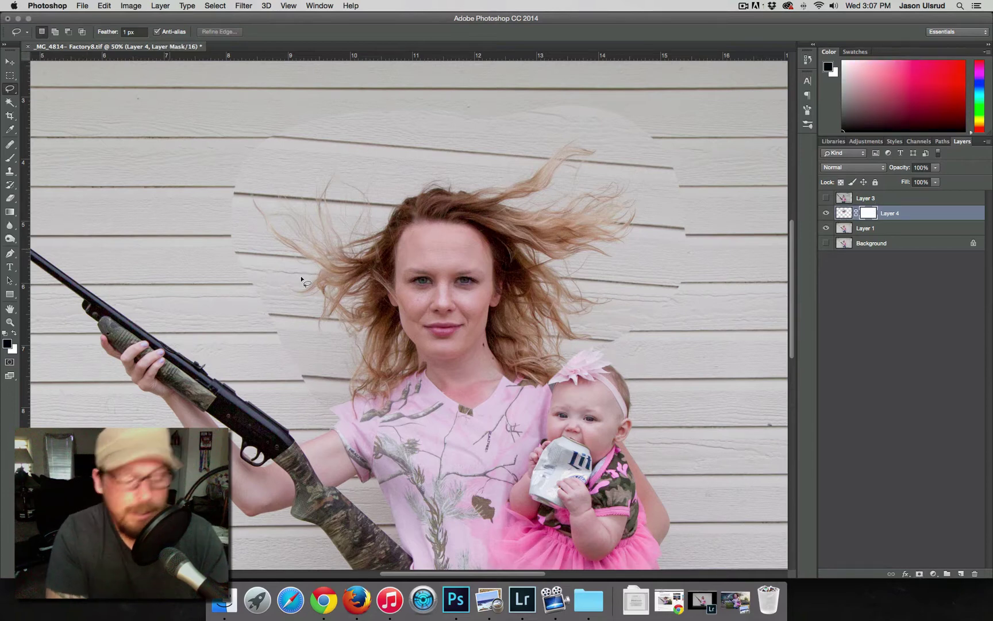
{"action": "key", "text": "b"}
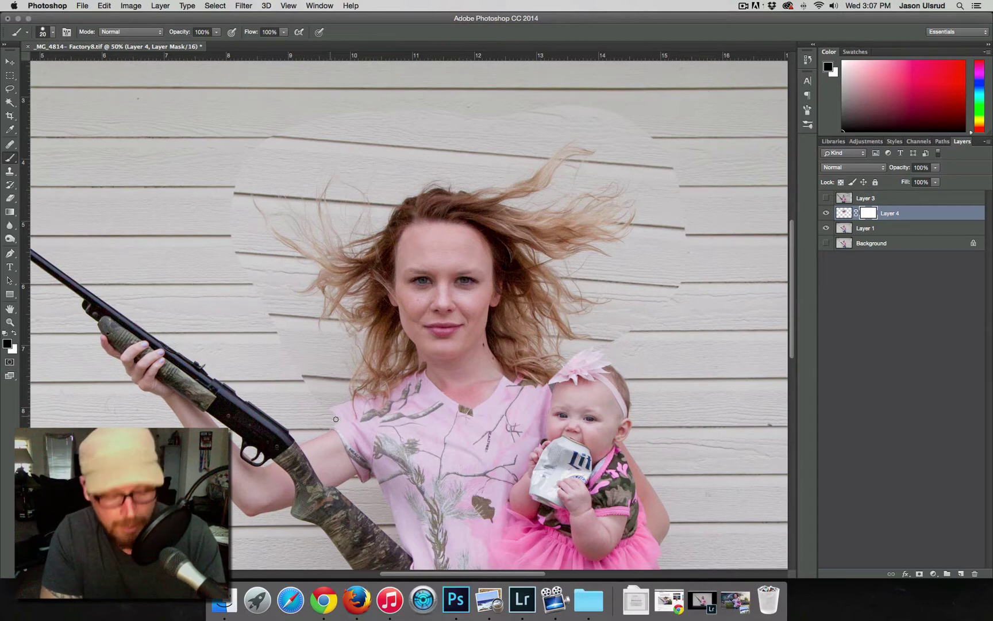
{"action": "left_click_drag", "start_coordinate": [454, 374], "coordinate": [466, 370]}
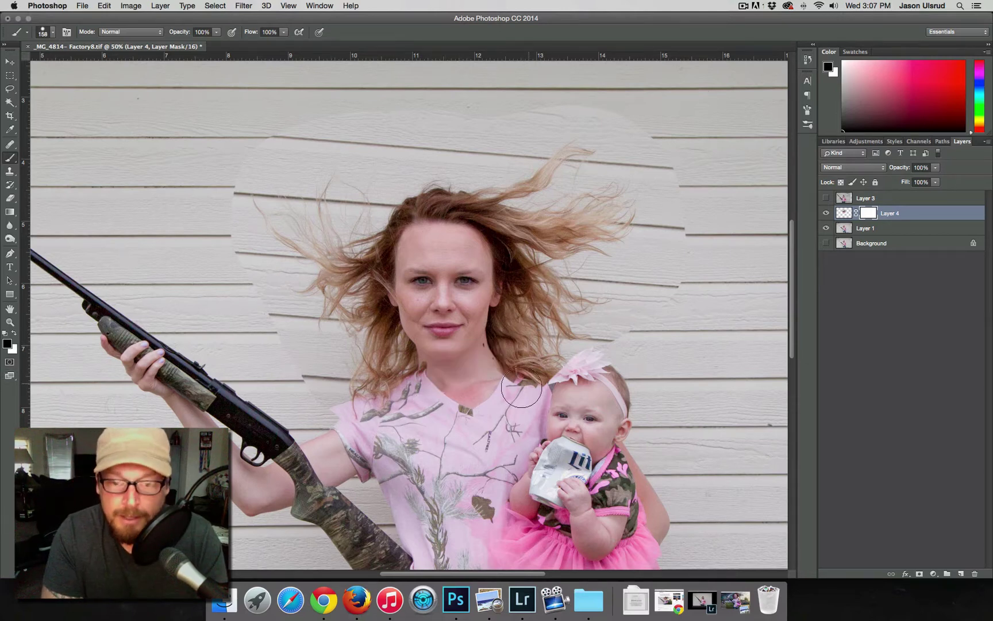
{"action": "mouse_move", "coordinate": [385, 415]}
{"action": "left_mouse_down"}
{"action": "mouse_move", "coordinate": [333, 417]}
{"action": "mouse_move", "coordinate": [324, 406]}
{"action": "mouse_move", "coordinate": [341, 416]}
{"action": "mouse_move", "coordinate": [338, 402]}
{"action": "mouse_move", "coordinate": [351, 414]}
{"action": "mouse_move", "coordinate": [344, 399]}
{"action": "mouse_move", "coordinate": [313, 395]}
{"action": "mouse_move", "coordinate": [288, 350]}
{"action": "left_mouse_up"}
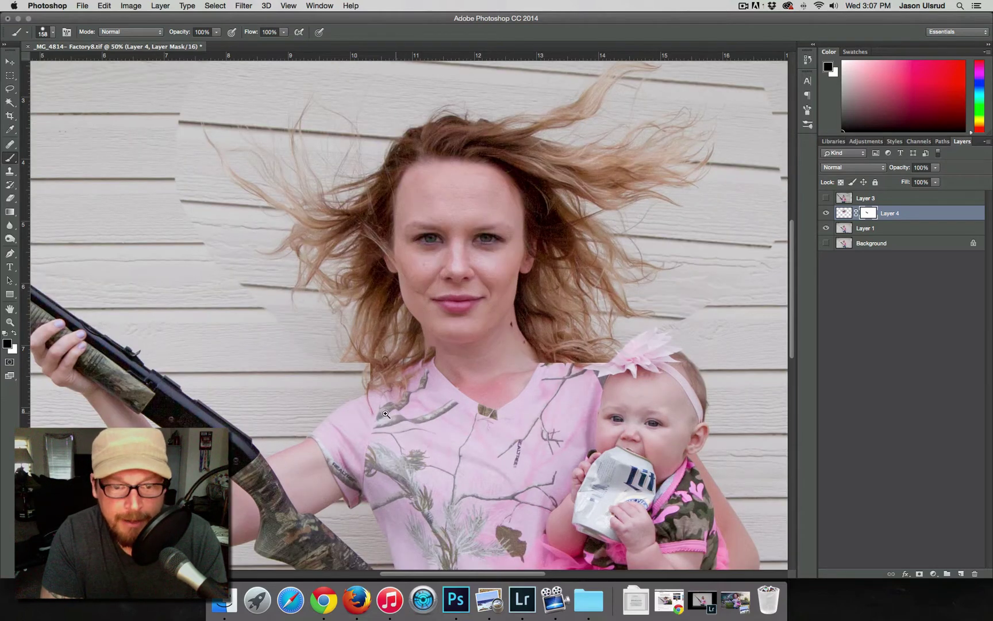
{"action": "left_click", "coordinate": [391, 413], "text": "super"}
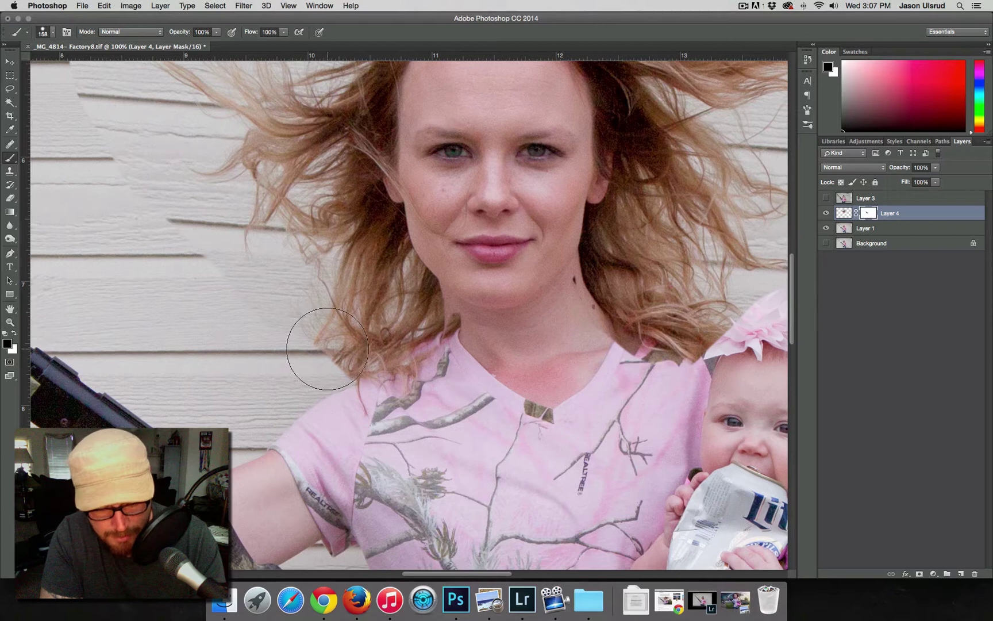
{"action": "key", "text": "x"}
{"action": "mouse_move", "coordinate": [337, 328]}
{"action": "left_mouse_down"}
{"action": "mouse_move", "coordinate": [305, 327]}
{"action": "mouse_move", "coordinate": [308, 359]}
{"action": "mouse_move", "coordinate": [327, 359]}
{"action": "mouse_move", "coordinate": [306, 378]}
{"action": "mouse_move", "coordinate": [321, 381]}
{"action": "mouse_move", "coordinate": [316, 365]}
{"action": "mouse_move", "coordinate": [314, 377]}
{"action": "mouse_move", "coordinate": [329, 367]}
{"action": "mouse_move", "coordinate": [285, 401]}
{"action": "mouse_move", "coordinate": [304, 387]}
{"action": "left_mouse_up"}
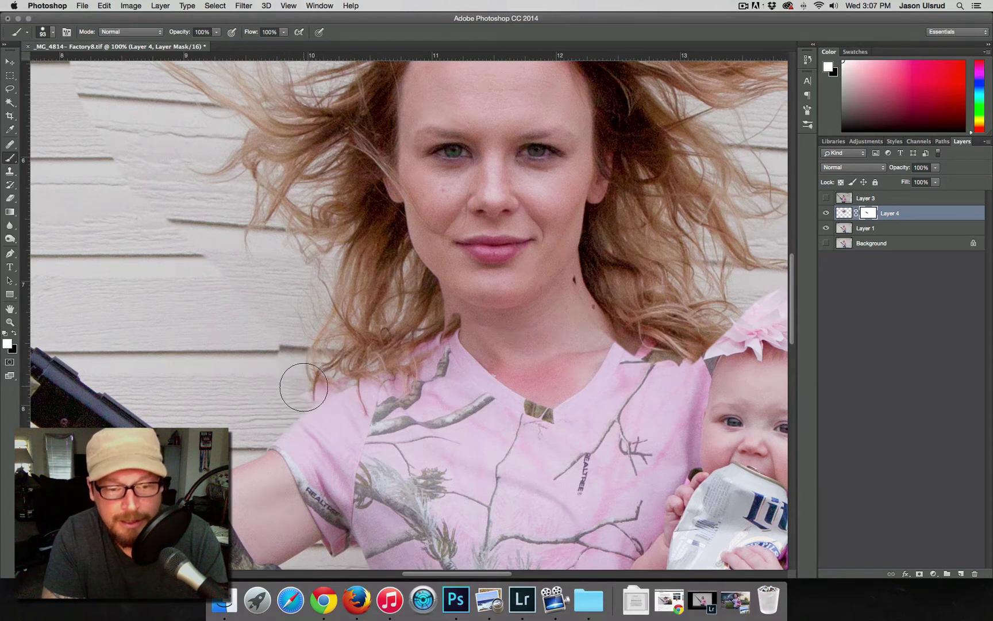
{"action": "key", "text": "x"}
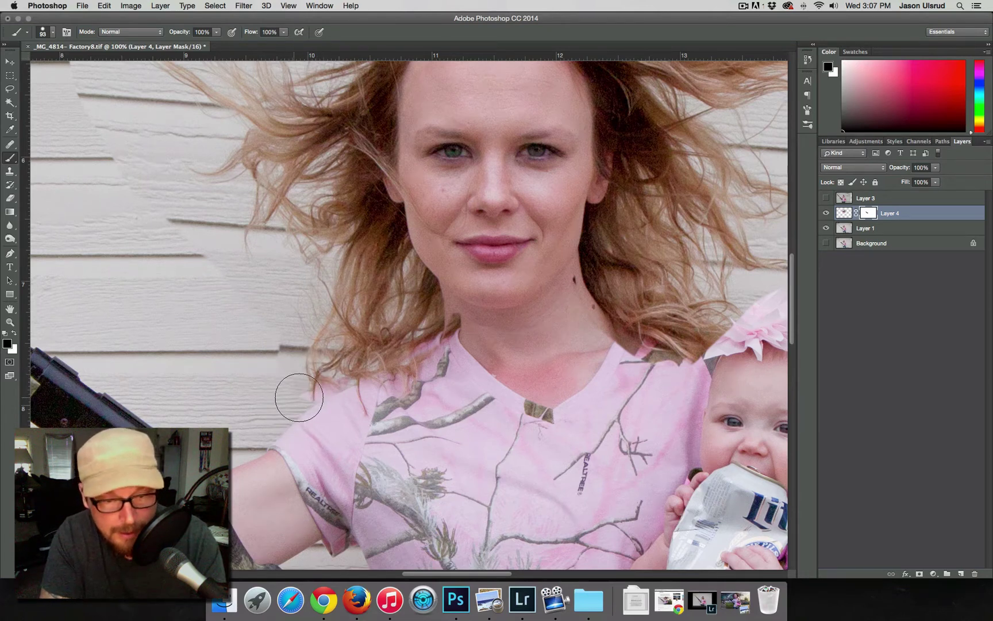
{"action": "mouse_move", "coordinate": [291, 398]}
{"action": "left_mouse_down"}
{"action": "mouse_move", "coordinate": [331, 396]}
{"action": "mouse_move", "coordinate": [306, 405]}
{"action": "left_mouse_up"}
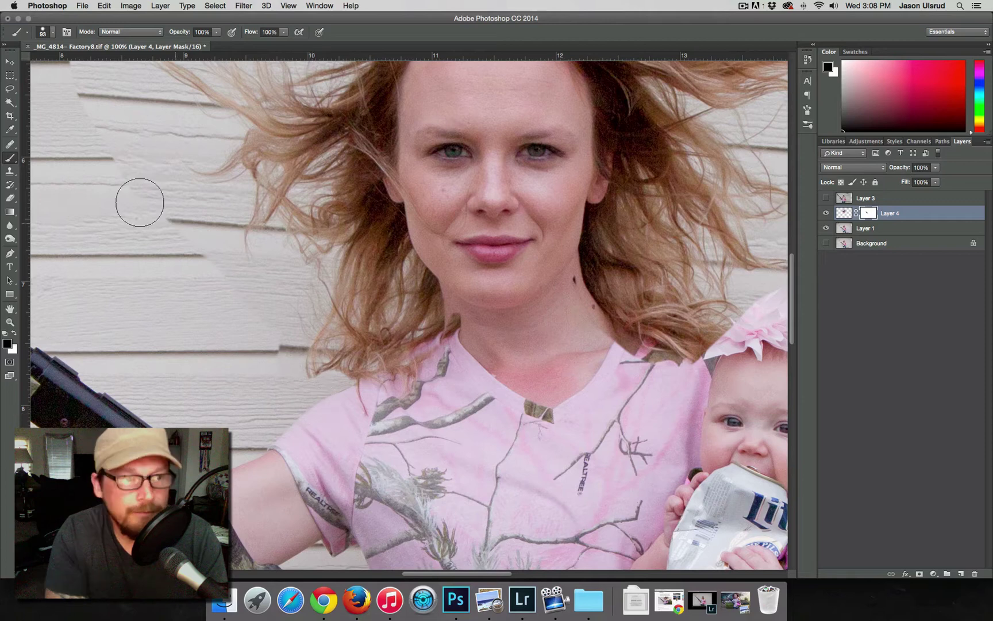
{"action": "left_click", "coordinate": [10, 61]}
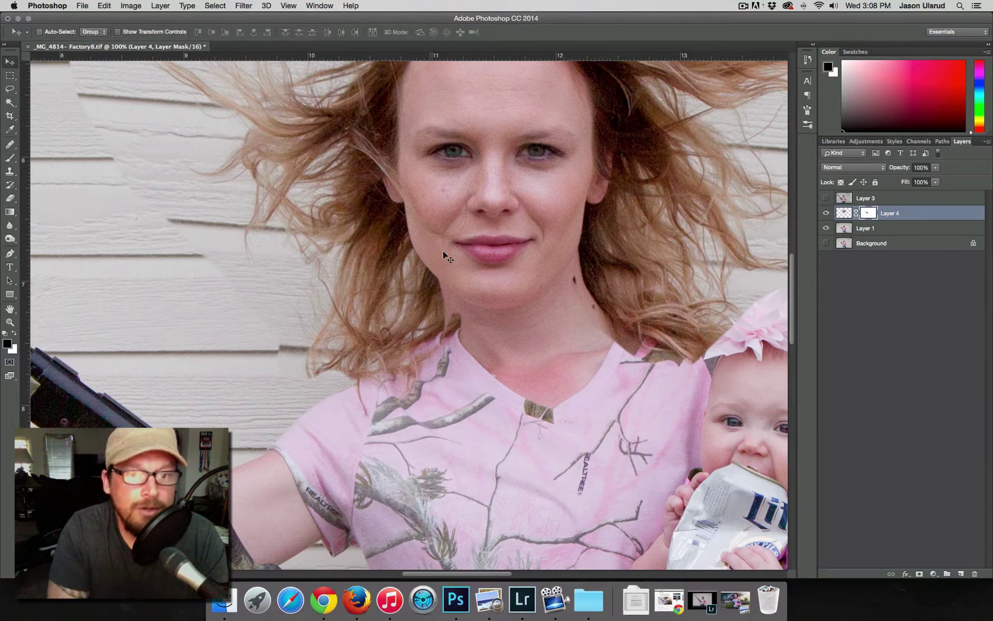
- Nudge Layer 4 right and down and rotate it about 4.3° counterclockwise
{"action": "left_click_drag", "start_coordinate": [472, 290], "coordinate": [520, 327]}
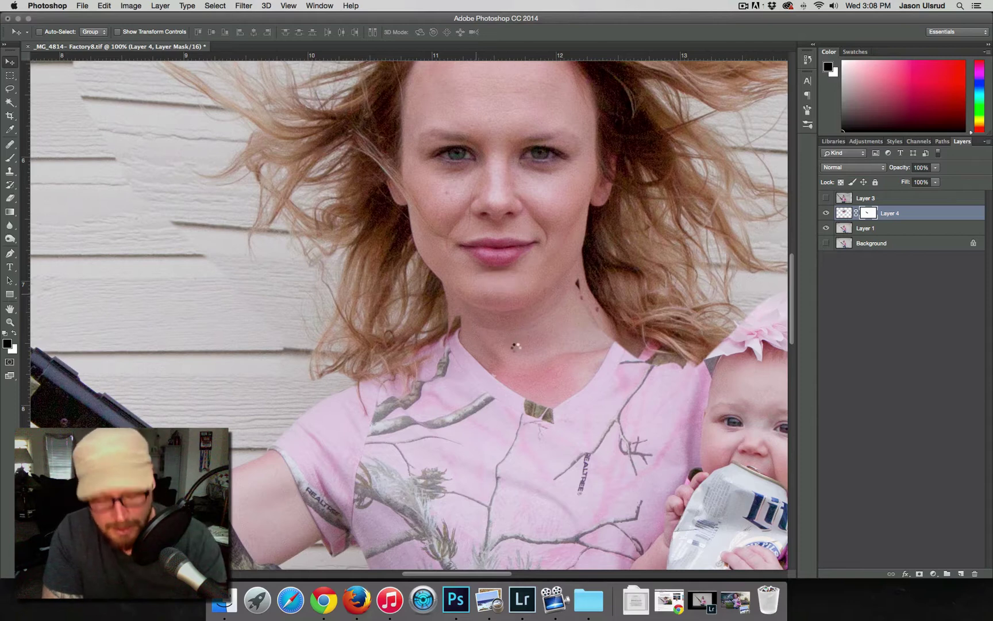
{"action": "left_click", "coordinate": [509, 362], "text": "alt"}
{"action": "left_click", "coordinate": [509, 362], "text": "alt+super"}
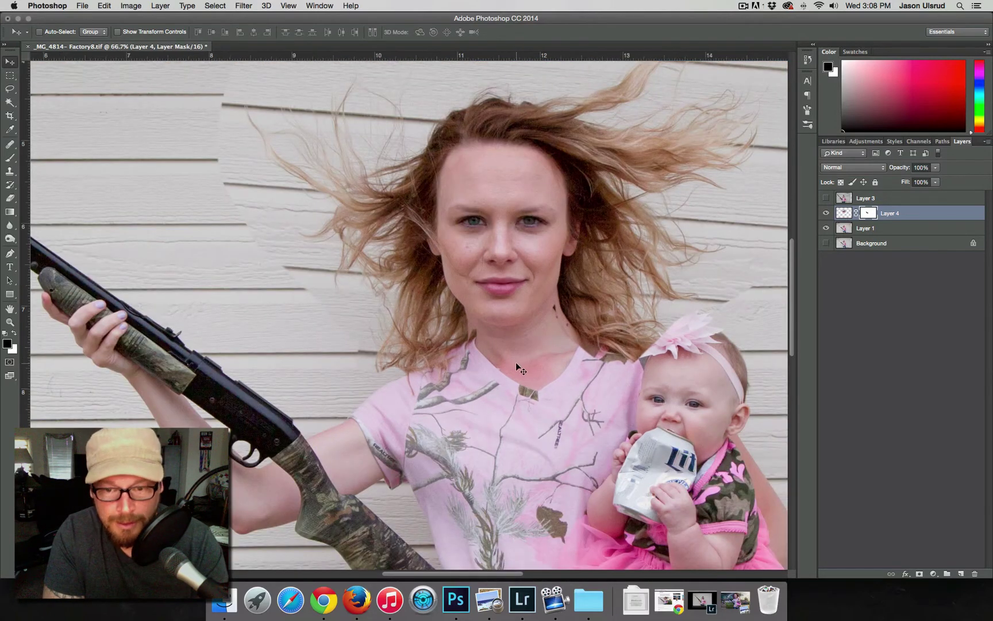
{"action": "key", "text": "super+t"}
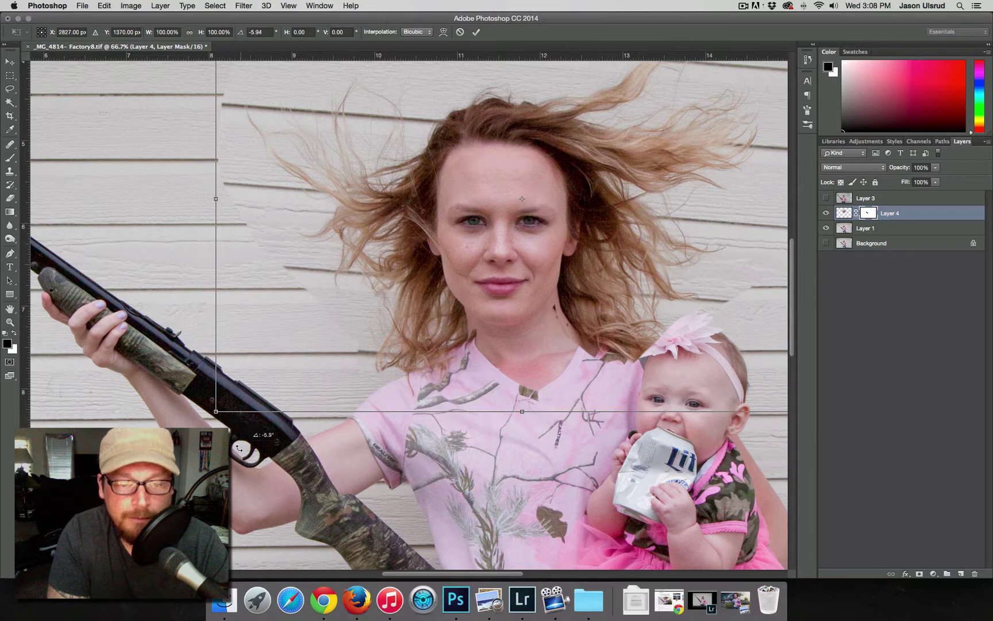
{"action": "left_click_drag", "start_coordinate": [199, 415], "coordinate": [264, 449]}
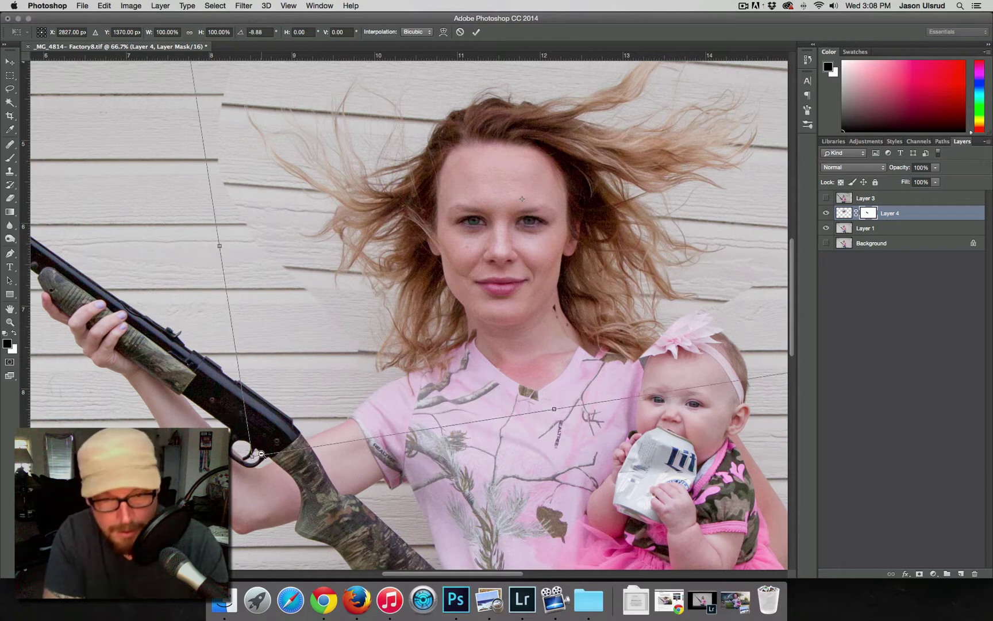
{"action": "left_click", "coordinate": [263, 450], "text": "alt"}
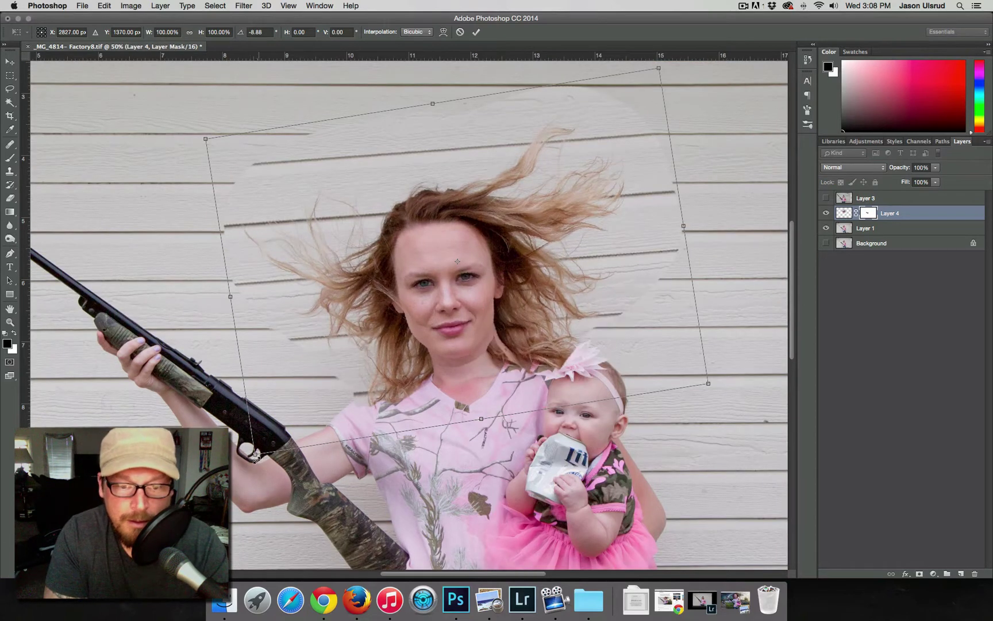
{"action": "left_click_drag", "start_coordinate": [242, 463], "coordinate": [239, 438]}
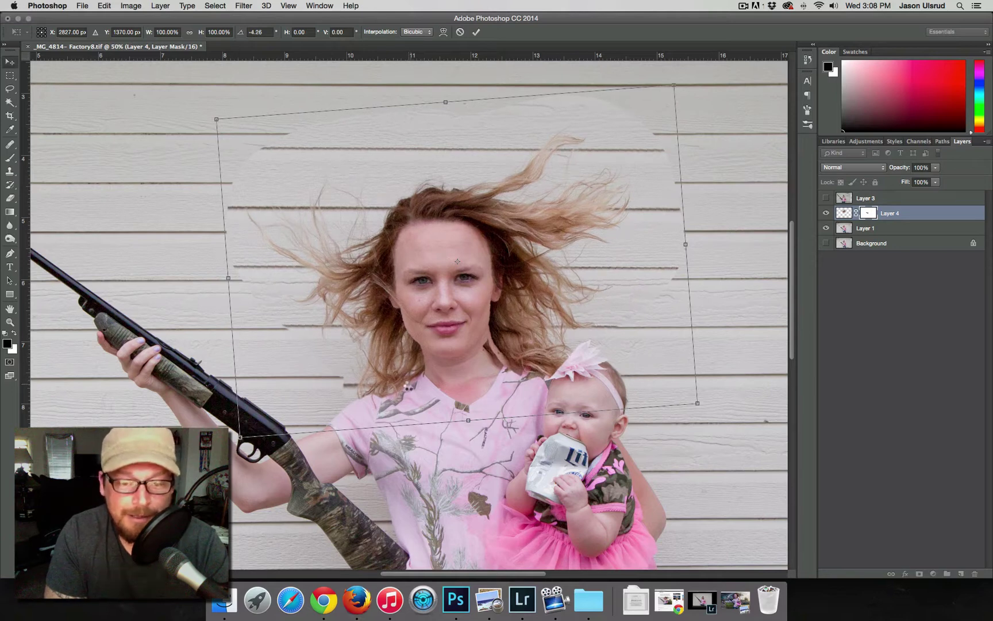
{"action": "key", "text": "Return"}
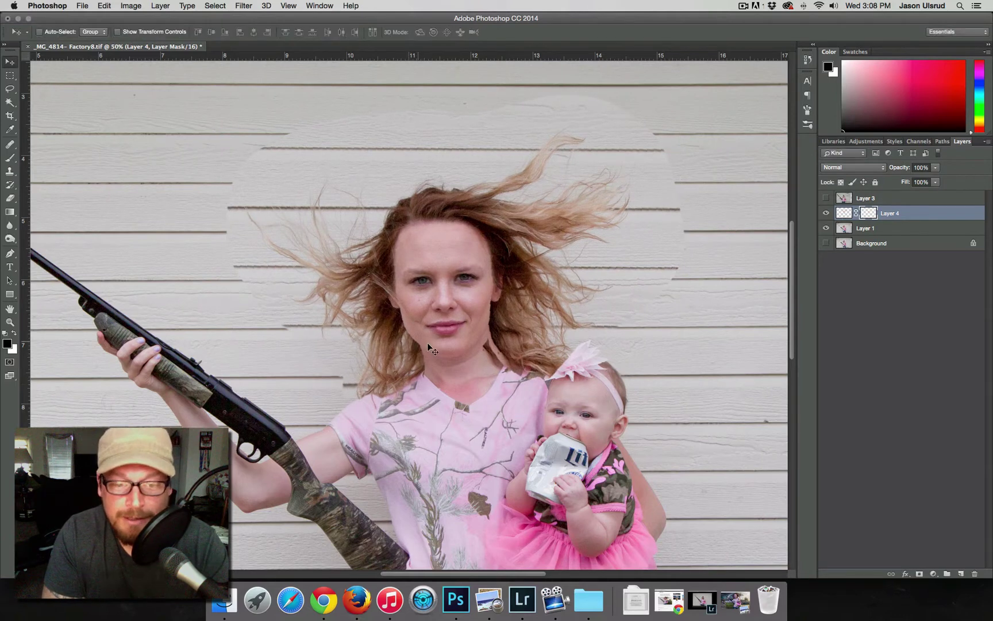
{"action": "left_click", "coordinate": [345, 425], "text": "super"}
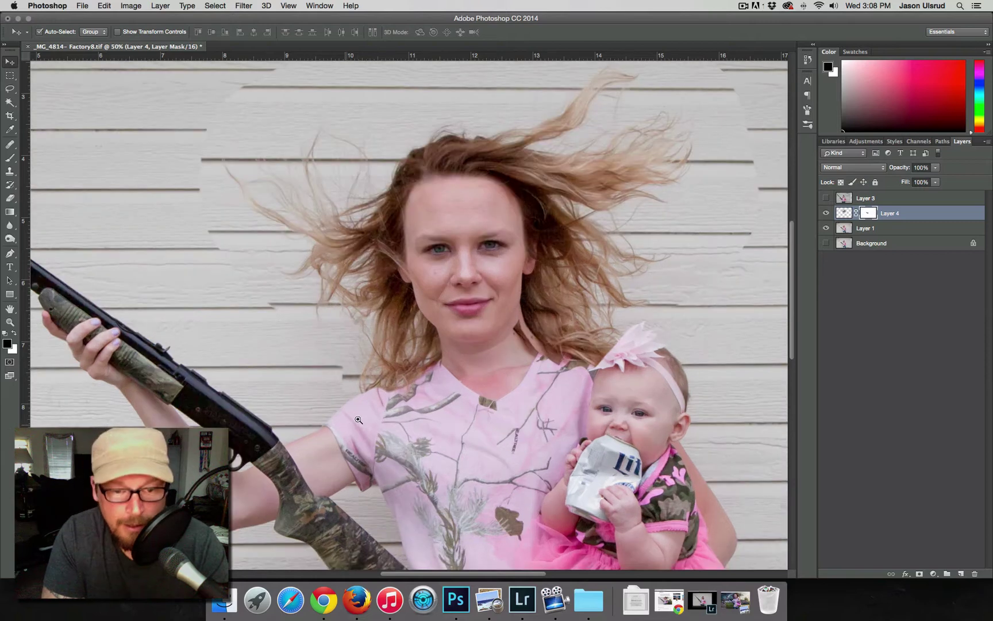
- Paint Layer 4's mask to clean up the siding edge, hair tips and camo branch over the left shoulder
{"action": "left_click", "coordinate": [346, 426], "text": "super"}
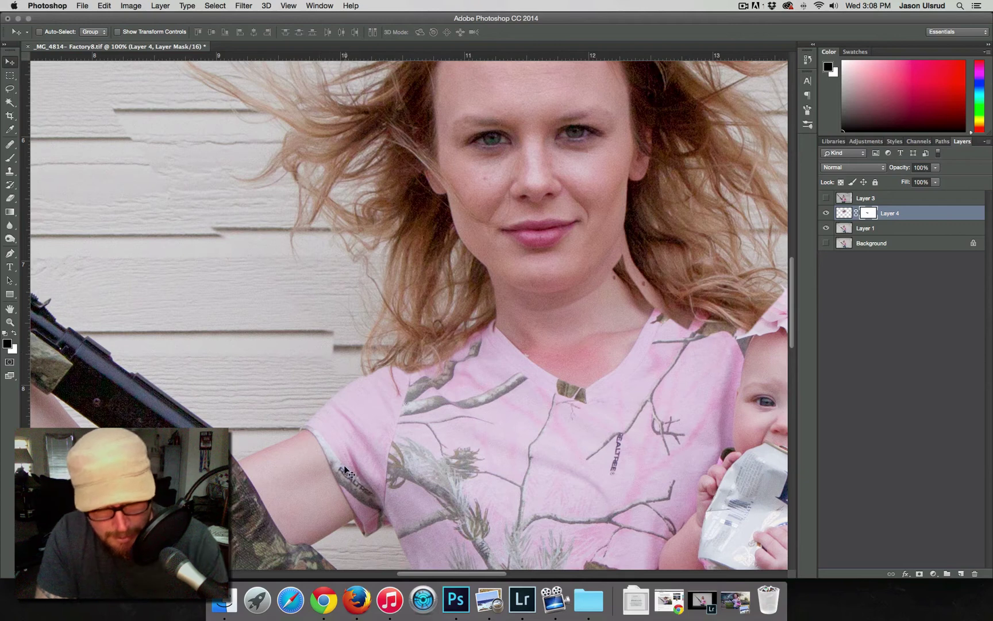
{"action": "key", "text": "b"}
{"action": "mouse_move", "coordinate": [295, 322]}
{"action": "left_mouse_down"}
{"action": "mouse_move", "coordinate": [318, 331]}
{"action": "mouse_move", "coordinate": [333, 385]}
{"action": "left_mouse_up"}
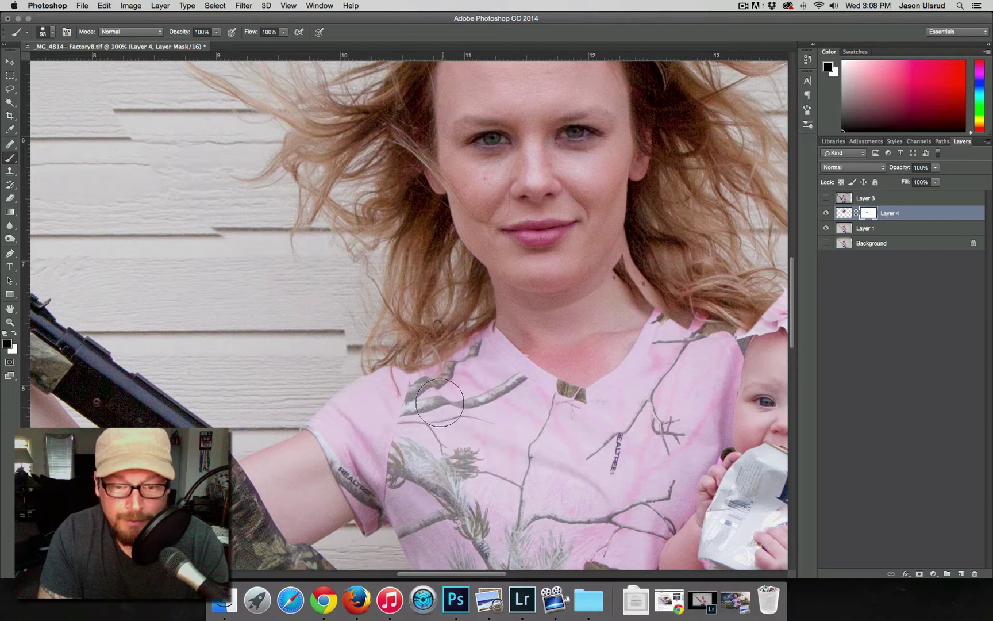
{"action": "left_click_drag", "start_coordinate": [441, 382], "coordinate": [415, 381]}
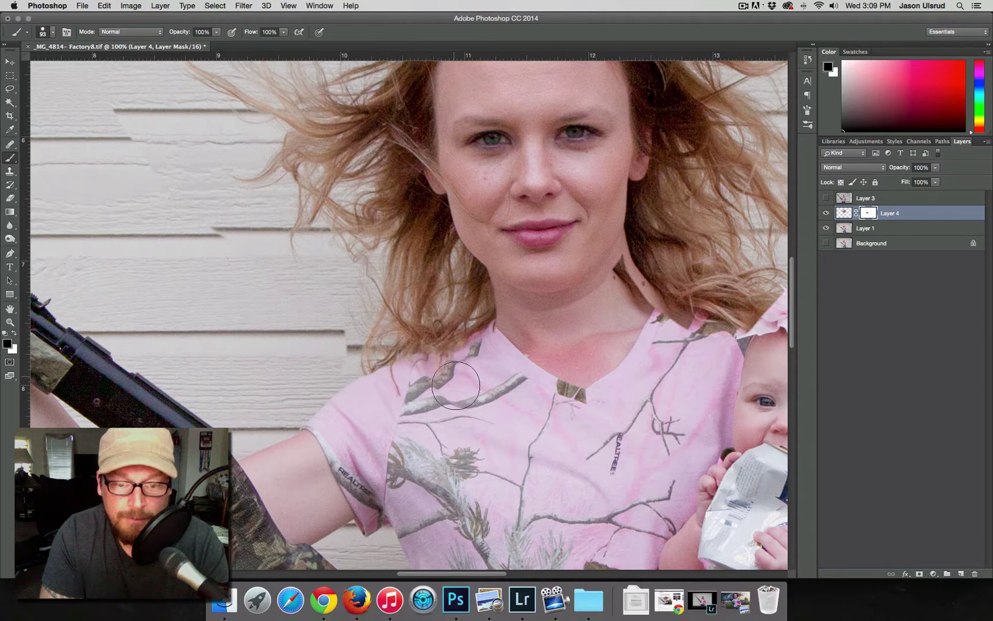
{"action": "mouse_move", "coordinate": [423, 393]}
{"action": "left_mouse_down"}
{"action": "mouse_move", "coordinate": [408, 381]}
{"action": "mouse_move", "coordinate": [378, 395]}
{"action": "left_mouse_up"}
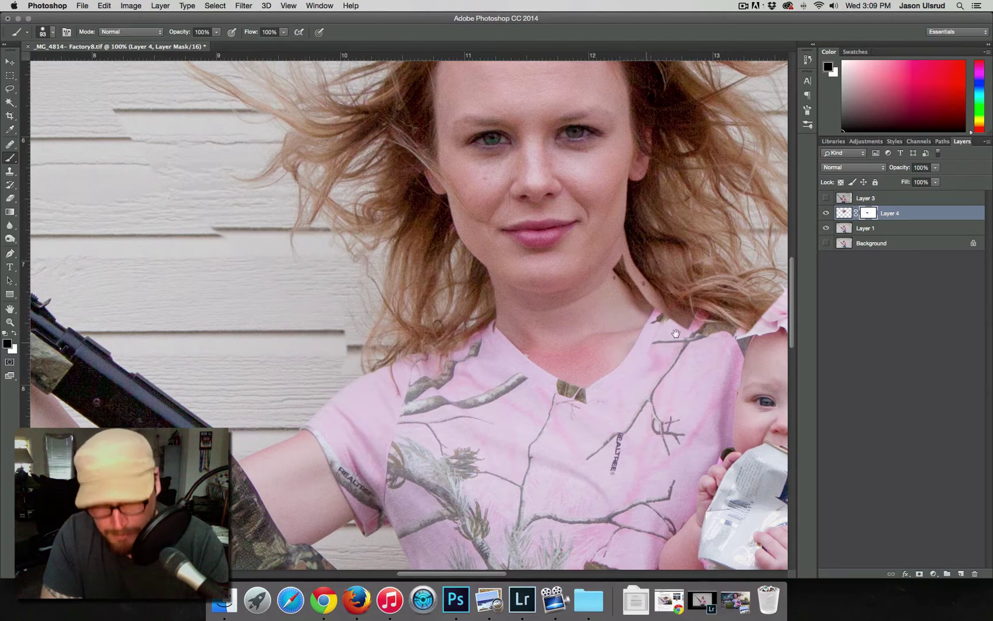
- Reveal the baby's pink flower through the mask, then restore hair over its left petals
{"action": "left_click_drag", "start_coordinate": [685, 321], "coordinate": [488, 385]}
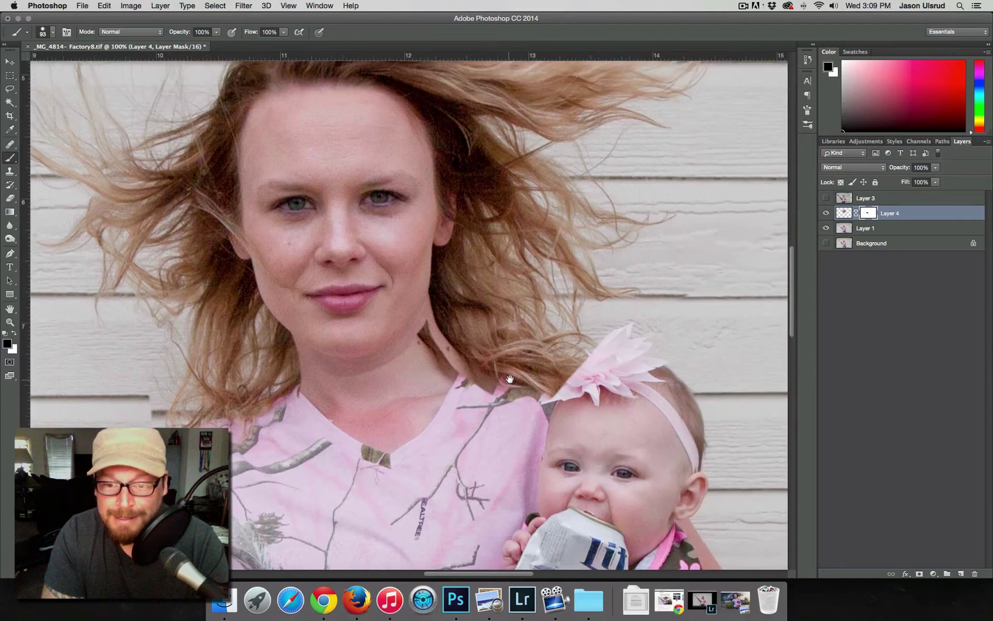
{"action": "mouse_move", "coordinate": [565, 389]}
{"action": "left_mouse_down"}
{"action": "mouse_move", "coordinate": [539, 380]}
{"action": "mouse_move", "coordinate": [536, 395]}
{"action": "mouse_move", "coordinate": [545, 401]}
{"action": "mouse_move", "coordinate": [550, 365]}
{"action": "left_mouse_up"}
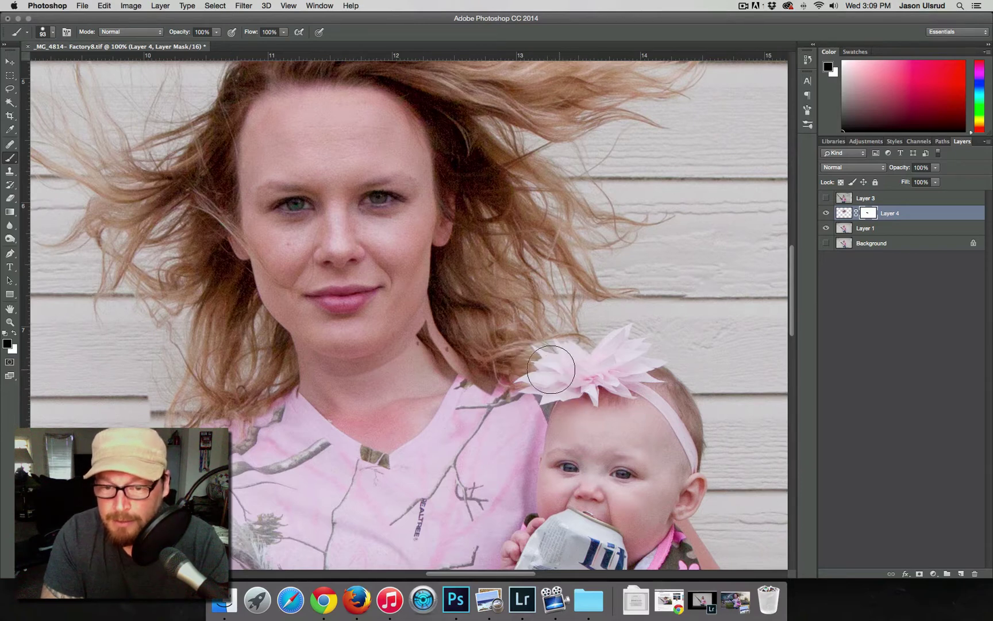
{"action": "mouse_move", "coordinate": [551, 369]}
{"action": "left_mouse_down"}
{"action": "mouse_move", "coordinate": [572, 347]}
{"action": "mouse_move", "coordinate": [590, 360]}
{"action": "mouse_move", "coordinate": [582, 348]}
{"action": "mouse_move", "coordinate": [591, 337]}
{"action": "mouse_move", "coordinate": [560, 365]}
{"action": "mouse_move", "coordinate": [580, 343]}
{"action": "mouse_move", "coordinate": [577, 355]}
{"action": "mouse_move", "coordinate": [567, 337]}
{"action": "mouse_move", "coordinate": [511, 382]}
{"action": "mouse_move", "coordinate": [500, 407]}
{"action": "mouse_move", "coordinate": [515, 411]}
{"action": "mouse_move", "coordinate": [489, 405]}
{"action": "mouse_move", "coordinate": [462, 374]}
{"action": "mouse_move", "coordinate": [442, 378]}
{"action": "mouse_move", "coordinate": [444, 354]}
{"action": "mouse_move", "coordinate": [449, 365]}
{"action": "mouse_move", "coordinate": [441, 352]}
{"action": "mouse_move", "coordinate": [458, 370]}
{"action": "mouse_move", "coordinate": [440, 310]}
{"action": "mouse_move", "coordinate": [434, 319]}
{"action": "left_mouse_up"}
{"action": "key", "text": "x"}
{"action": "key", "text": "x"}
{"action": "key", "text": "x"}
{"action": "key", "text": "x"}
{"action": "key", "text": "x"}
{"action": "key", "text": "x"}
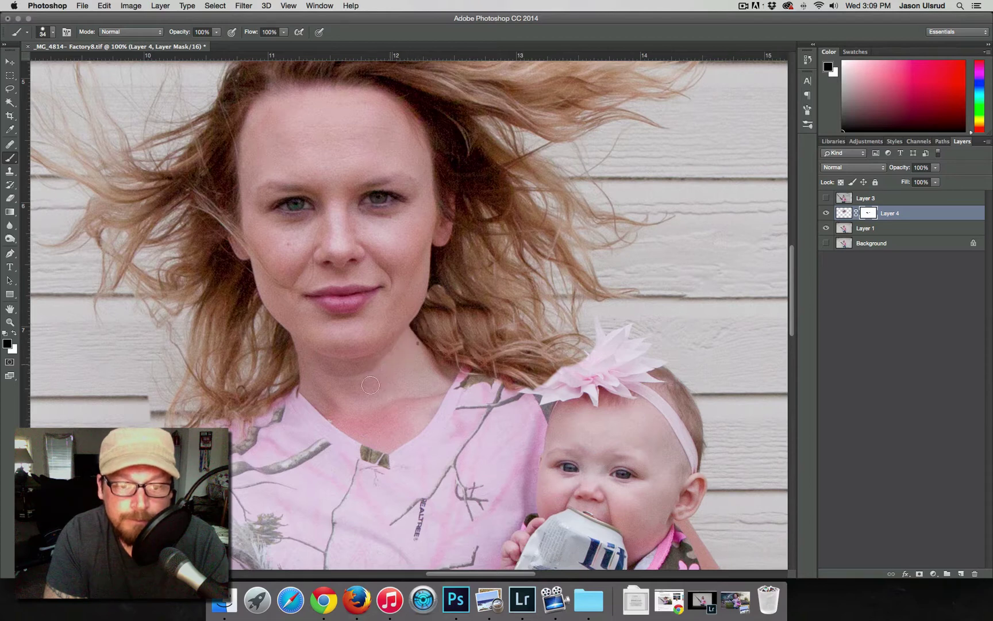
- Use a softer 34% hardness brush of 64-81 px to blend the hair beside the mother's cheek
{"action": "left_click_drag", "start_coordinate": [386, 387], "coordinate": [389, 385]}
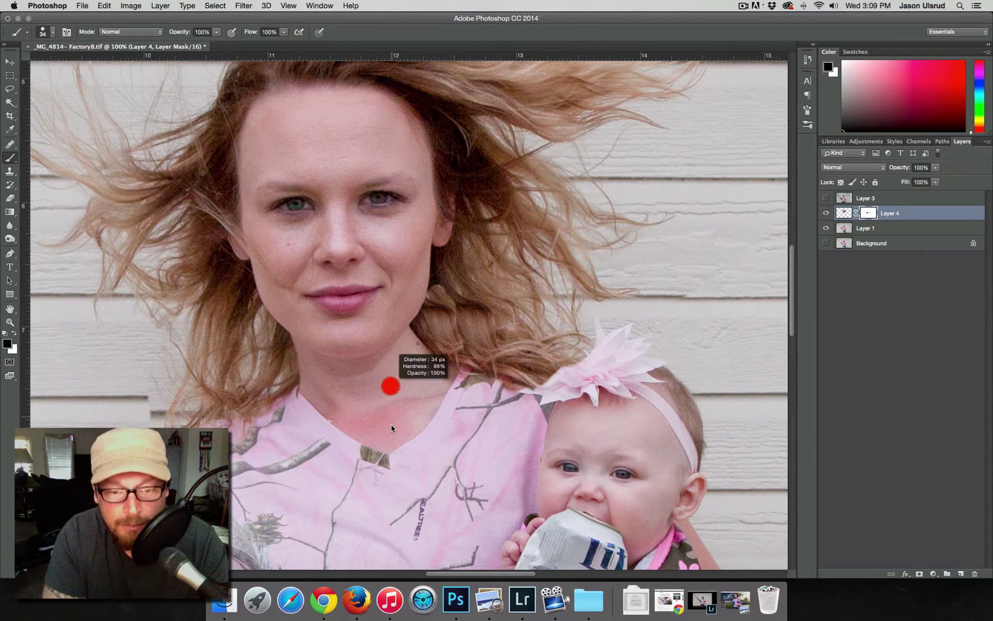
{"action": "mouse_move", "coordinate": [395, 321]}
{"action": "left_mouse_down"}
{"action": "mouse_move", "coordinate": [395, 365]}
{"action": "mouse_move", "coordinate": [424, 362]}
{"action": "left_mouse_up"}
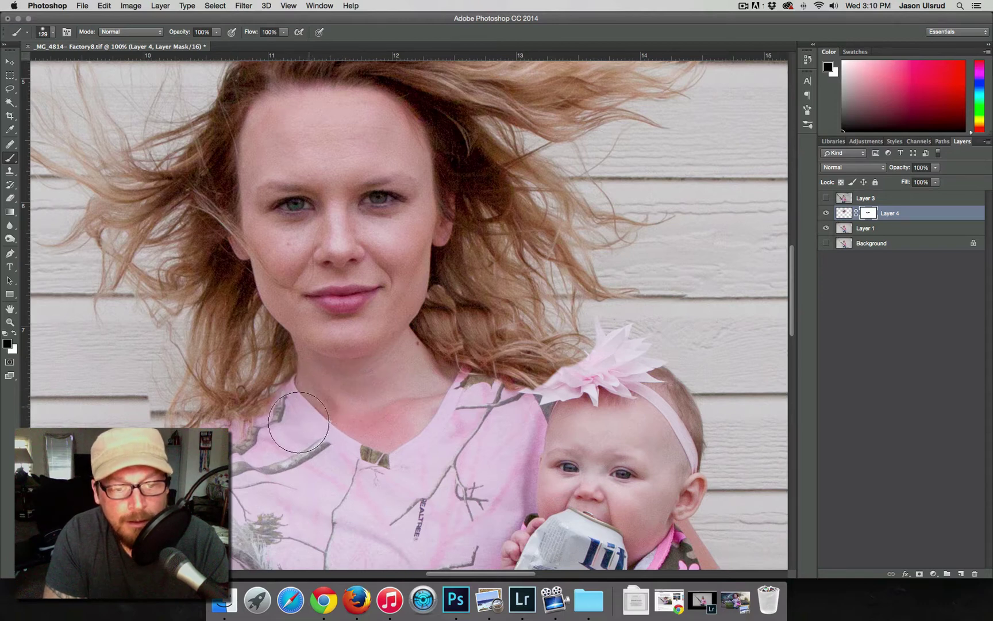
{"action": "left_click_drag", "start_coordinate": [351, 397], "coordinate": [333, 393]}
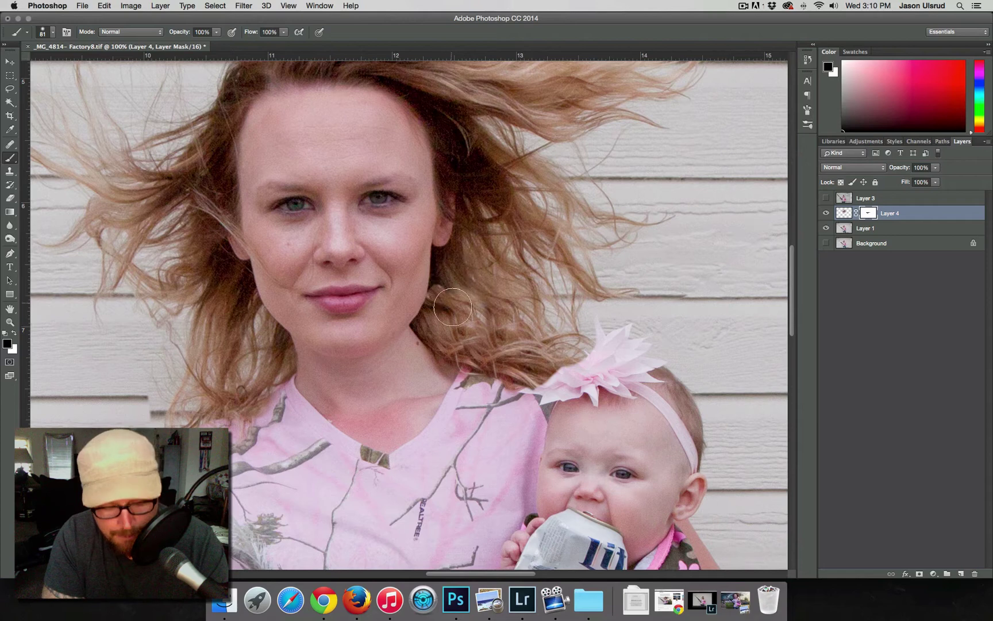
{"action": "key", "text": "x"}
{"action": "mouse_move", "coordinate": [451, 298]}
{"action": "left_mouse_down"}
{"action": "mouse_move", "coordinate": [450, 288]}
{"action": "mouse_move", "coordinate": [448, 301]}
{"action": "left_mouse_up"}
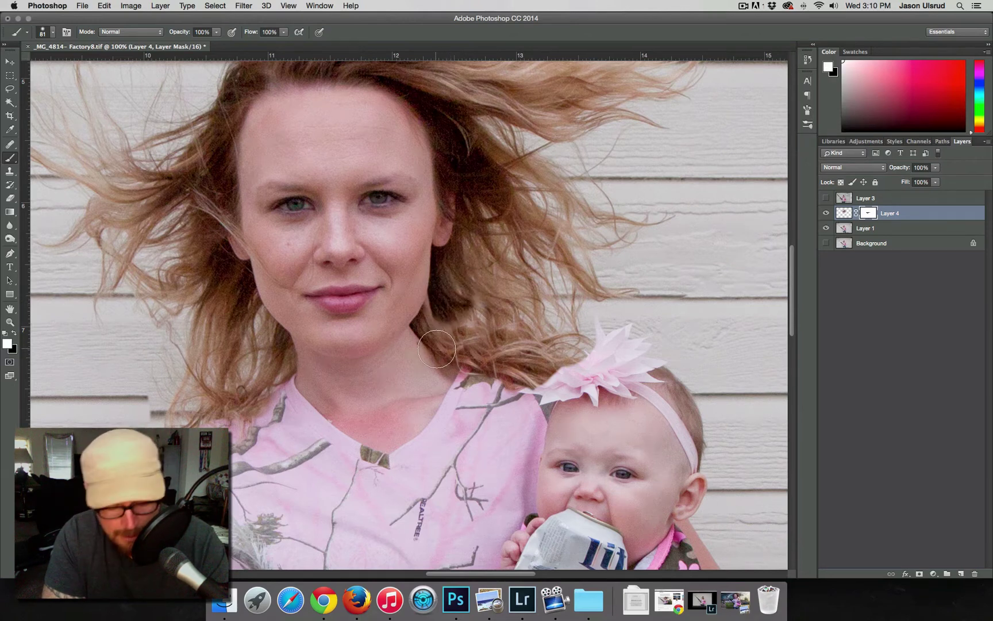
{"action": "key", "text": "x"}
{"action": "mouse_move", "coordinate": [442, 311]}
{"action": "left_mouse_down"}
{"action": "mouse_move", "coordinate": [451, 288]}
{"action": "mouse_move", "coordinate": [493, 303]}
{"action": "left_mouse_up"}
{"action": "key", "text": "x"}
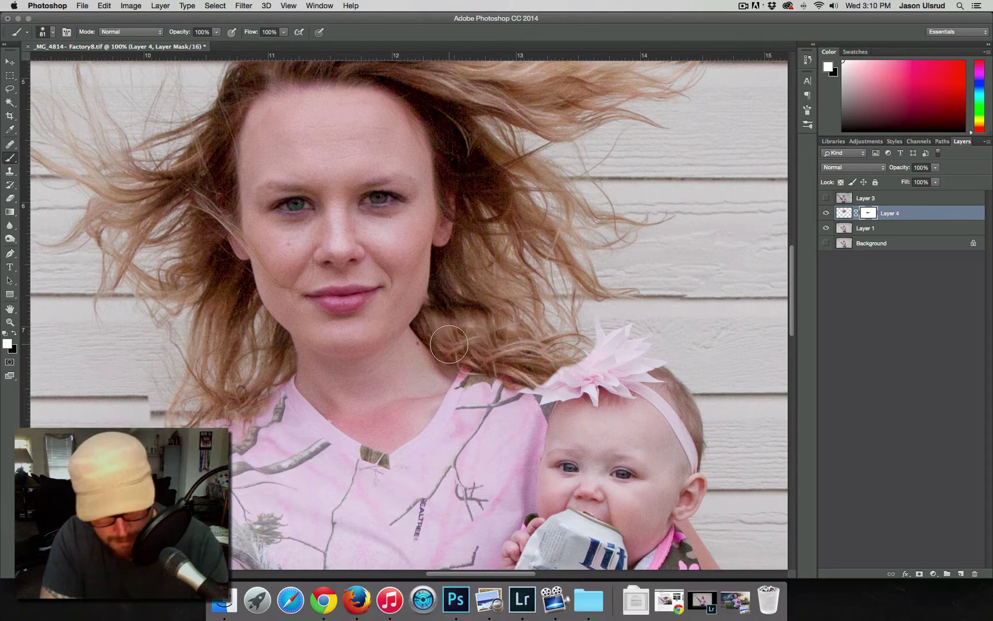
{"action": "left_click_drag", "start_coordinate": [451, 318], "coordinate": [425, 315]}
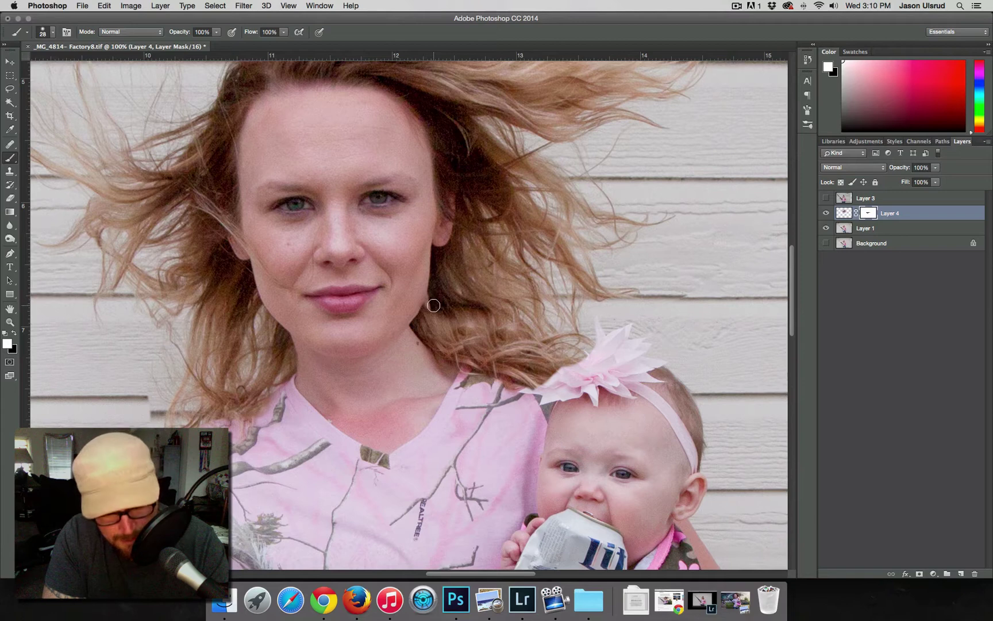
{"action": "key", "text": "x"}
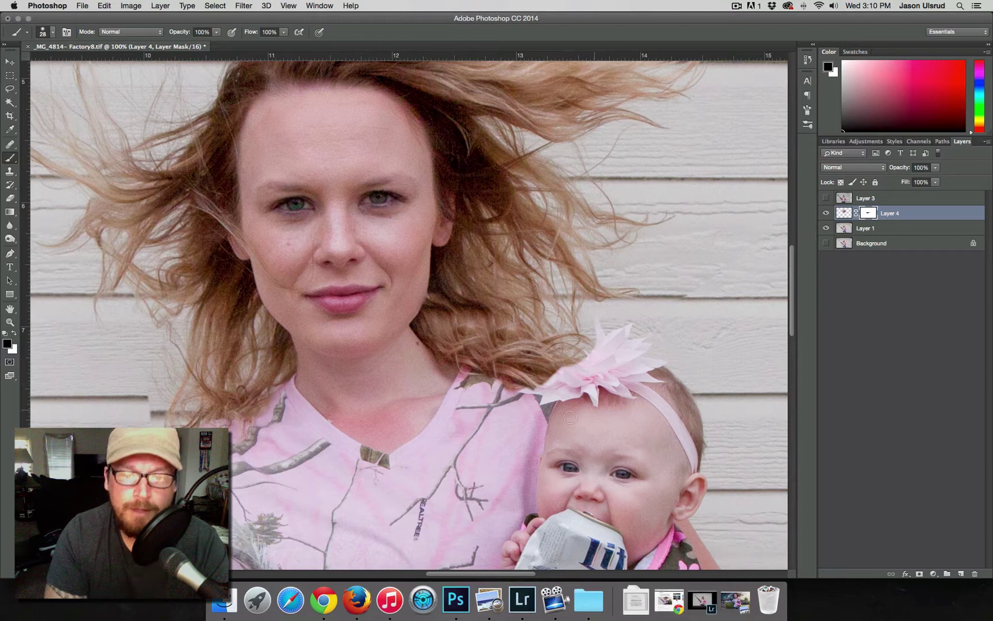
{"action": "left_click", "coordinate": [449, 457], "text": "alt"}
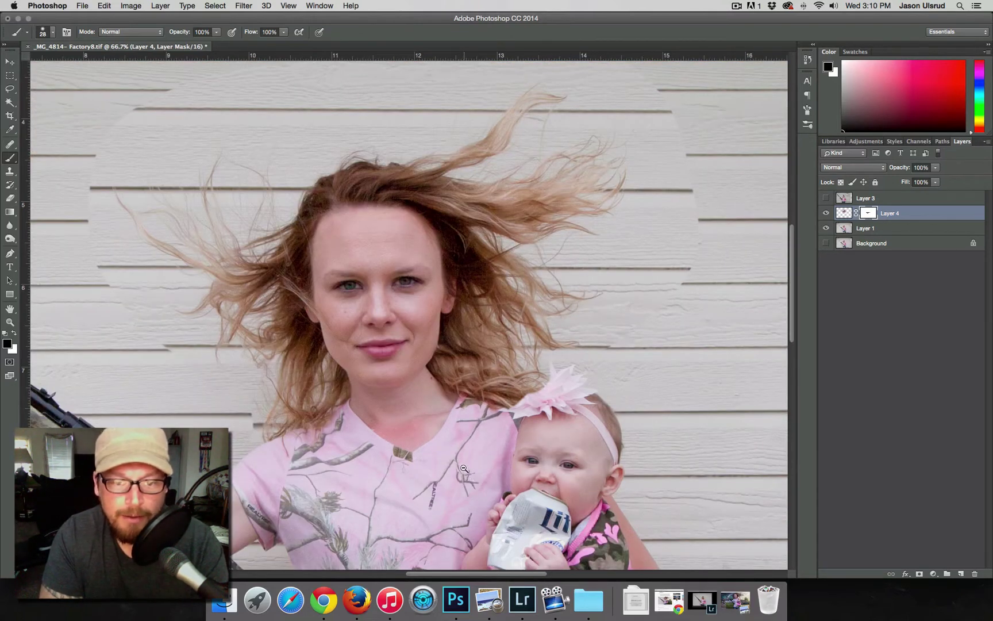
- Nudge the windblown-hair patch slightly into place with the Move tool
{"action": "left_click", "coordinate": [464, 468], "text": "alt"}
{"action": "key", "text": "x"}
{"action": "key", "text": "v"}
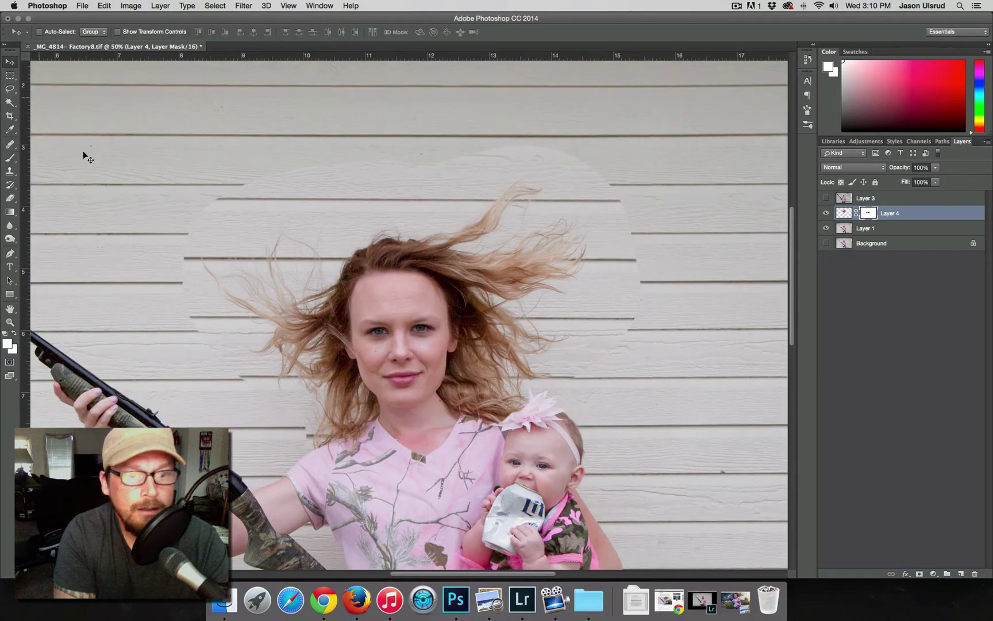
{"action": "left_click", "coordinate": [456, 424], "text": "alt"}
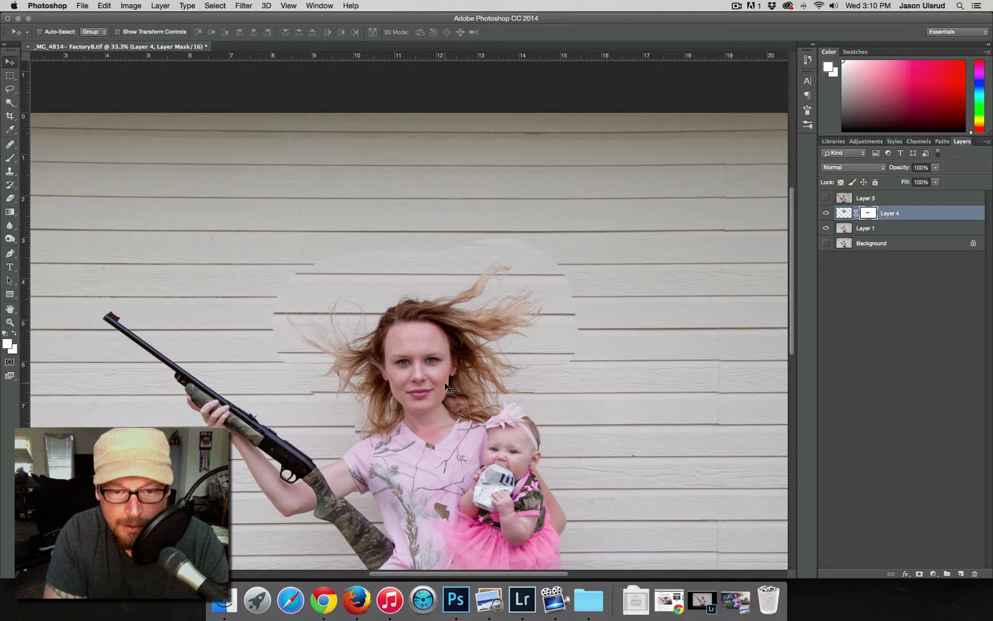
{"action": "left_click_drag", "start_coordinate": [444, 382], "coordinate": [444, 388]}
- Zoom in on the woman's face with the brush set to black for mask painting
{"action": "left_click", "coordinate": [400, 451], "text": "super"}
{"action": "left_click", "coordinate": [401, 422], "text": "super"}
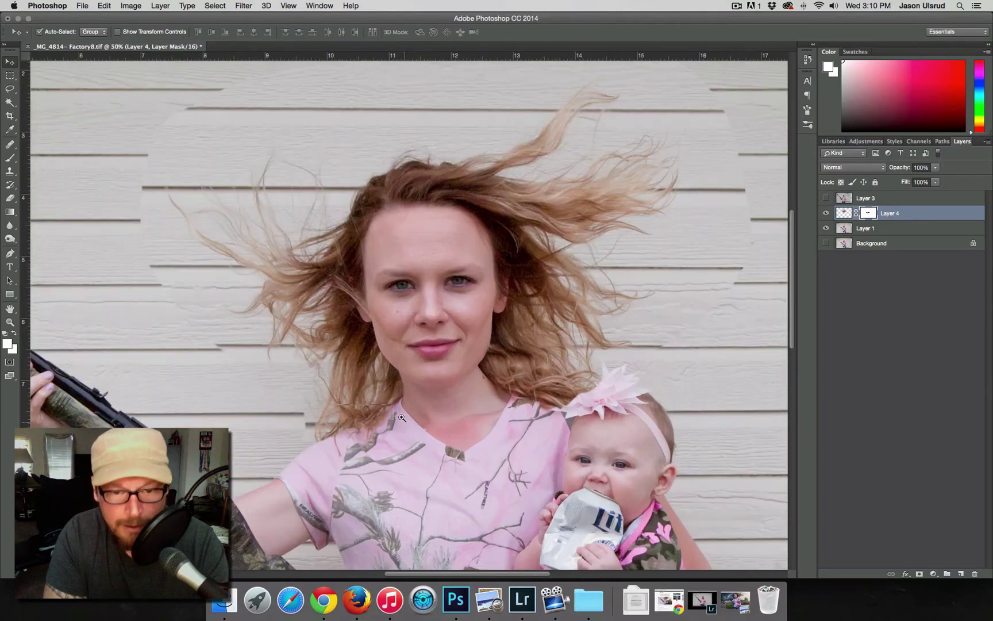
{"action": "left_click", "coordinate": [402, 415], "text": "super"}
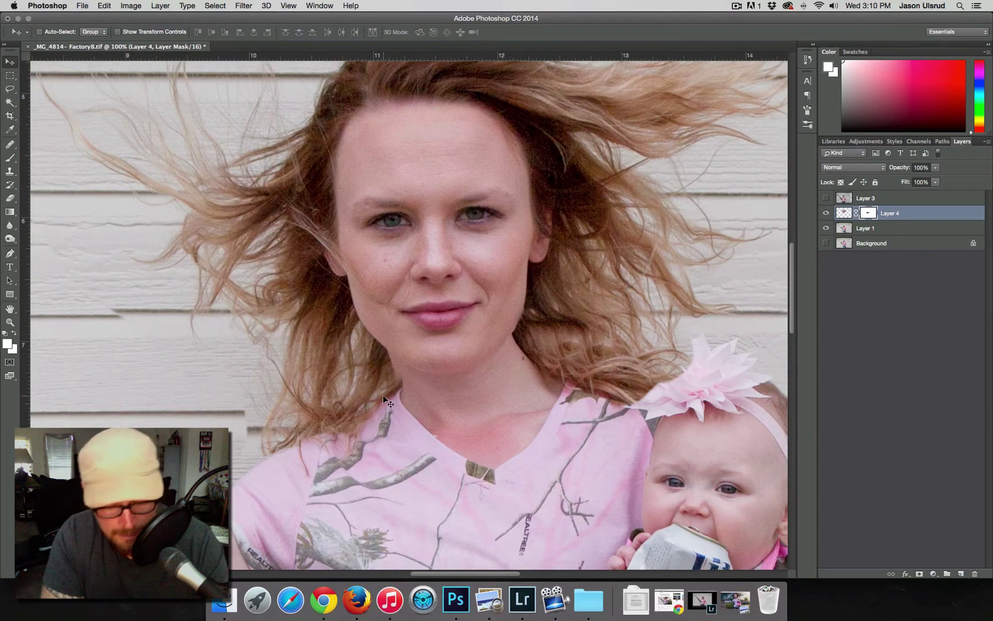
{"action": "key", "text": "b"}
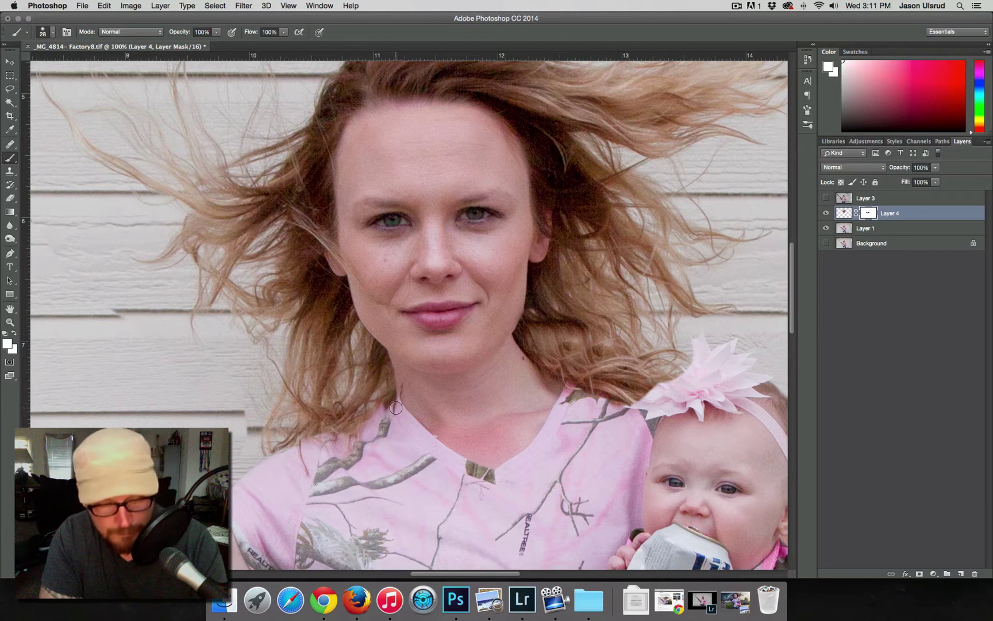
{"action": "key", "text": "d"}
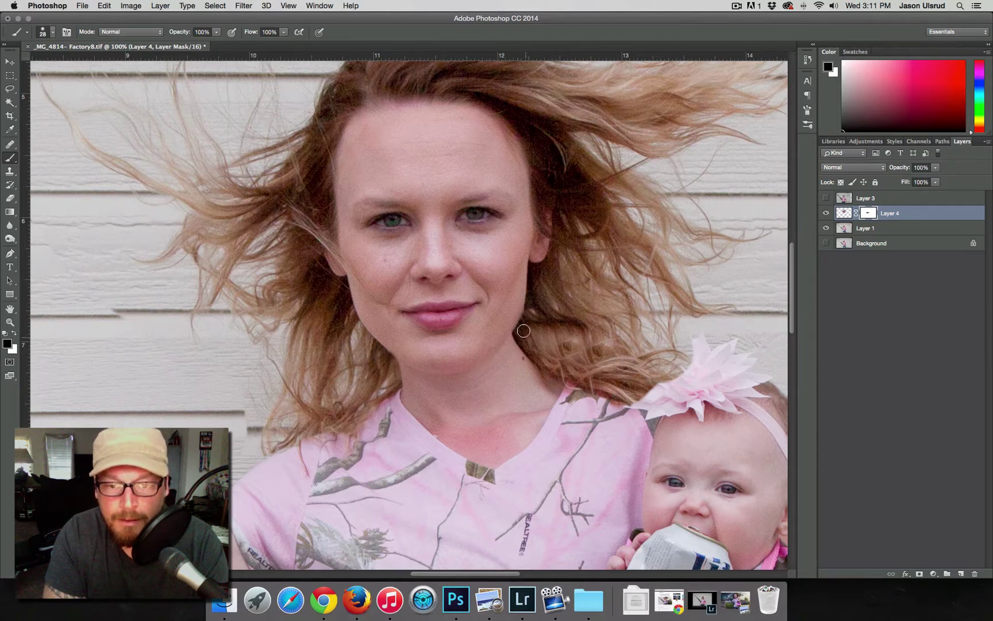
- Compare the composite by toggling Layer 4, then show and select Layer 3
{"action": "left_click", "coordinate": [480, 398], "text": "alt"}
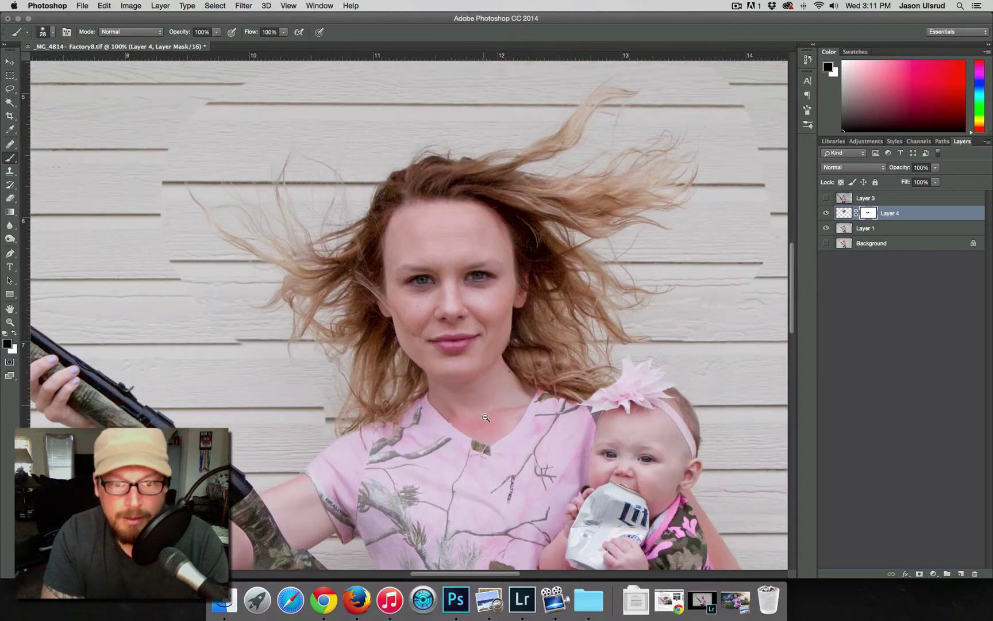
{"action": "left_click", "coordinate": [493, 422], "text": "alt"}
{"action": "left_click", "coordinate": [496, 441], "text": "alt+super"}
{"action": "left_click", "coordinate": [496, 441], "text": "alt+super"}
{"action": "left_click", "coordinate": [496, 441], "text": "alt+super"}
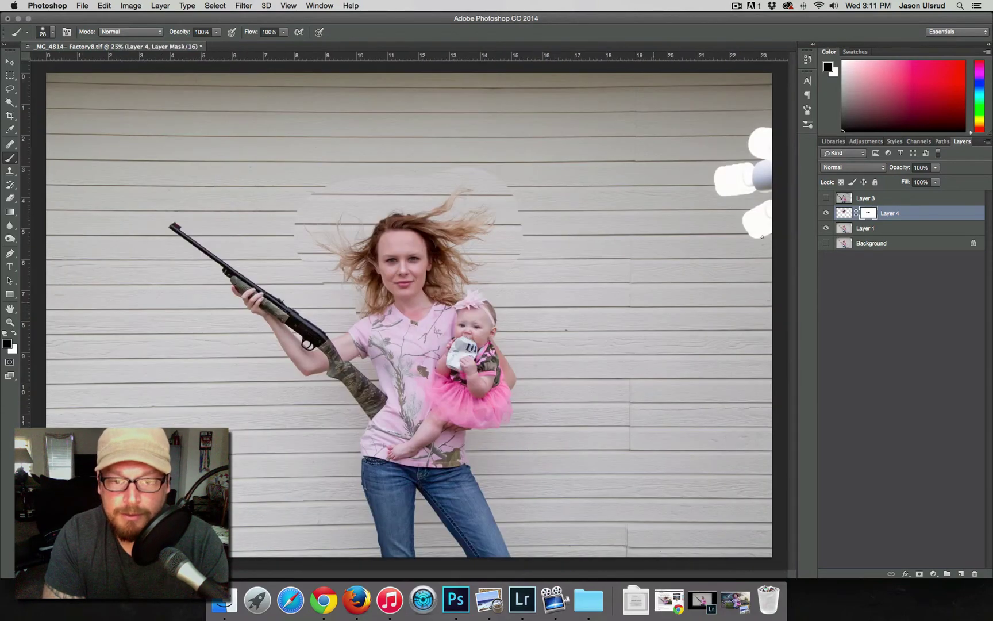
{"action": "left_click", "coordinate": [826, 213]}
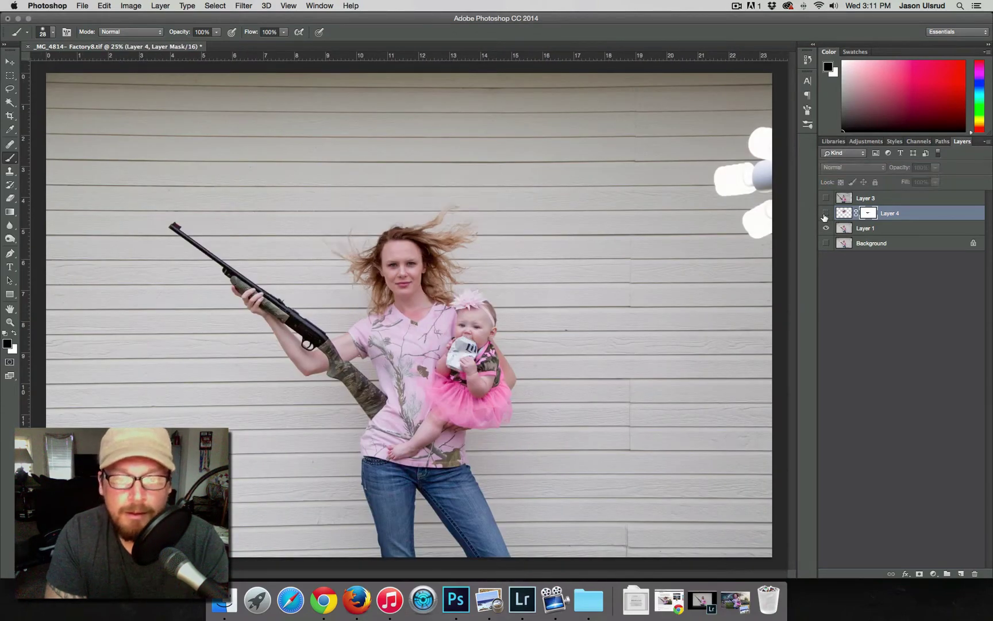
{"action": "left_click", "coordinate": [825, 214]}
{"action": "left_click", "coordinate": [825, 214]}
{"action": "left_click", "coordinate": [825, 216]}
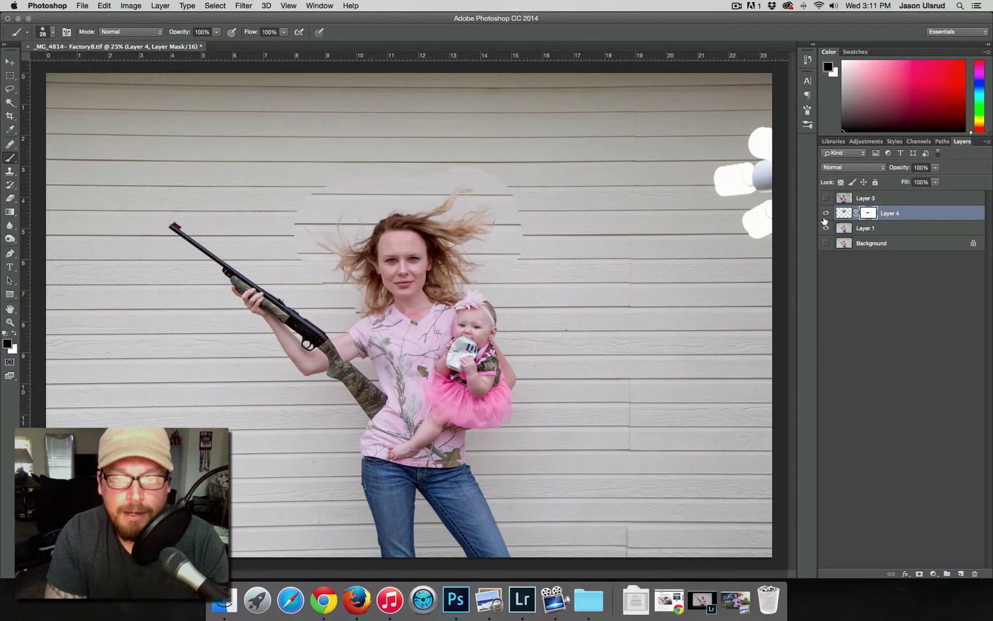
{"action": "left_click", "coordinate": [825, 199]}
{"action": "left_click", "coordinate": [856, 202]}
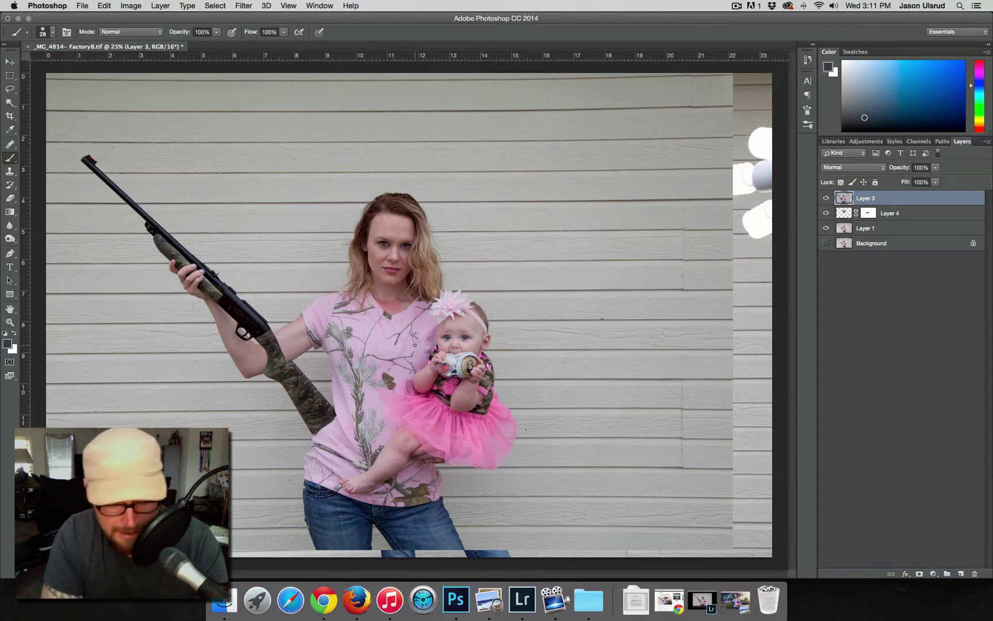
- Lasso the baby and her flower headband on Layer 3 and paste her onto new Layer 5
{"action": "left_click", "coordinate": [469, 371], "text": "super"}
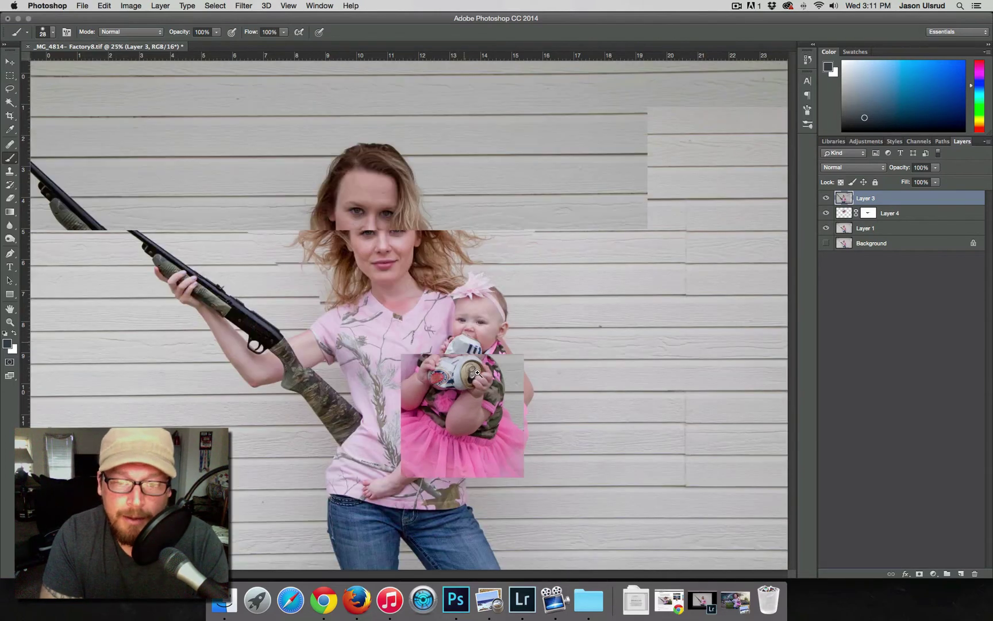
{"action": "left_click", "coordinate": [469, 370]}
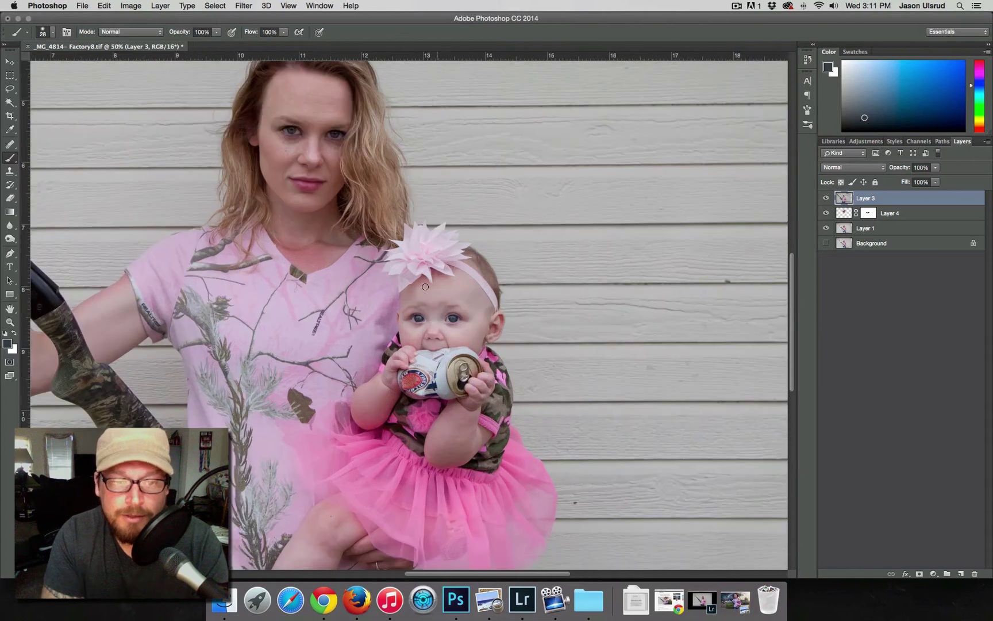
{"action": "left_click", "coordinate": [10, 88]}
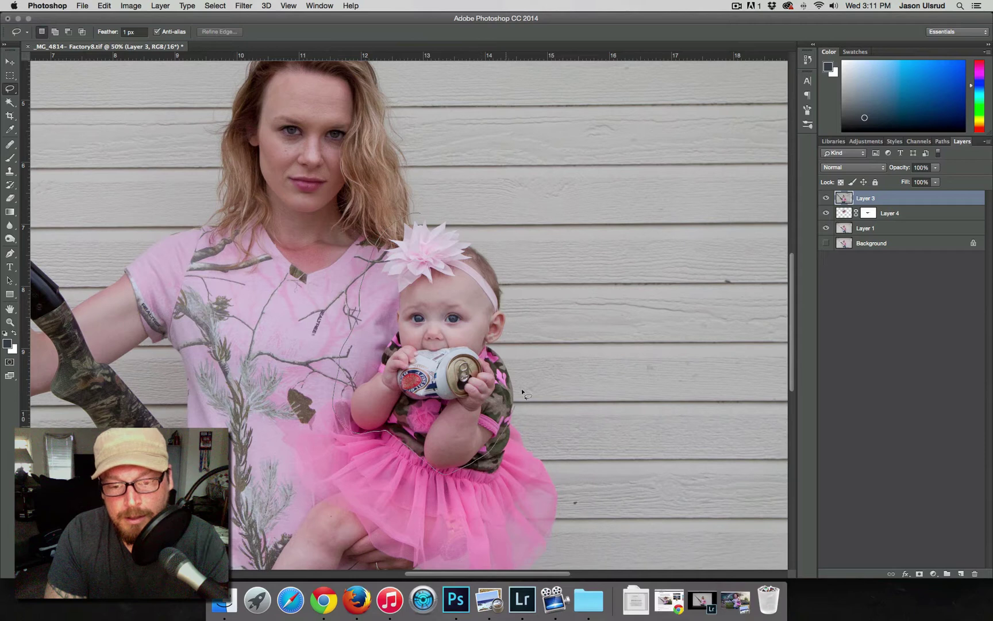
{"action": "mouse_move", "coordinate": [524, 306]}
{"action": "left_mouse_down"}
{"action": "mouse_move", "coordinate": [504, 260]}
{"action": "mouse_move", "coordinate": [420, 213]}
{"action": "left_mouse_up"}
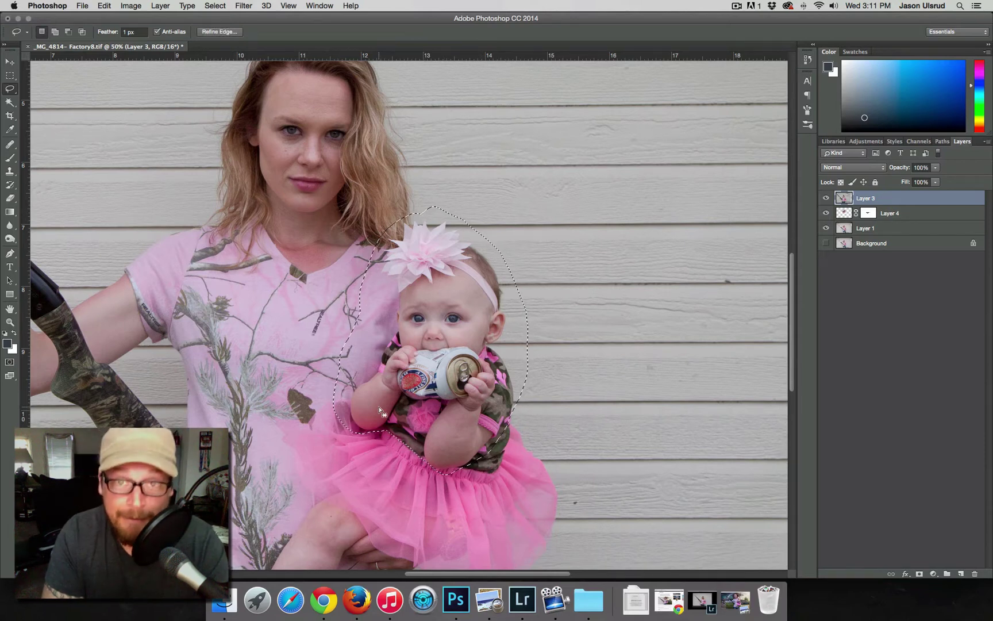
{"action": "key", "text": "super+c"}
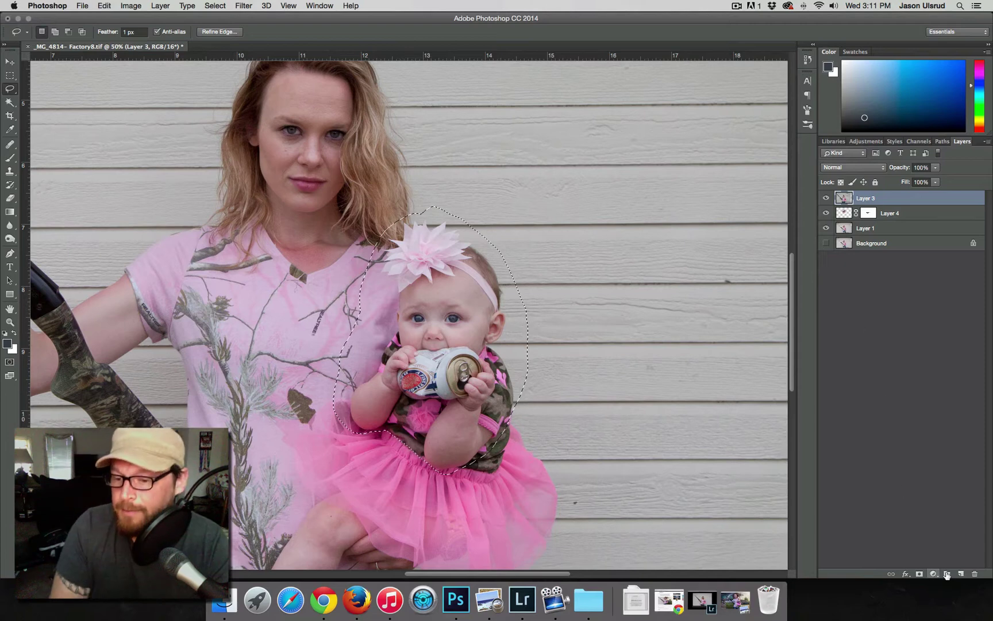
{"action": "key", "text": "super+v"}
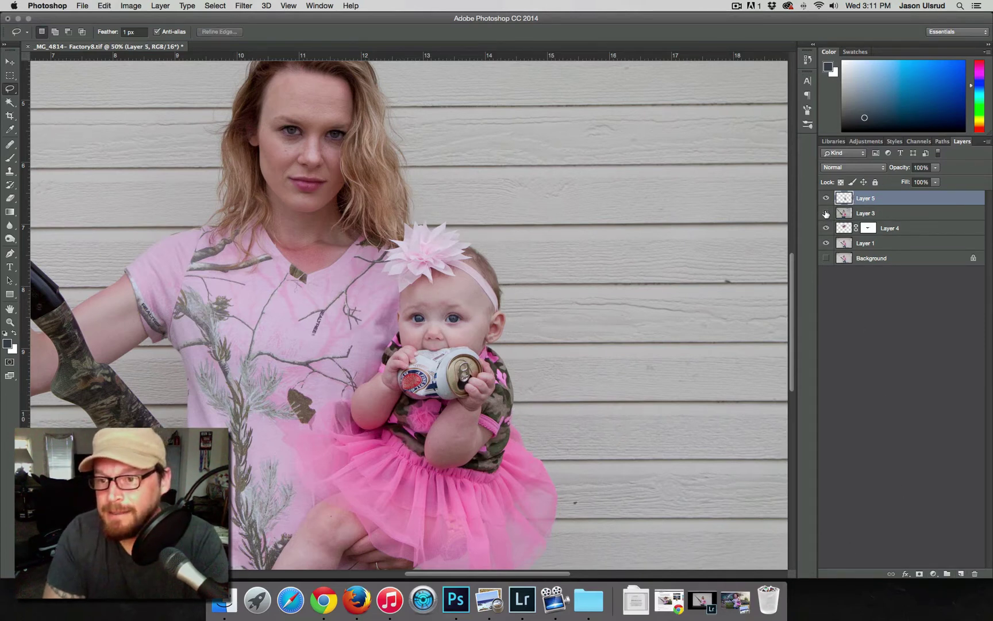
- Hide Layer 3, then move the pasted baby up and right and enlarge her slightly
{"action": "left_click", "coordinate": [826, 213]}
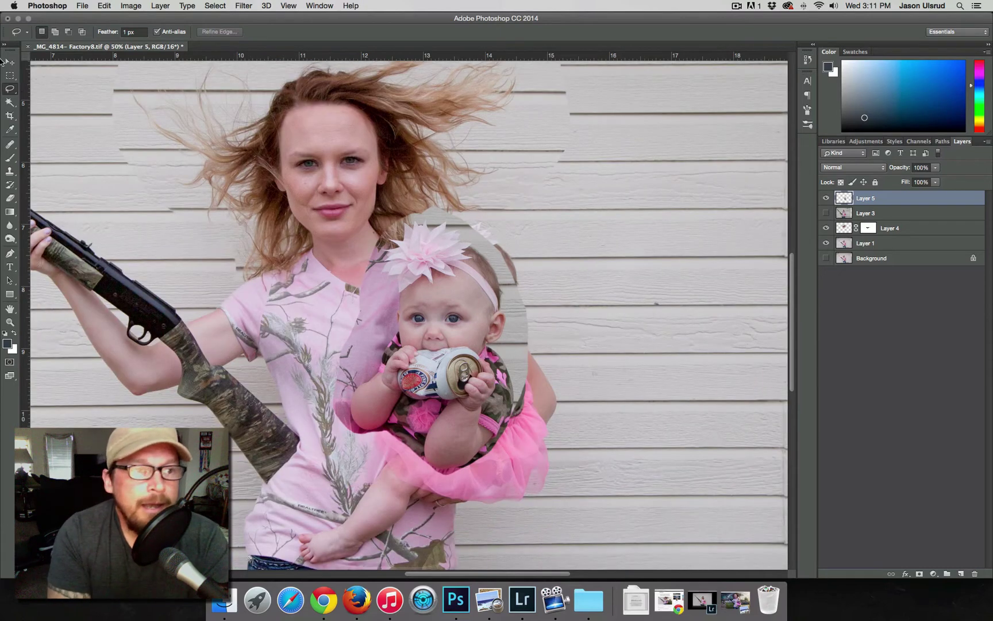
{"action": "left_click", "coordinate": [10, 62]}
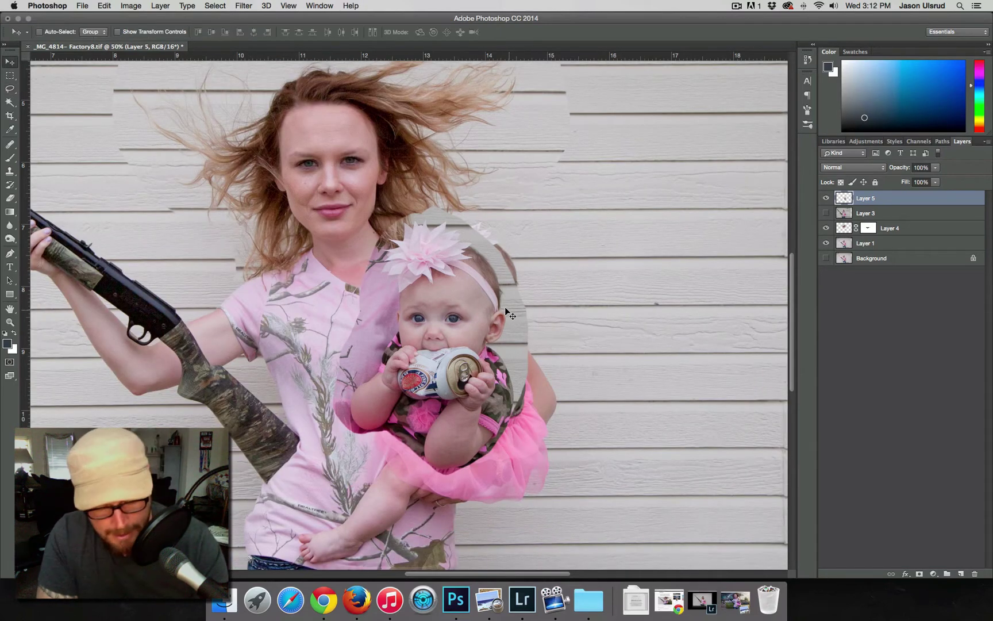
{"action": "key", "text": "super+t"}
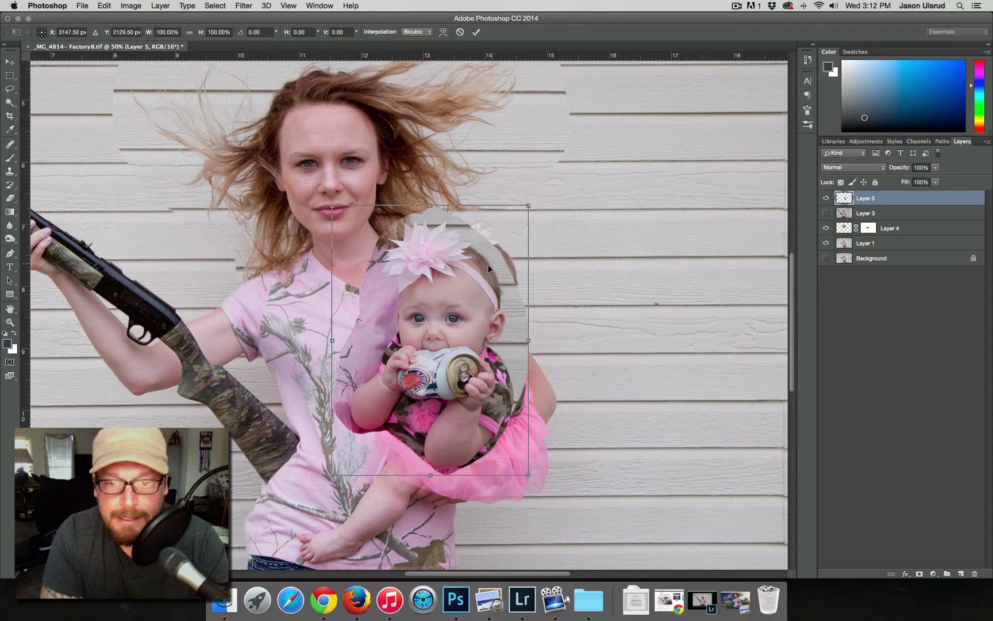
{"action": "mouse_move", "coordinate": [502, 260]}
{"action": "left_mouse_down"}
{"action": "mouse_move", "coordinate": [514, 242]}
{"action": "mouse_move", "coordinate": [517, 273]}
{"action": "left_mouse_up"}
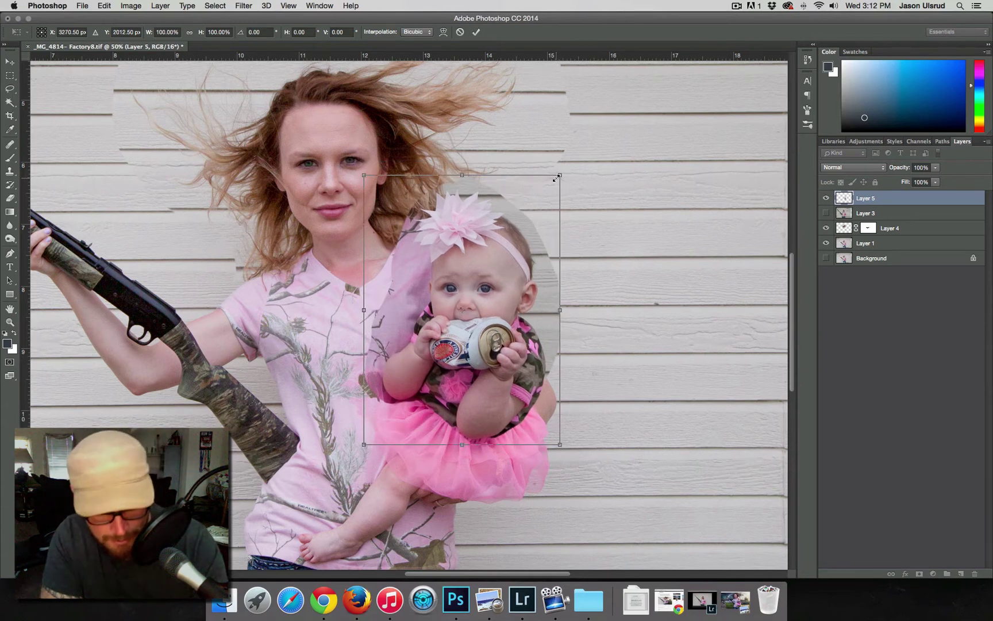
{"action": "left_click_drag", "start_coordinate": [558, 175], "coordinate": [563, 170]}
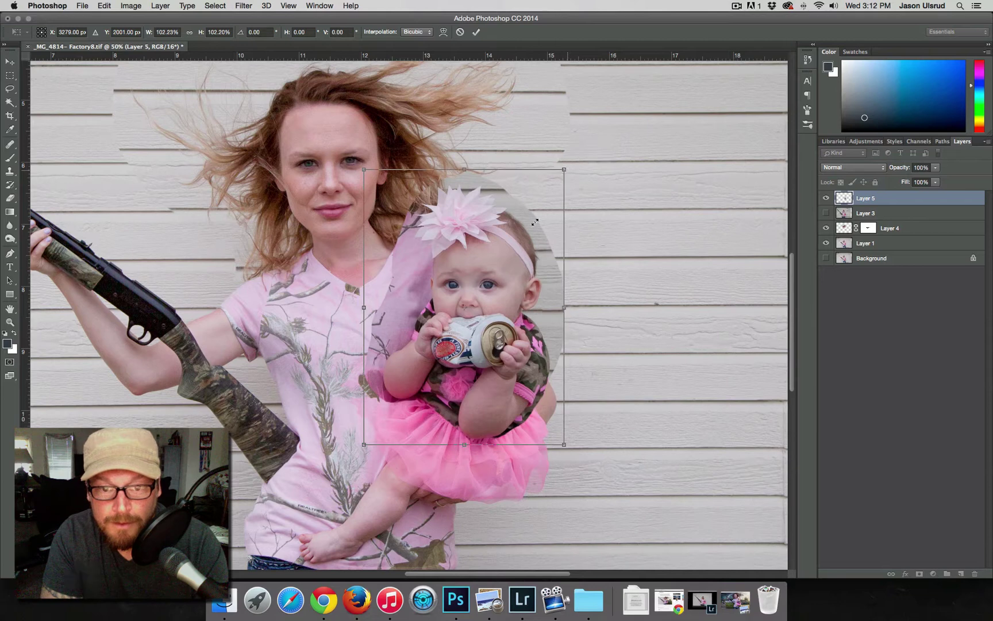
- Perspective-warp the baby to about 117% width, skewed -3.11°, into the mother's arm
{"action": "right_click", "coordinate": [495, 241]}
{"action": "left_click", "coordinate": [527, 300]}
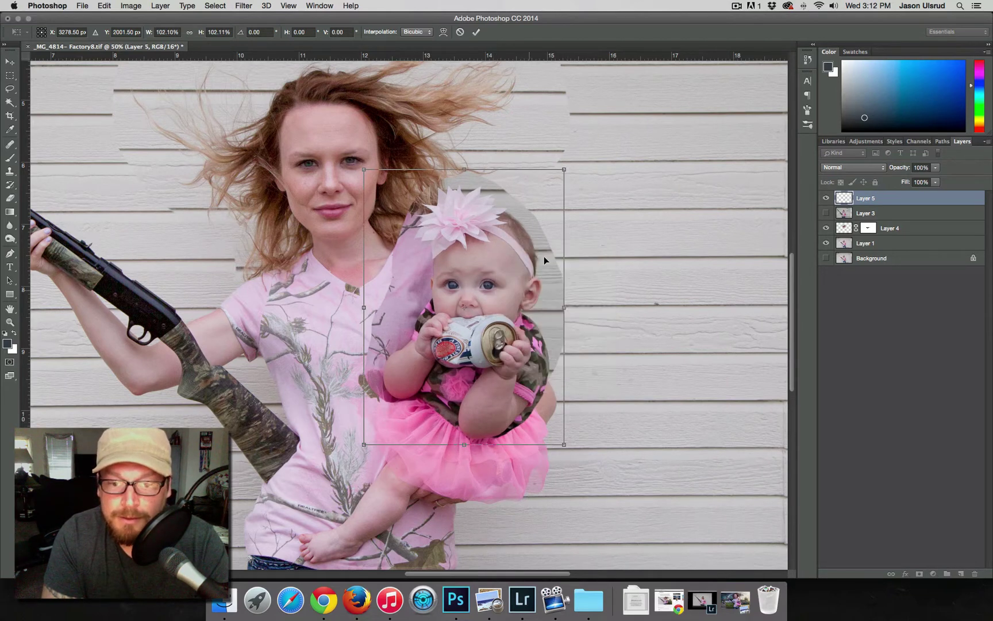
{"action": "left_click_drag", "start_coordinate": [564, 170], "coordinate": [580, 170]}
{"action": "mouse_move", "coordinate": [509, 319]}
{"action": "left_mouse_down"}
{"action": "mouse_move", "coordinate": [507, 302]}
{"action": "mouse_move", "coordinate": [507, 321]}
{"action": "left_mouse_up"}
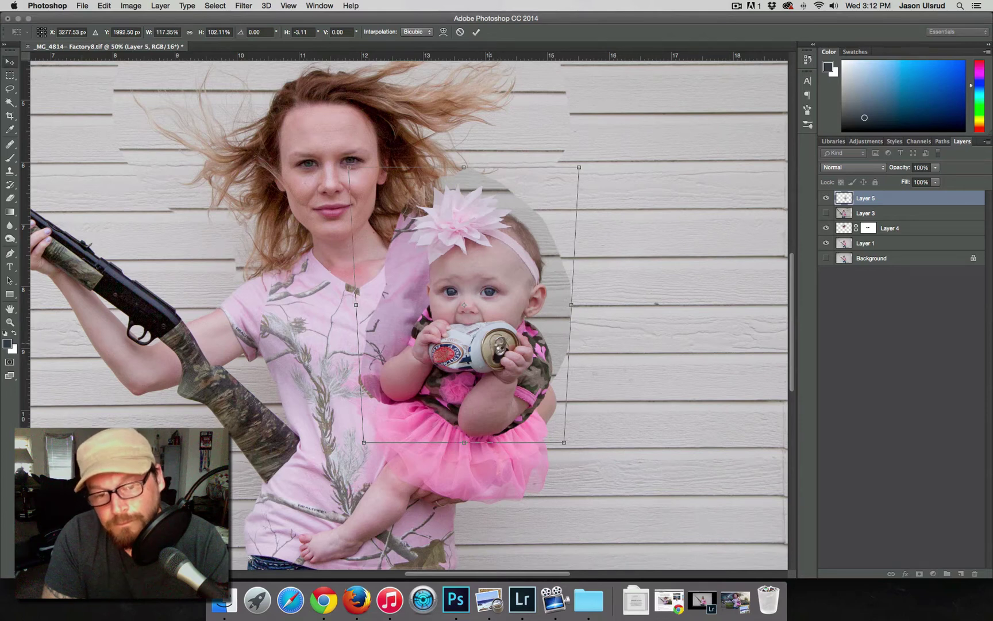
{"action": "key", "text": "Return"}
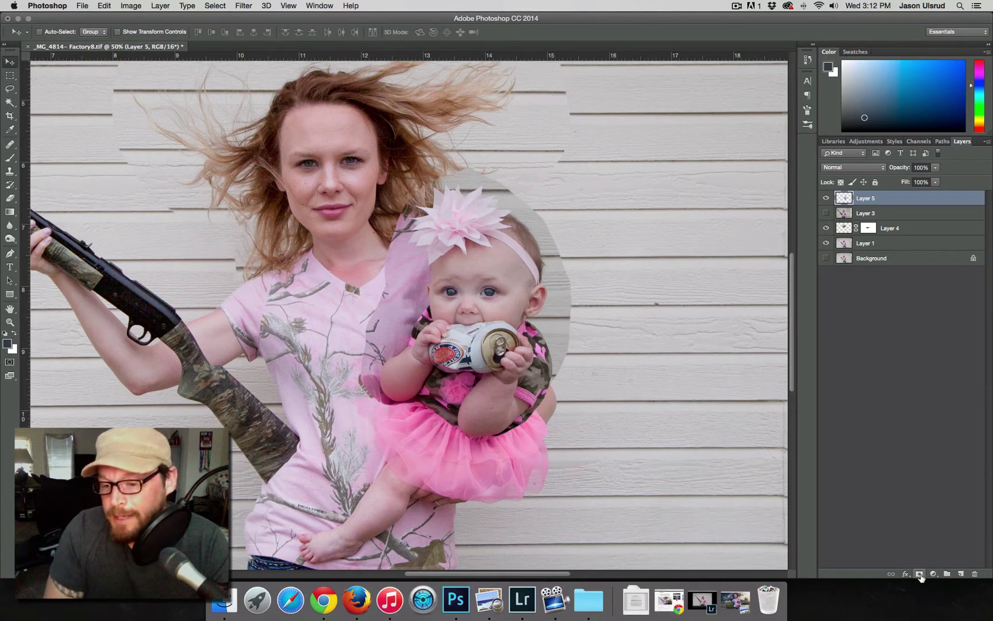
- Add a layer mask to the baby layer and paint the grey edge, elbow and camo shirt around her
{"action": "left_click", "coordinate": [920, 574]}
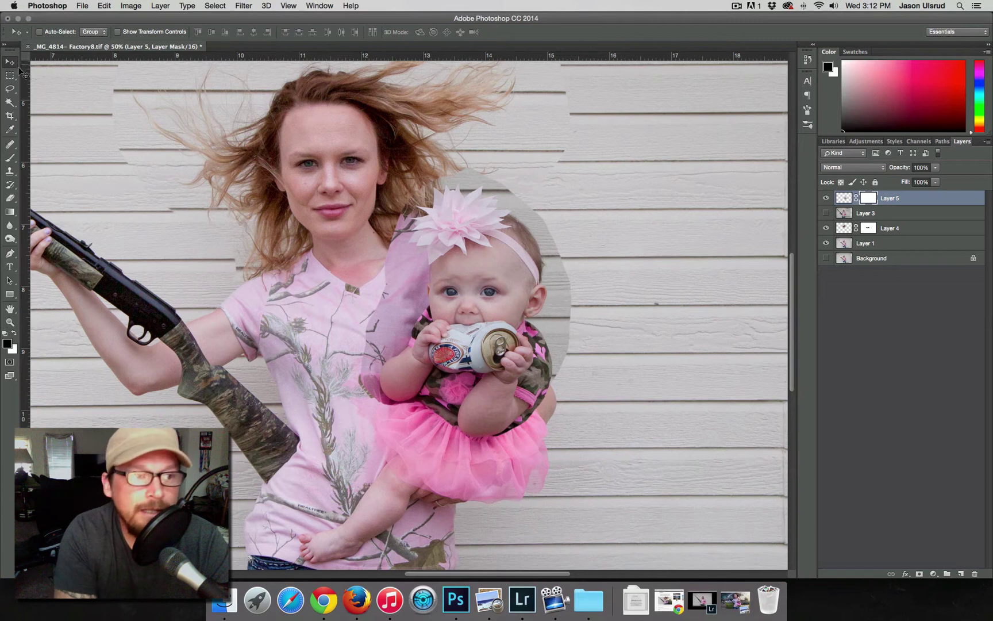
{"action": "left_click", "coordinate": [10, 158]}
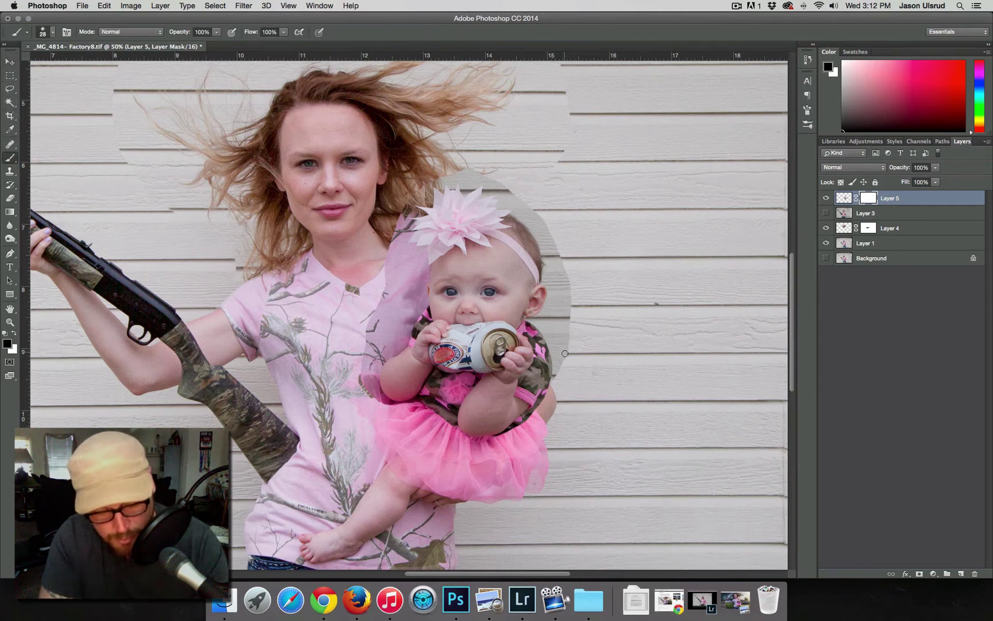
{"action": "mouse_move", "coordinate": [571, 355]}
{"action": "left_mouse_down"}
{"action": "mouse_move", "coordinate": [590, 355]}
{"action": "mouse_move", "coordinate": [566, 352]}
{"action": "left_mouse_up"}
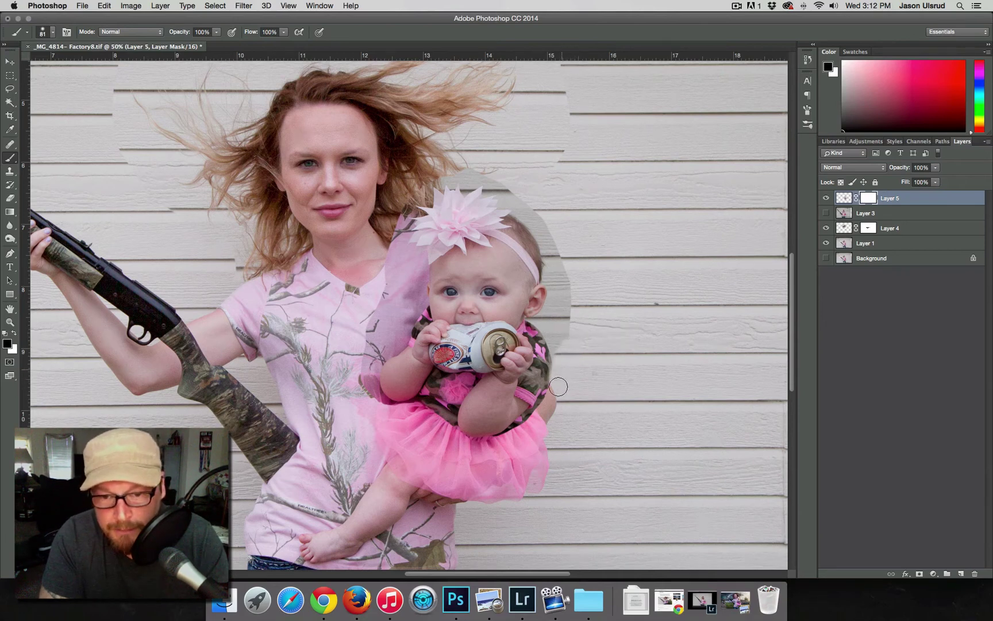
{"action": "left_click_drag", "start_coordinate": [551, 398], "coordinate": [514, 440]}
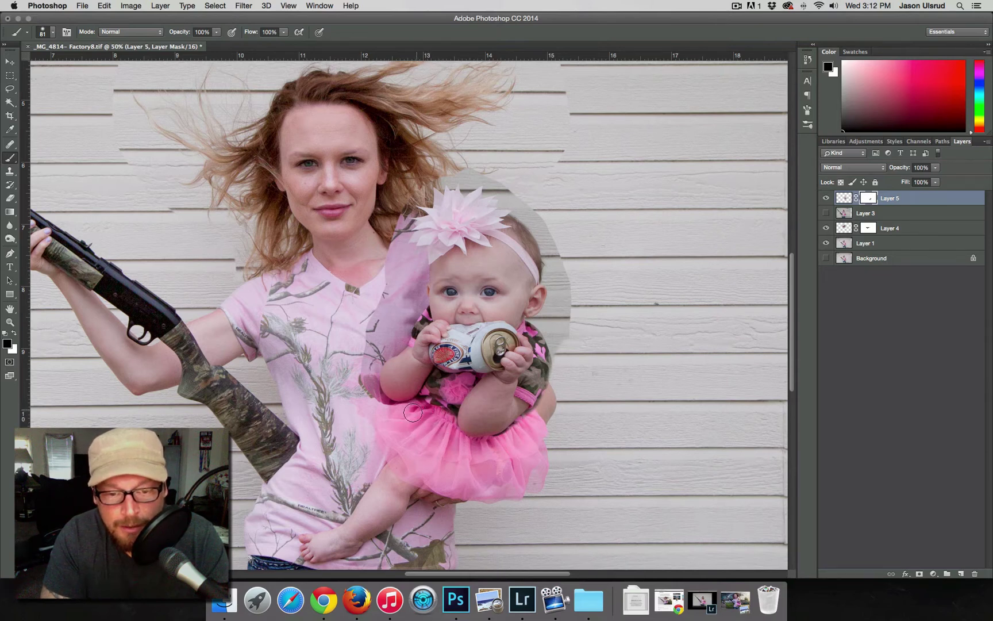
{"action": "mouse_move", "coordinate": [395, 414]}
{"action": "left_mouse_down"}
{"action": "mouse_move", "coordinate": [361, 394]}
{"action": "mouse_move", "coordinate": [370, 393]}
{"action": "mouse_move", "coordinate": [362, 371]}
{"action": "mouse_move", "coordinate": [379, 339]}
{"action": "mouse_move", "coordinate": [354, 362]}
{"action": "left_mouse_up"}
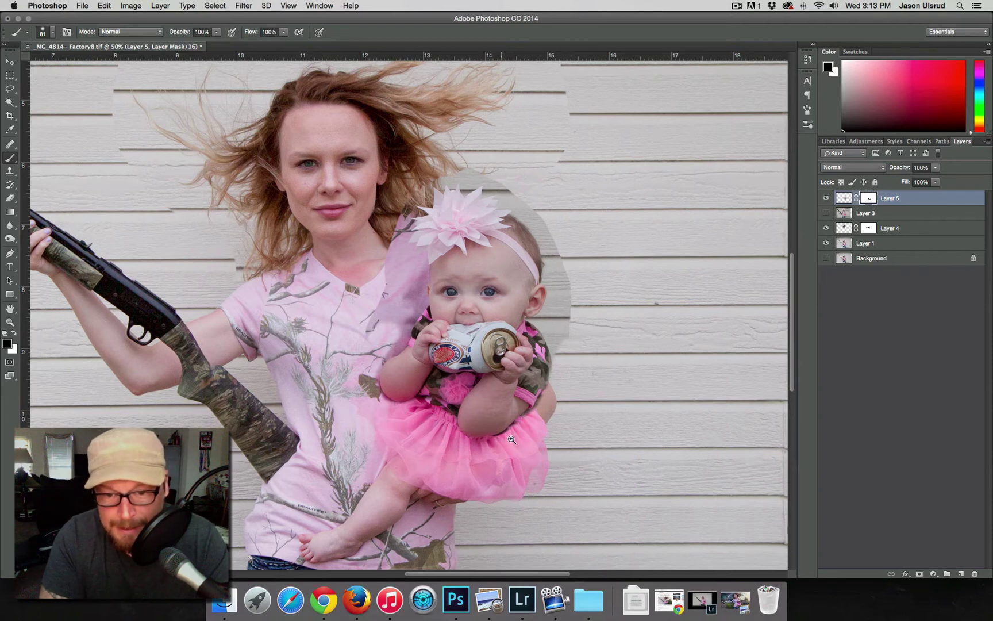
- Zoom in on the baby's arm, resize the brush, and toggle the baby layer to compare
{"action": "left_click", "coordinate": [512, 439]}
{"action": "left_click", "coordinate": [541, 405]}
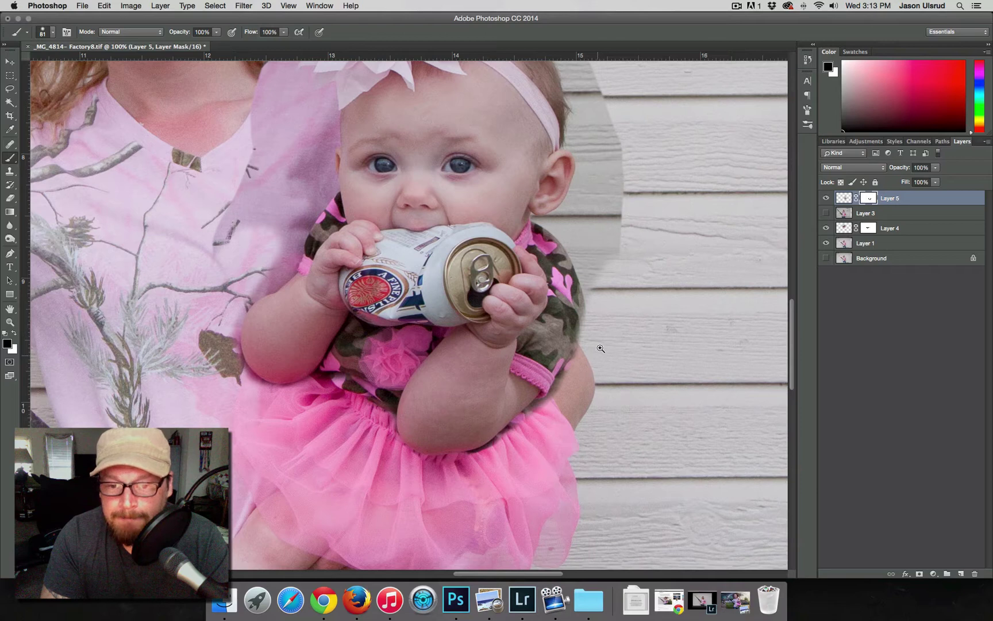
{"action": "left_click_drag", "start_coordinate": [629, 345], "coordinate": [632, 319]}
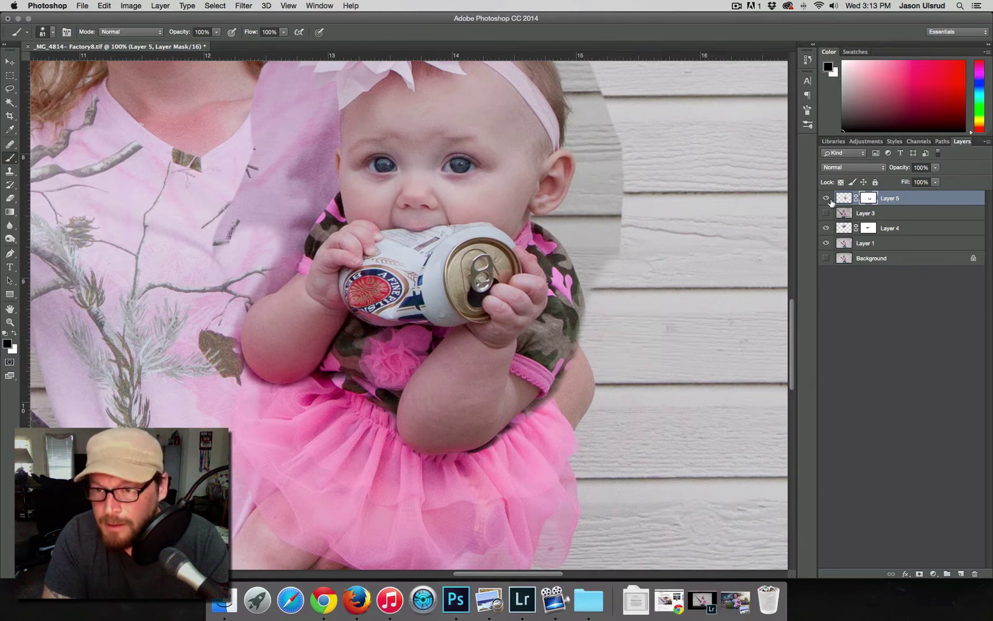
{"action": "left_click", "coordinate": [826, 198]}
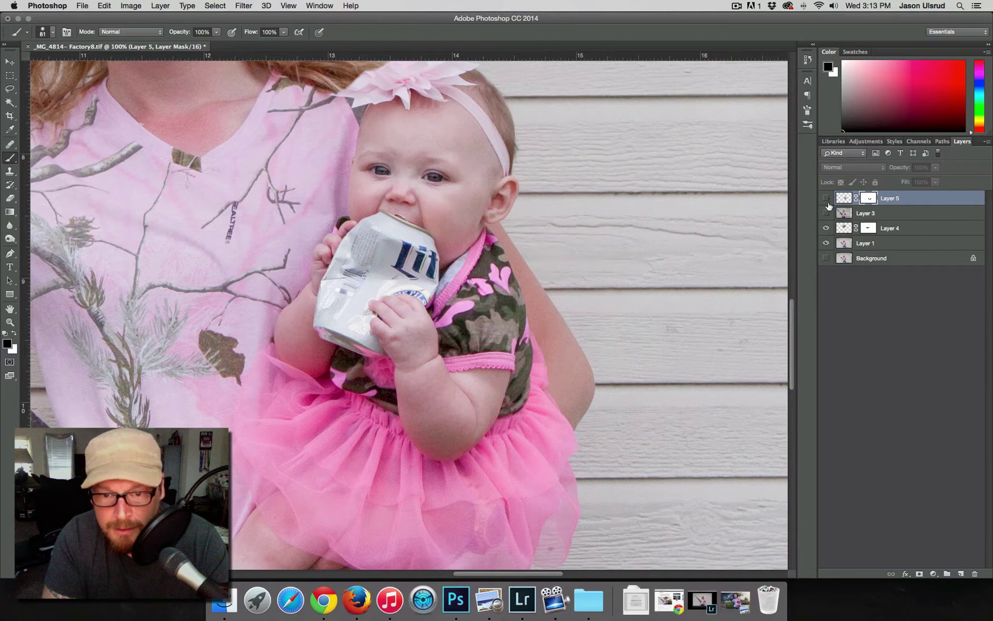
{"action": "left_click", "coordinate": [827, 201]}
{"action": "left_click", "coordinate": [826, 201]}
{"action": "left_click", "coordinate": [827, 201]}
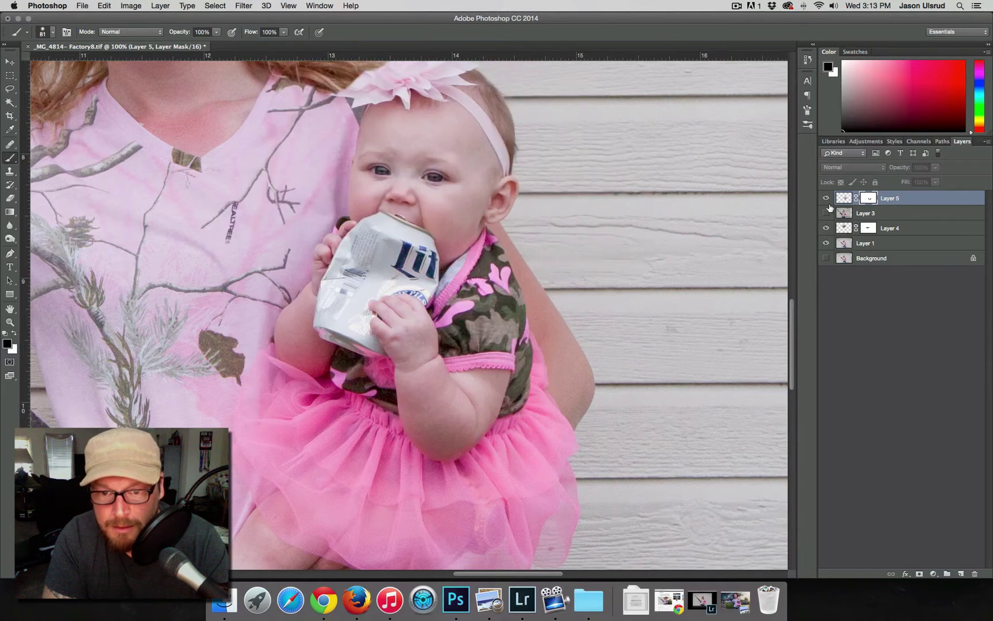
{"action": "left_click", "coordinate": [826, 198]}
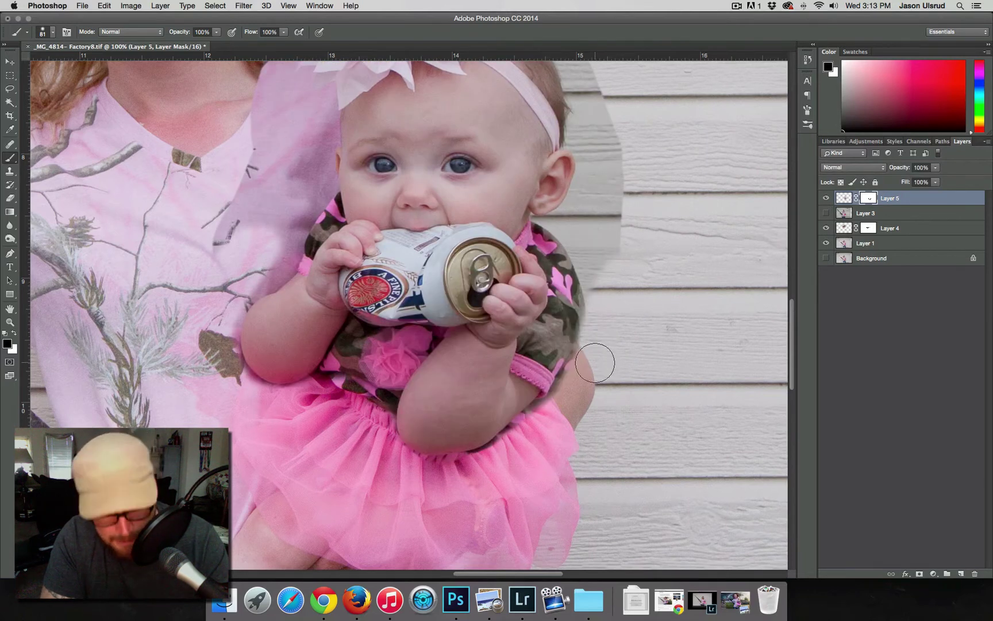
- Set the brush to about 39 px with roughly 45% hardness, painting with white
{"action": "mouse_move", "coordinate": [612, 360]}
{"action": "left_mouse_down"}
{"action": "mouse_move", "coordinate": [614, 343]}
{"action": "mouse_move", "coordinate": [605, 473]}
{"action": "mouse_move", "coordinate": [603, 461]}
{"action": "left_mouse_up"}
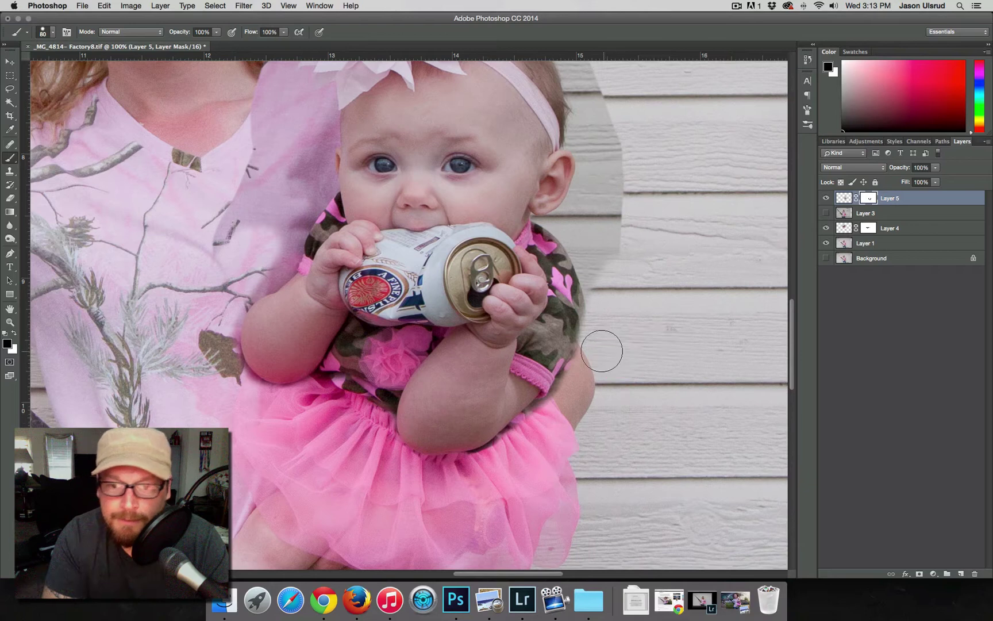
{"action": "mouse_move", "coordinate": [603, 310]}
{"action": "left_mouse_down"}
{"action": "mouse_move", "coordinate": [590, 266]}
{"action": "mouse_move", "coordinate": [588, 354]}
{"action": "mouse_move", "coordinate": [548, 414]}
{"action": "mouse_move", "coordinate": [564, 392]}
{"action": "mouse_move", "coordinate": [562, 403]}
{"action": "mouse_move", "coordinate": [596, 303]}
{"action": "left_mouse_up"}
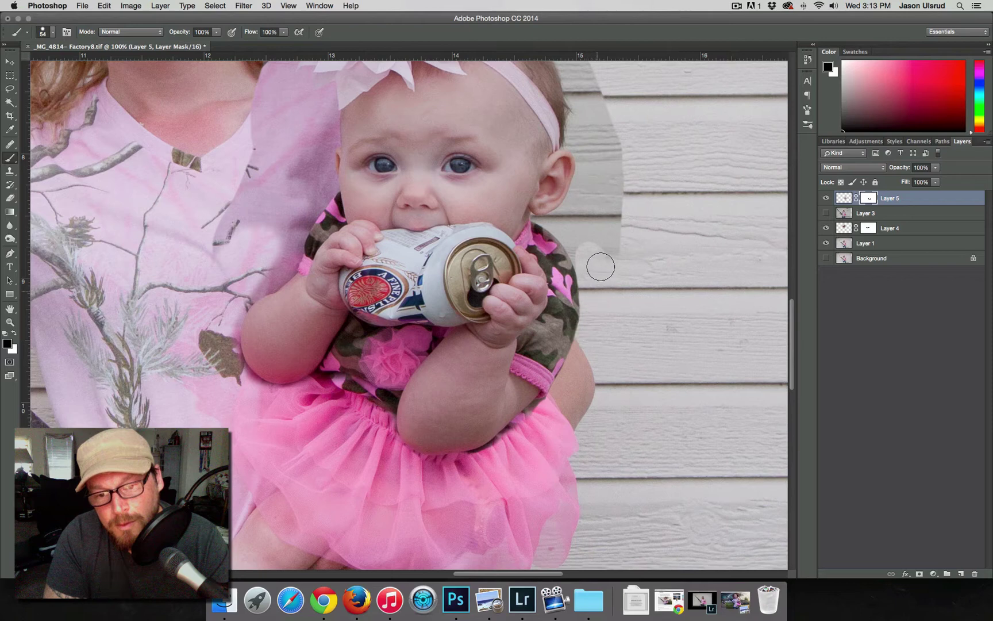
{"action": "left_click_drag", "start_coordinate": [545, 413], "coordinate": [546, 407]}
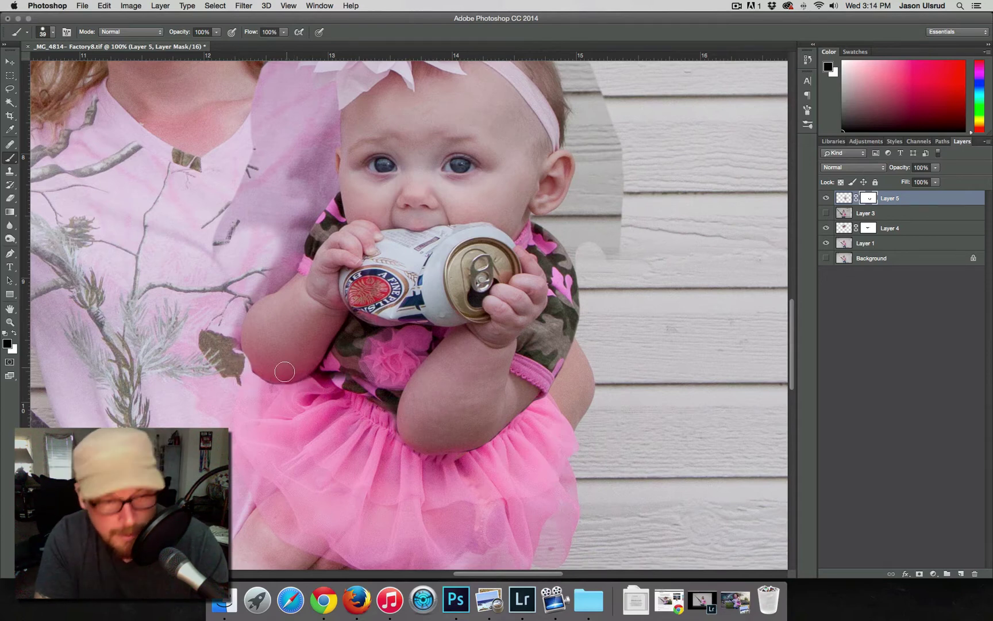
{"action": "key", "text": "x"}
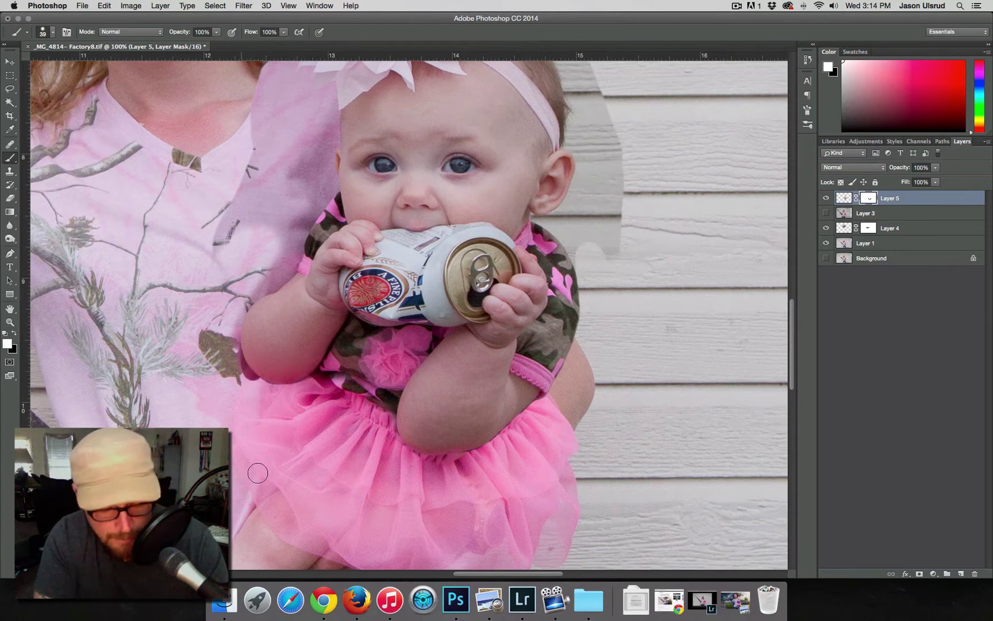
{"action": "scroll", "coordinate": [258, 438], "scroll_direction": "up", "scroll_amount": 1}
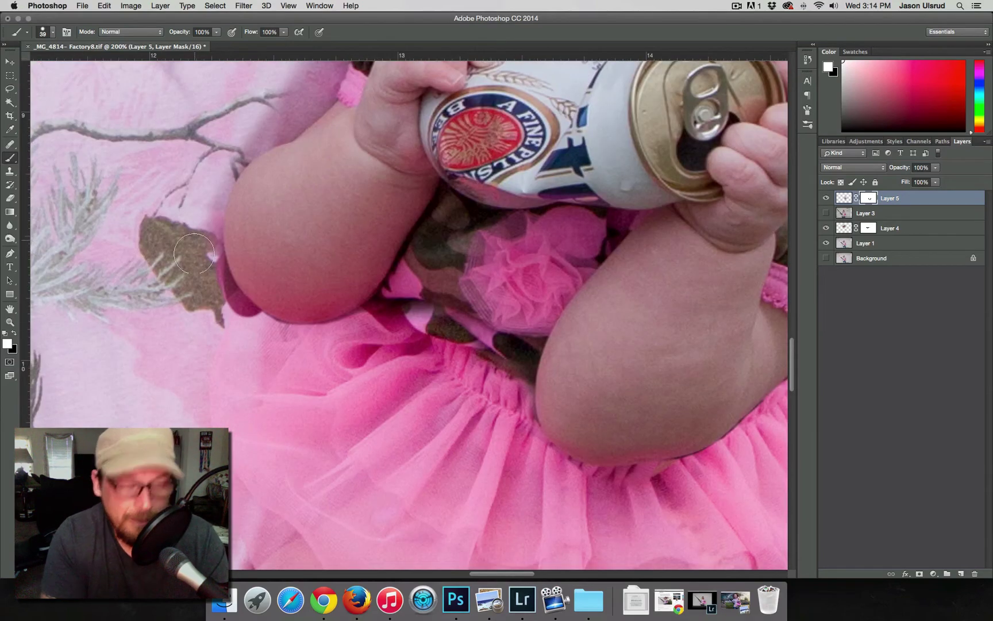
{"action": "left_click_drag", "start_coordinate": [188, 234], "coordinate": [194, 254]}
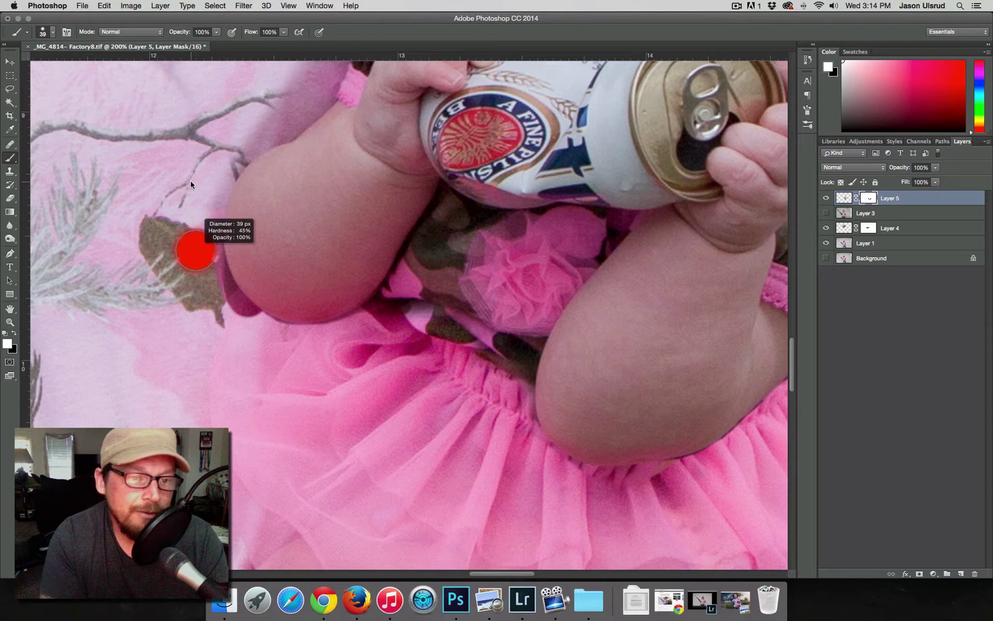
{"action": "mouse_move", "coordinate": [191, 184]}
{"action": "left_mouse_down"}
{"action": "mouse_move", "coordinate": [202, 236]}
{"action": "mouse_move", "coordinate": [200, 189]}
{"action": "mouse_move", "coordinate": [192, 227]}
{"action": "mouse_move", "coordinate": [205, 190]}
{"action": "mouse_move", "coordinate": [202, 246]}
{"action": "mouse_move", "coordinate": [200, 230]}
{"action": "mouse_move", "coordinate": [216, 296]}
{"action": "mouse_move", "coordinate": [246, 326]}
{"action": "mouse_move", "coordinate": [215, 292]}
{"action": "left_mouse_up"}
- Paint black on the mask to hide the shadow along the branch near the arm
{"action": "key", "text": "x"}
{"action": "mouse_move", "coordinate": [193, 171]}
{"action": "left_mouse_down"}
{"action": "mouse_move", "coordinate": [235, 139]}
{"action": "mouse_move", "coordinate": [253, 128]}
{"action": "mouse_move", "coordinate": [224, 150]}
{"action": "mouse_move", "coordinate": [288, 120]}
{"action": "mouse_move", "coordinate": [248, 135]}
{"action": "mouse_move", "coordinate": [218, 166]}
{"action": "left_mouse_up"}
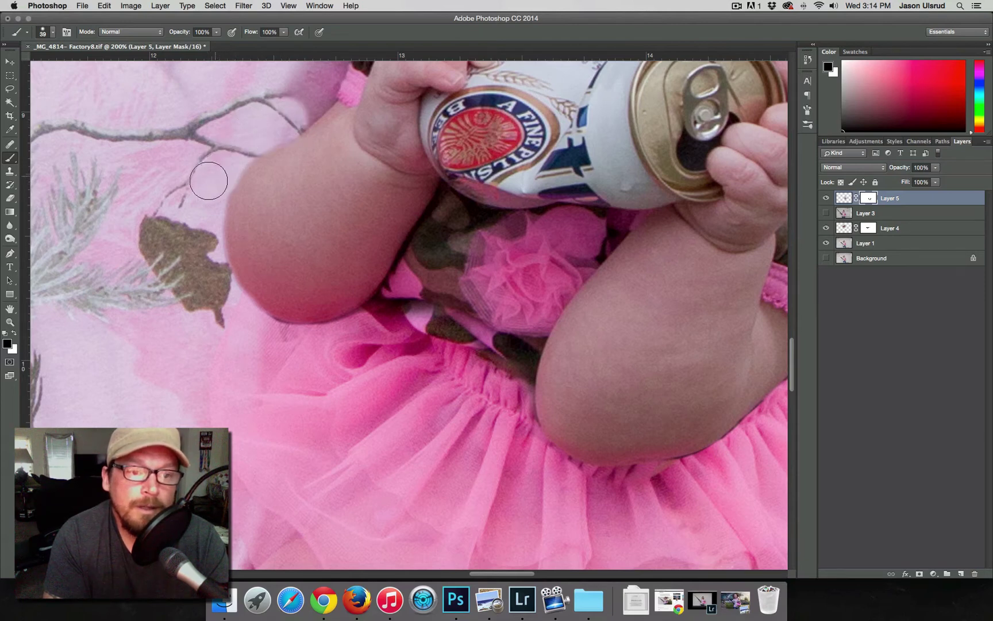
{"action": "key", "text": "c"}
{"action": "scroll", "coordinate": [332, 269], "scroll_direction": "up", "scroll_amount": 10}
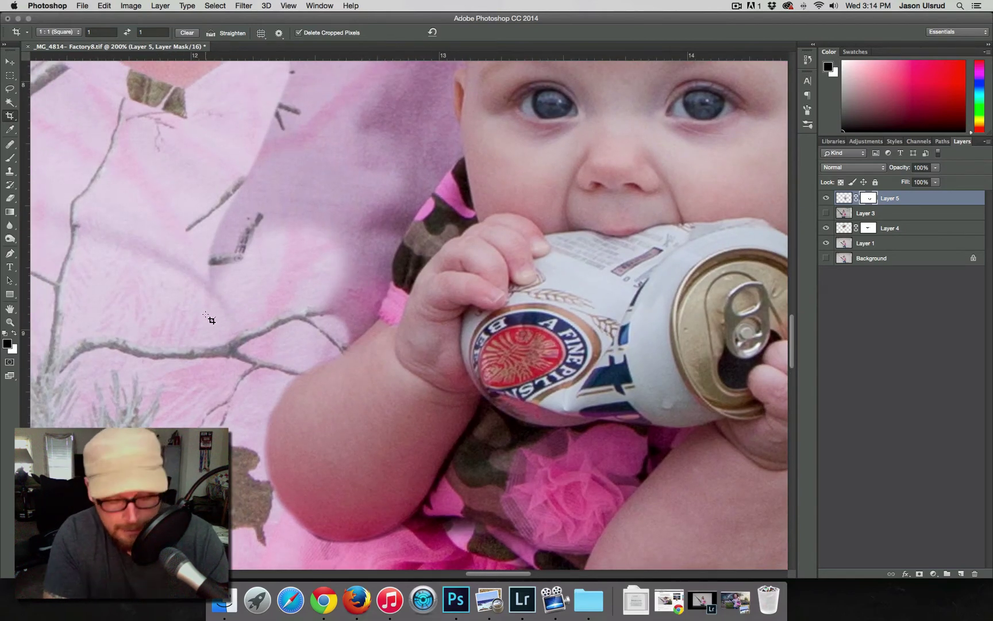
- With a 30 px brush, zoom in and blend the mask edge beside the baby's hand
{"action": "key", "text": "b"}
{"action": "left_click_drag", "start_coordinate": [339, 275], "coordinate": [340, 274]}
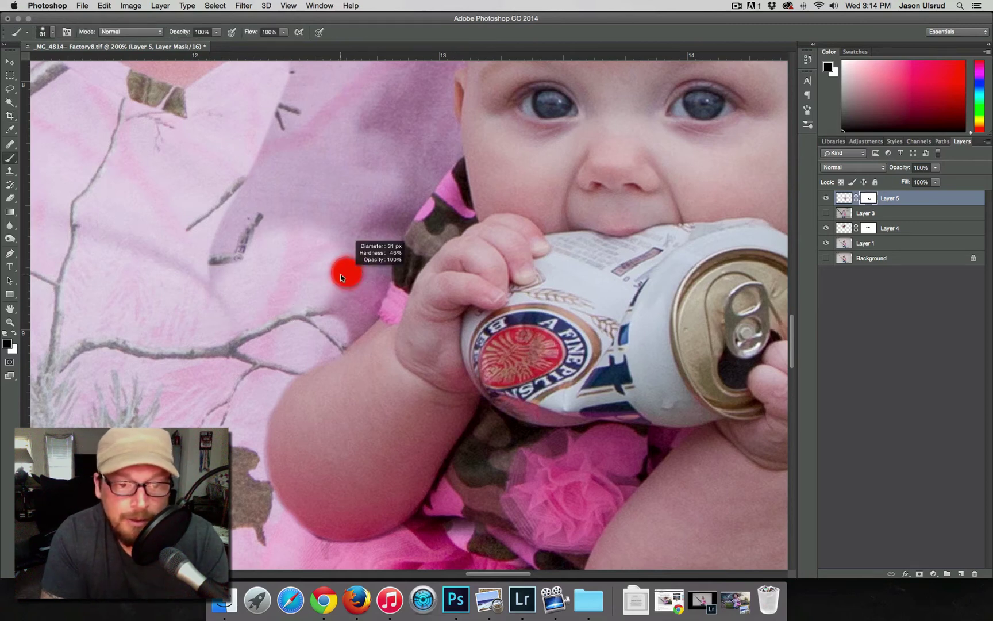
{"action": "left_click", "coordinate": [367, 312]}
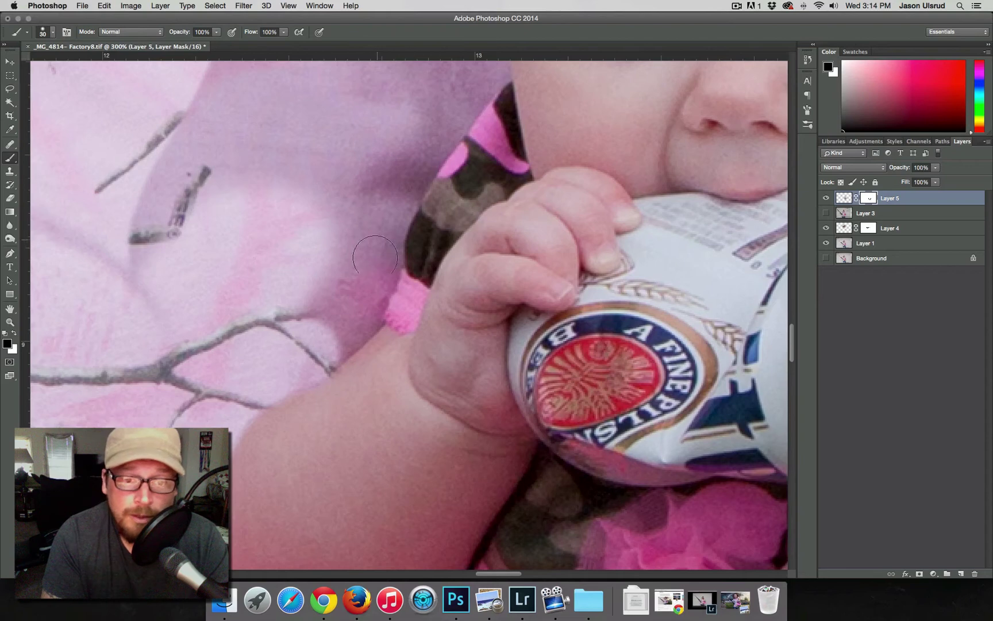
{"action": "mouse_move", "coordinate": [376, 238]}
{"action": "left_mouse_down"}
{"action": "mouse_move", "coordinate": [378, 270]}
{"action": "mouse_move", "coordinate": [361, 272]}
{"action": "mouse_move", "coordinate": [372, 272]}
{"action": "mouse_move", "coordinate": [367, 316]}
{"action": "mouse_move", "coordinate": [338, 343]}
{"action": "mouse_move", "coordinate": [351, 331]}
{"action": "mouse_move", "coordinate": [319, 322]}
{"action": "mouse_move", "coordinate": [314, 288]}
{"action": "mouse_move", "coordinate": [327, 230]}
{"action": "mouse_move", "coordinate": [370, 151]}
{"action": "mouse_move", "coordinate": [405, 130]}
{"action": "mouse_move", "coordinate": [444, 151]}
{"action": "mouse_move", "coordinate": [434, 137]}
{"action": "mouse_move", "coordinate": [413, 162]}
{"action": "mouse_move", "coordinate": [443, 117]}
{"action": "mouse_move", "coordinate": [379, 231]}
{"action": "mouse_move", "coordinate": [383, 199]}
{"action": "left_mouse_up"}
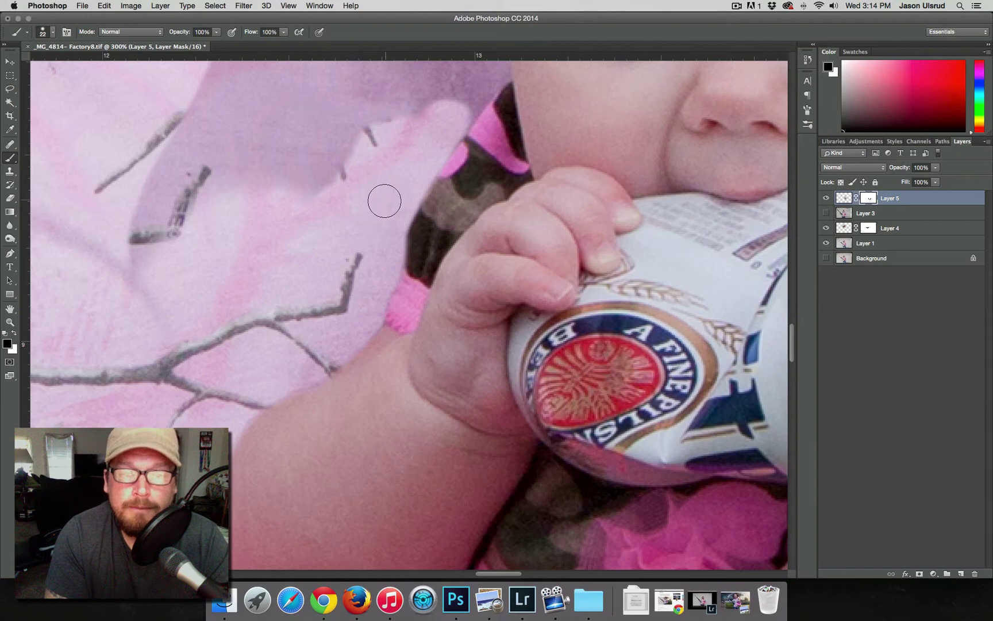
- Paint away the lavender patch over the shirt, revealing the branches and REALTREE text
{"action": "left_click_drag", "start_coordinate": [357, 315], "coordinate": [352, 321]}
{"action": "mouse_move", "coordinate": [380, 244]}
{"action": "left_mouse_down"}
{"action": "mouse_move", "coordinate": [392, 271]}
{"action": "mouse_move", "coordinate": [374, 300]}
{"action": "mouse_move", "coordinate": [404, 268]}
{"action": "mouse_move", "coordinate": [361, 329]}
{"action": "mouse_move", "coordinate": [398, 252]}
{"action": "mouse_move", "coordinate": [405, 269]}
{"action": "mouse_move", "coordinate": [387, 174]}
{"action": "mouse_move", "coordinate": [390, 165]}
{"action": "mouse_move", "coordinate": [393, 197]}
{"action": "mouse_move", "coordinate": [391, 137]}
{"action": "mouse_move", "coordinate": [390, 160]}
{"action": "mouse_move", "coordinate": [408, 86]}
{"action": "left_mouse_up"}
{"action": "left_click_drag", "start_coordinate": [343, 151], "coordinate": [340, 340]}
{"action": "mouse_move", "coordinate": [384, 277]}
{"action": "left_mouse_down"}
{"action": "mouse_move", "coordinate": [397, 263]}
{"action": "mouse_move", "coordinate": [392, 300]}
{"action": "mouse_move", "coordinate": [361, 328]}
{"action": "mouse_move", "coordinate": [335, 302]}
{"action": "mouse_move", "coordinate": [359, 287]}
{"action": "mouse_move", "coordinate": [359, 264]}
{"action": "mouse_move", "coordinate": [274, 326]}
{"action": "mouse_move", "coordinate": [140, 310]}
{"action": "mouse_move", "coordinate": [182, 328]}
{"action": "mouse_move", "coordinate": [284, 292]}
{"action": "mouse_move", "coordinate": [381, 112]}
{"action": "left_mouse_up"}
{"action": "mouse_move", "coordinate": [415, 231]}
{"action": "left_mouse_down"}
{"action": "mouse_move", "coordinate": [392, 245]}
{"action": "mouse_move", "coordinate": [340, 343]}
{"action": "mouse_move", "coordinate": [303, 362]}
{"action": "mouse_move", "coordinate": [275, 348]}
{"action": "mouse_move", "coordinate": [293, 244]}
{"action": "mouse_move", "coordinate": [198, 354]}
{"action": "mouse_move", "coordinate": [158, 426]}
{"action": "left_mouse_up"}
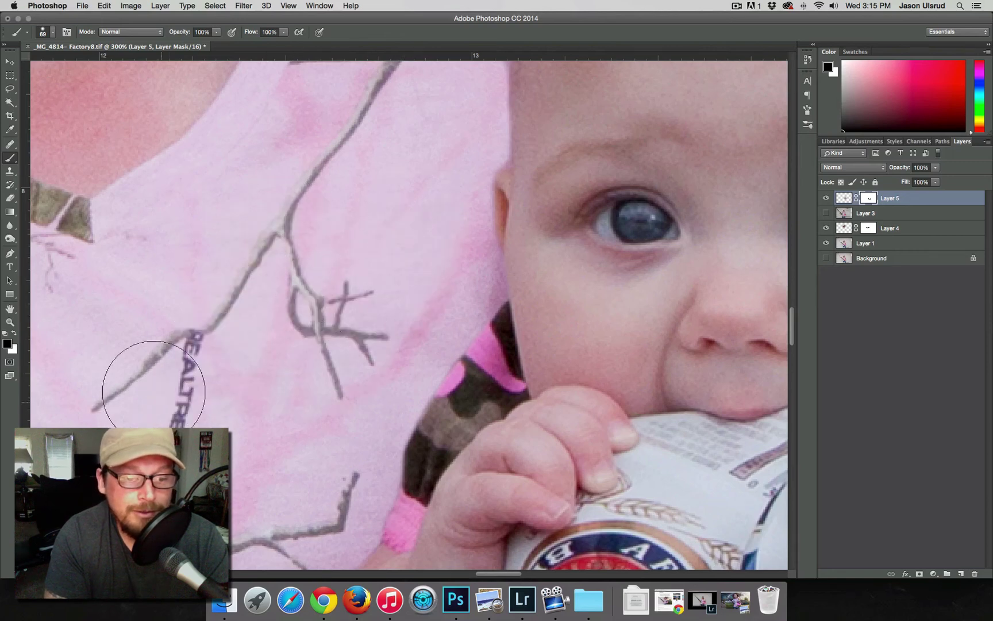
{"action": "left_click_drag", "start_coordinate": [370, 215], "coordinate": [272, 350]}
{"action": "scroll", "coordinate": [271, 349], "scroll_direction": "up", "scroll_amount": 8}
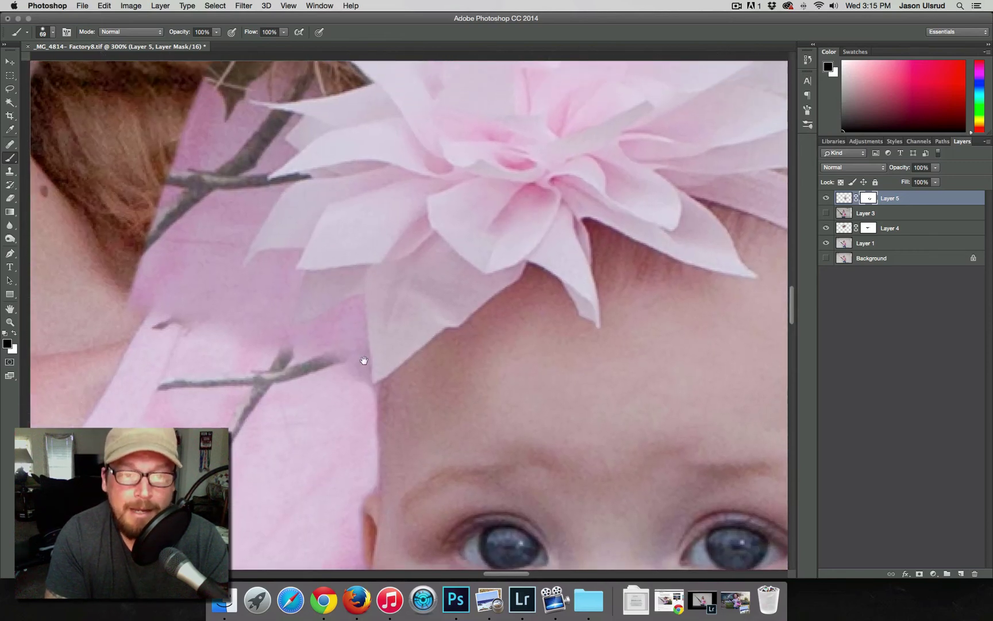
- Try a Polygonal Lasso outline around the petals, then deselect to start over
{"action": "left_click", "coordinate": [9, 89]}
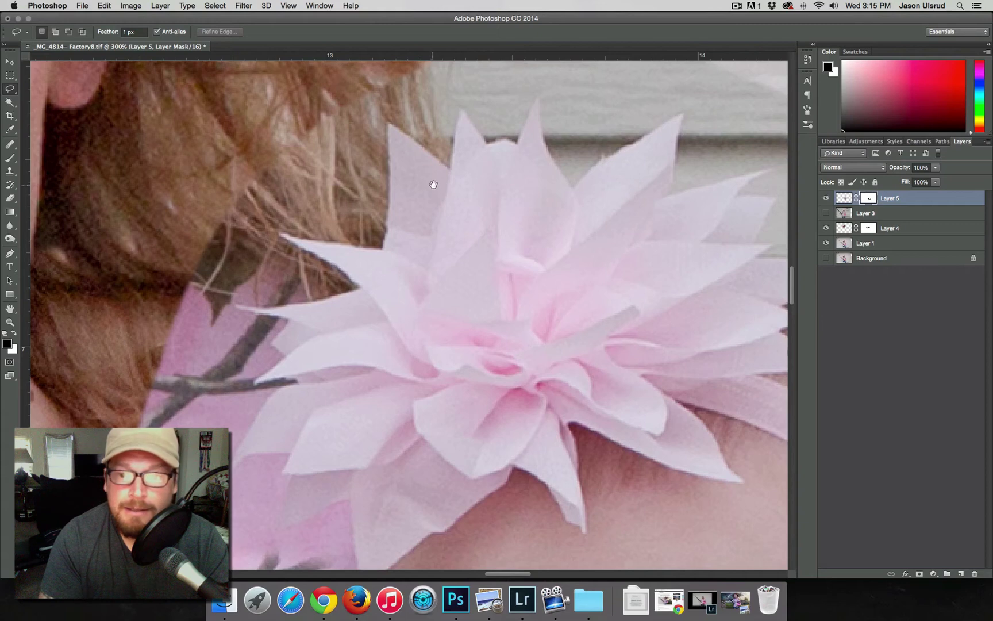
{"action": "left_click_drag", "start_coordinate": [433, 184], "coordinate": [390, 310]}
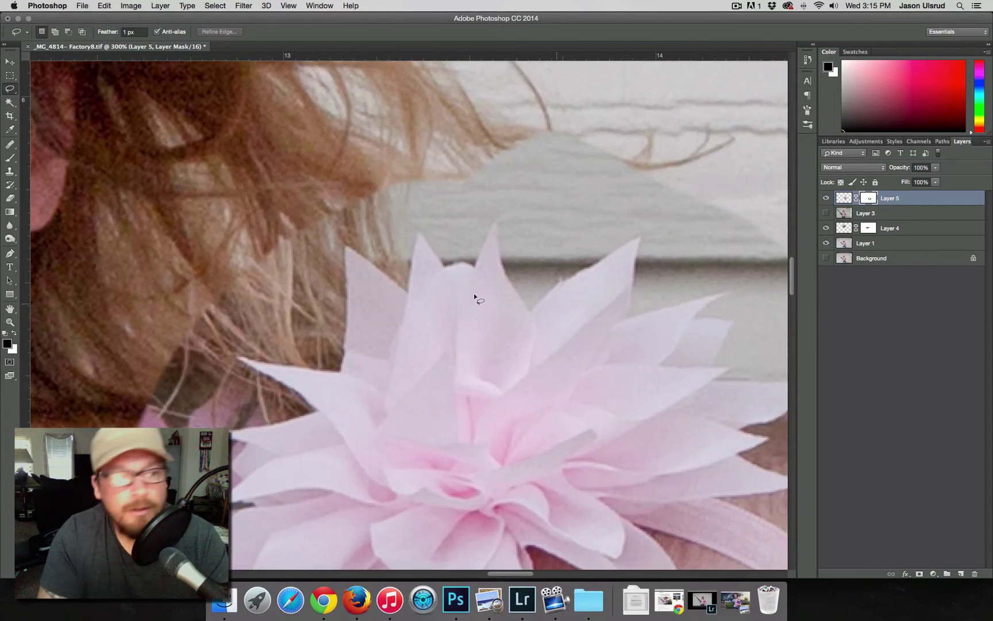
{"action": "mouse_move", "coordinate": [15, 92]}
{"action": "left_mouse_down"}
{"action": "mouse_move", "coordinate": [40, 99]}
{"action": "mouse_move", "coordinate": [14, 91]}
{"action": "left_mouse_up"}
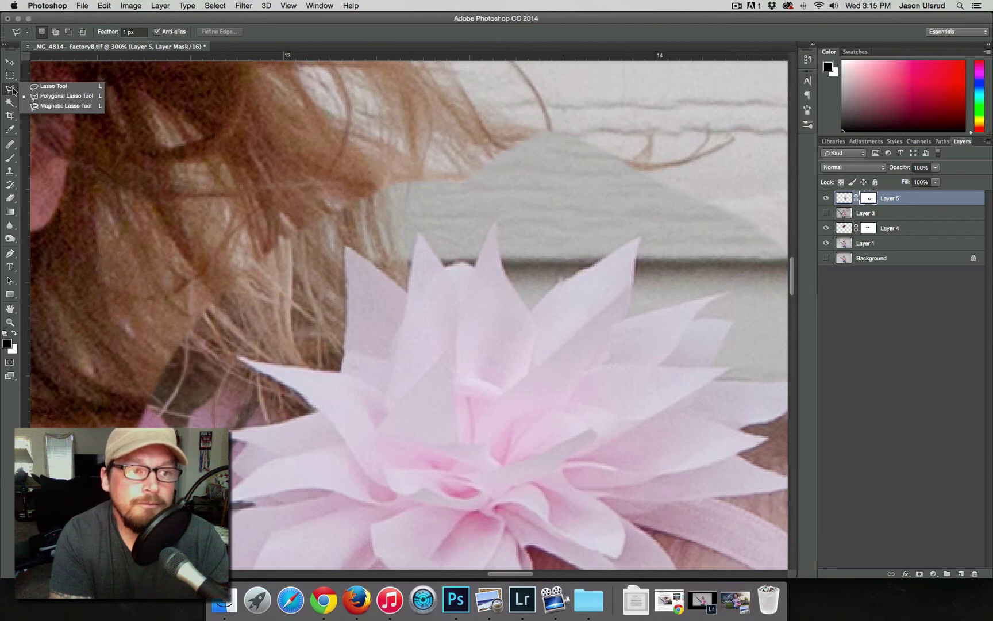
{"action": "left_click", "coordinate": [627, 315]}
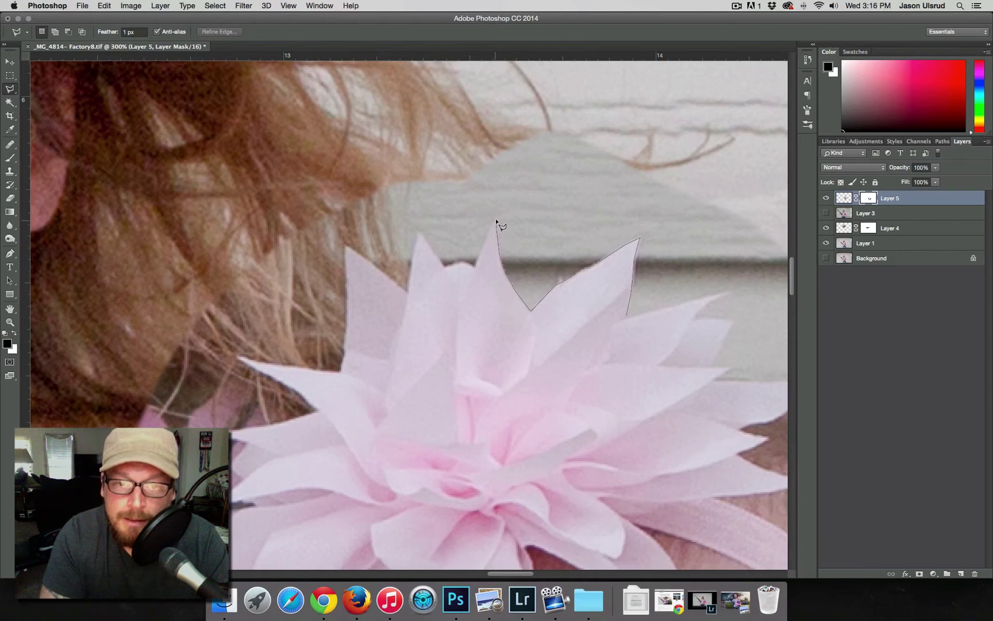
{"action": "double_click", "coordinate": [476, 264]}
{"action": "key", "text": "super+d"}
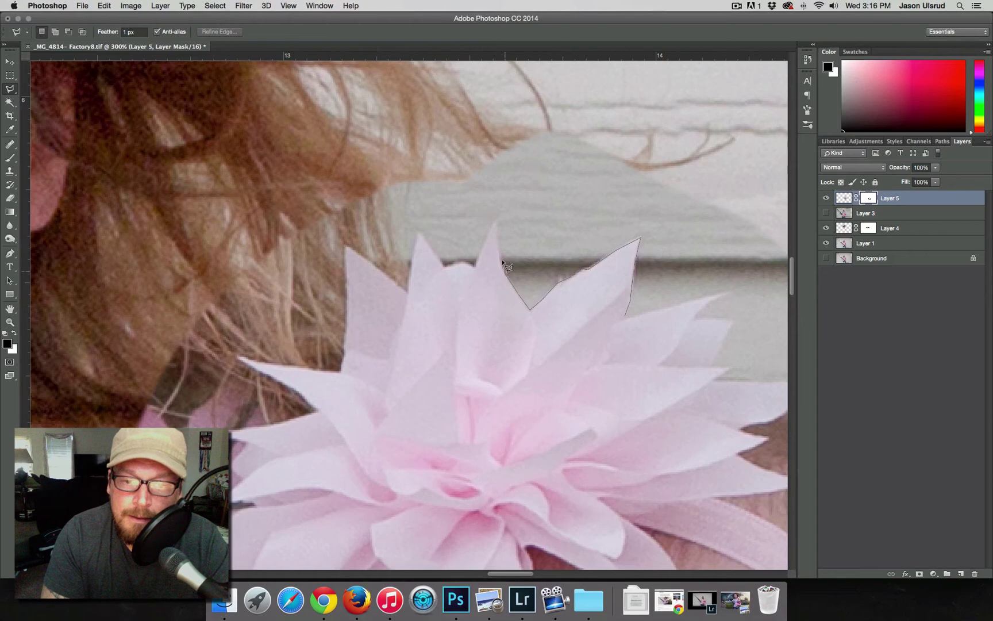
- Select the grey patch above the flower and paint the mask there to reveal the hair
{"action": "left_click", "coordinate": [496, 220]}
{"action": "left_click", "coordinate": [455, 145]}
{"action": "left_click", "coordinate": [674, 113]}
{"action": "left_click", "coordinate": [746, 200]}
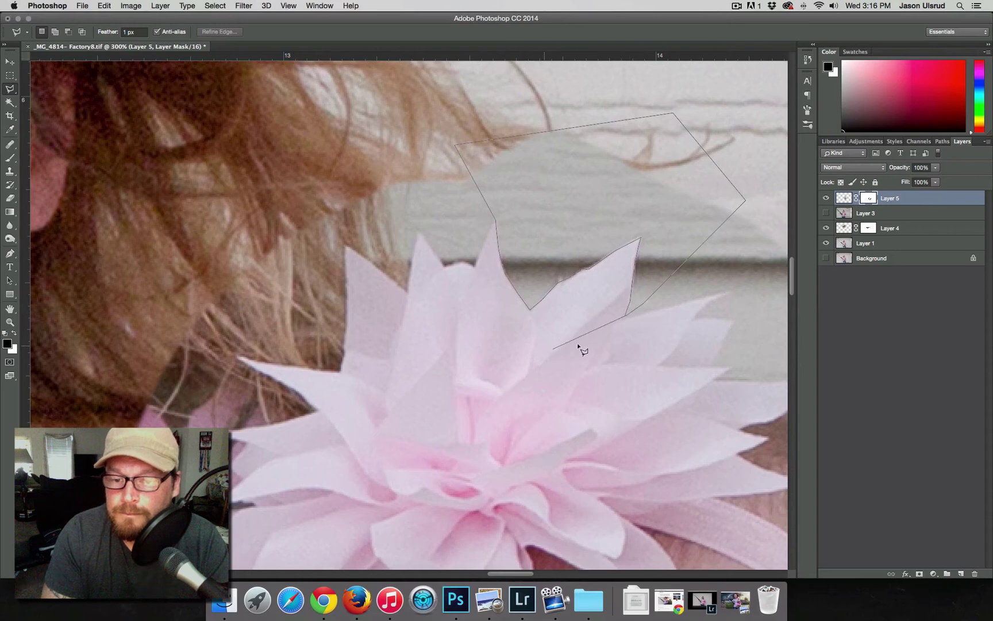
{"action": "left_click", "coordinate": [626, 315]}
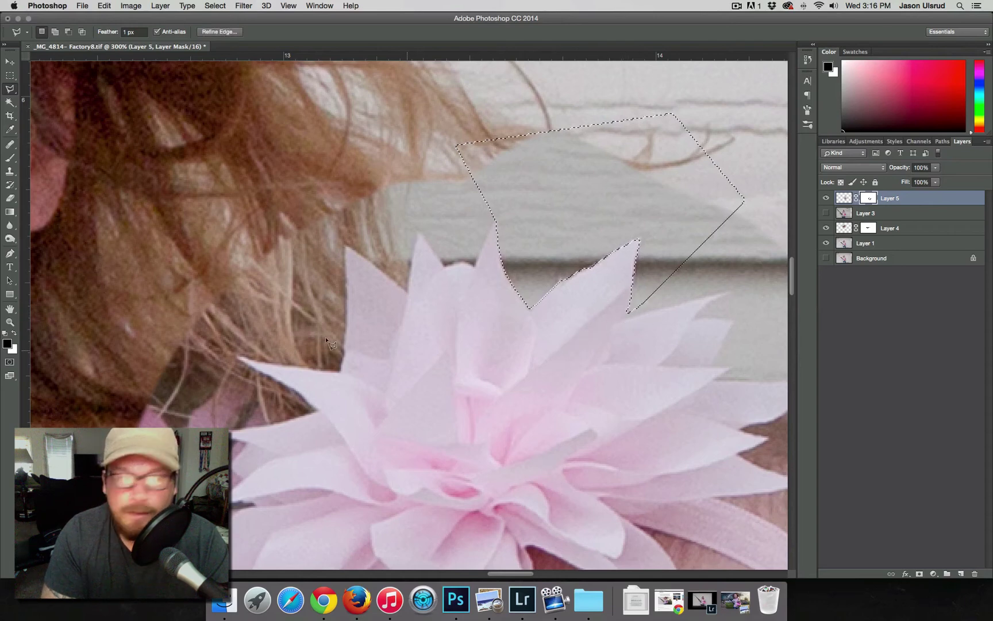
{"action": "left_click", "coordinate": [9, 159]}
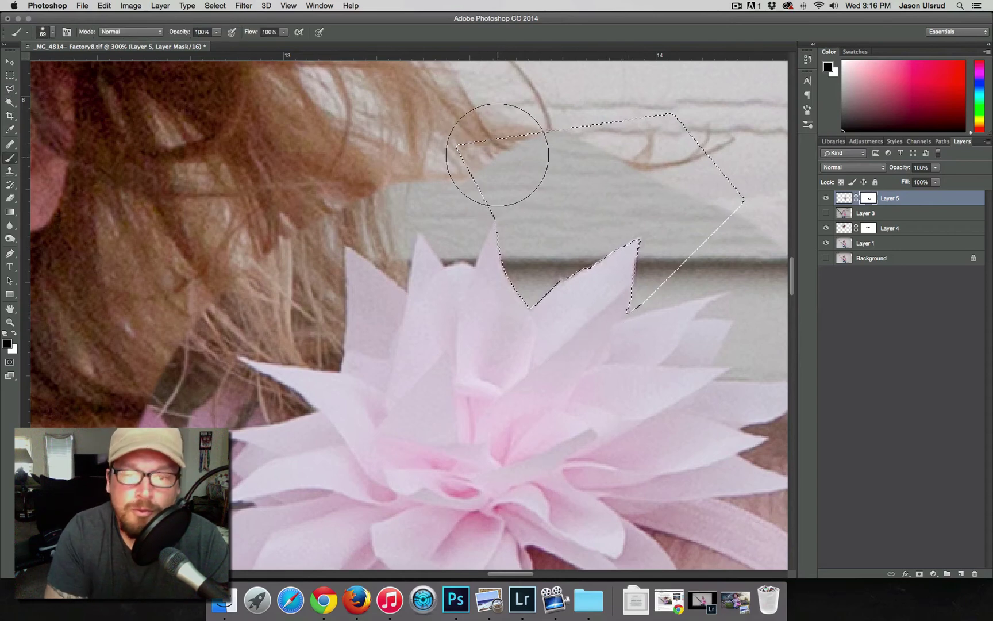
{"action": "mouse_move", "coordinate": [488, 151]}
{"action": "left_mouse_down"}
{"action": "mouse_move", "coordinate": [519, 210]}
{"action": "mouse_move", "coordinate": [541, 183]}
{"action": "mouse_move", "coordinate": [587, 235]}
{"action": "mouse_move", "coordinate": [642, 243]}
{"action": "mouse_move", "coordinate": [642, 214]}
{"action": "mouse_move", "coordinate": [652, 290]}
{"action": "mouse_move", "coordinate": [632, 297]}
{"action": "mouse_move", "coordinate": [562, 166]}
{"action": "mouse_move", "coordinate": [528, 167]}
{"action": "mouse_move", "coordinate": [546, 182]}
{"action": "left_mouse_up"}
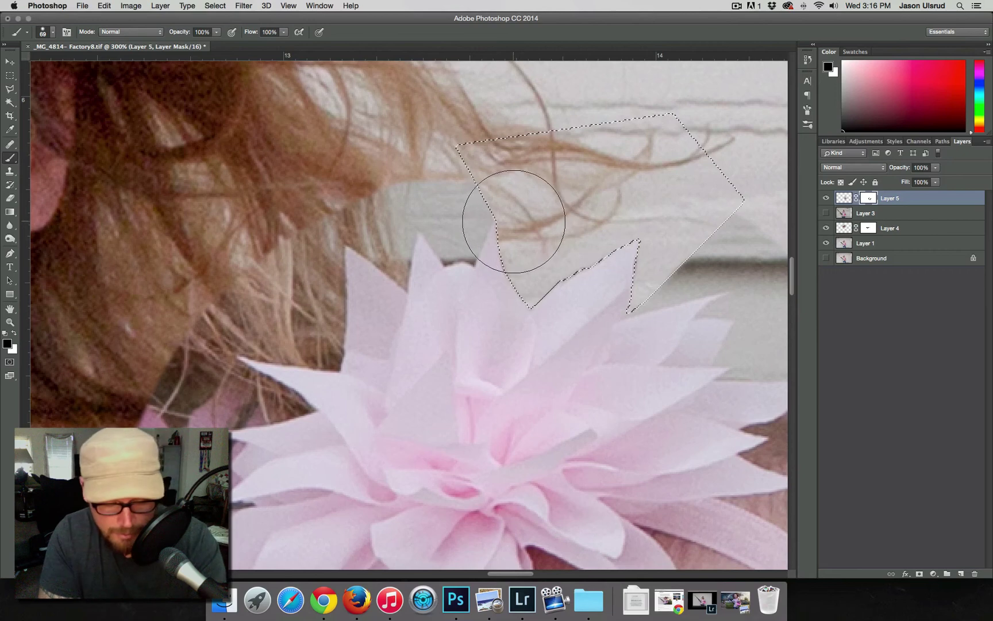
{"action": "key", "text": "super+d"}
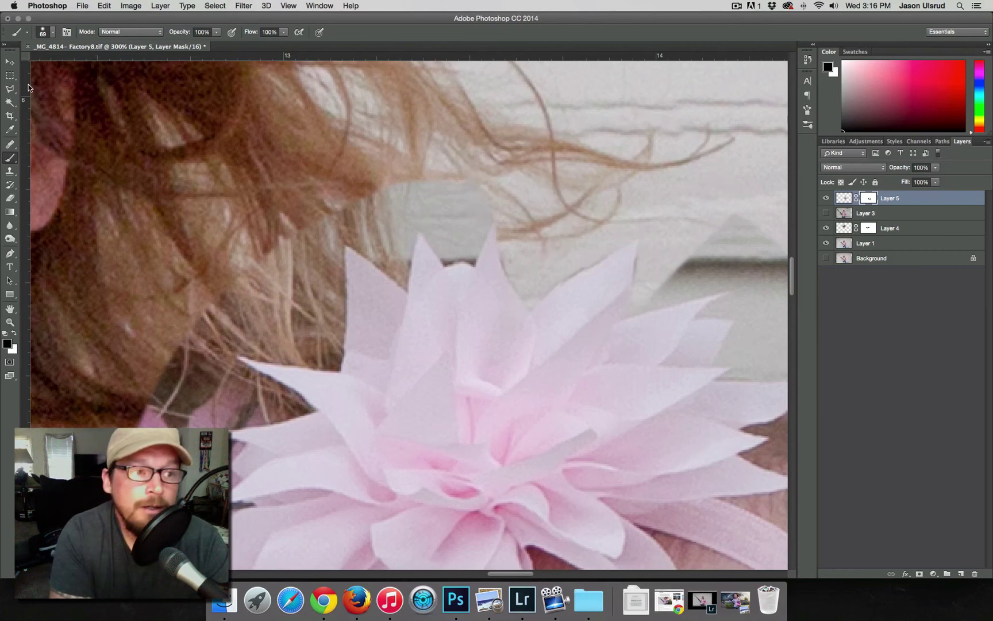
- Lasso around the windblown hair and paint it back in on Layer 5's mask
{"action": "key", "text": "l"}
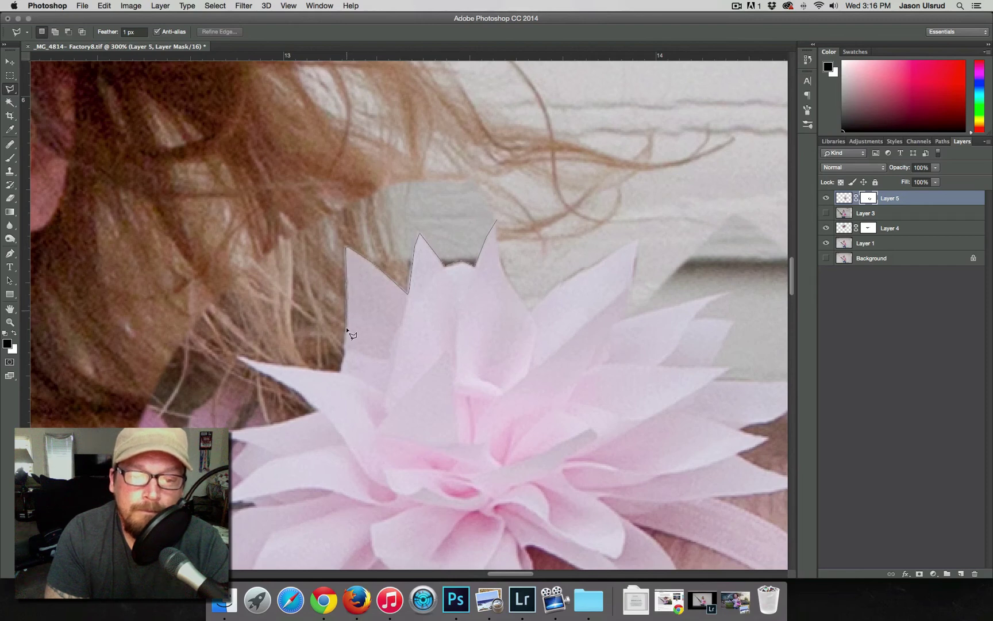
{"action": "left_click", "coordinate": [340, 368]}
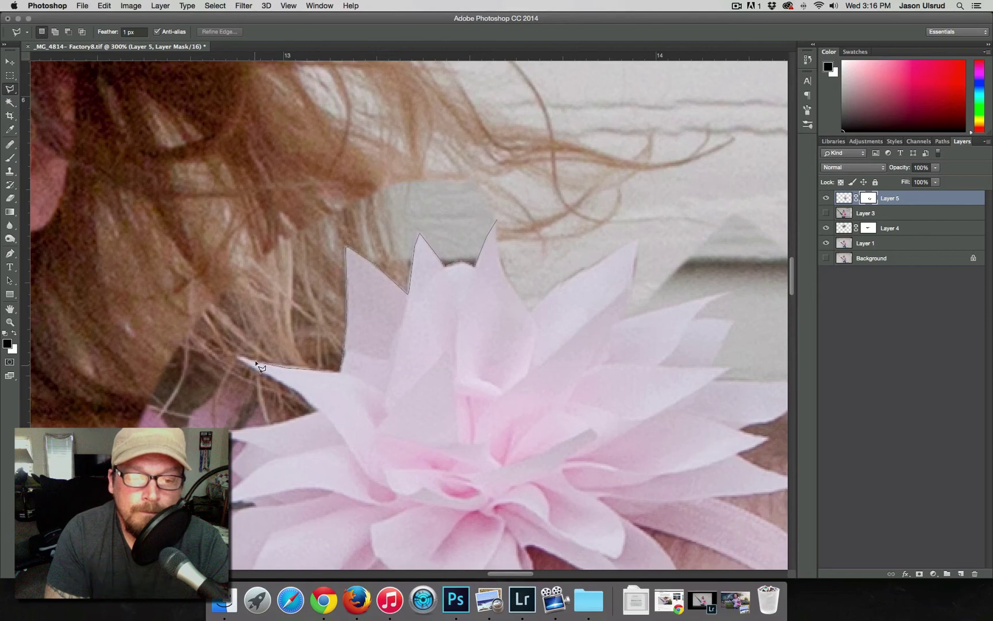
{"action": "left_click", "coordinate": [230, 357]}
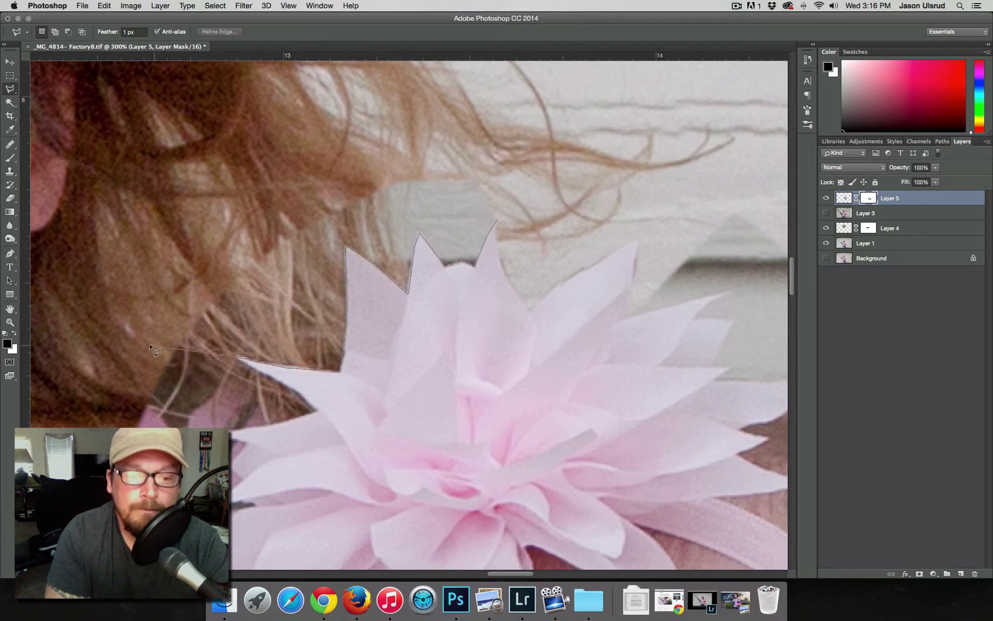
{"action": "left_click", "coordinate": [153, 343]}
{"action": "left_click", "coordinate": [293, 114]}
{"action": "left_click", "coordinate": [498, 93]}
{"action": "left_click", "coordinate": [527, 186]}
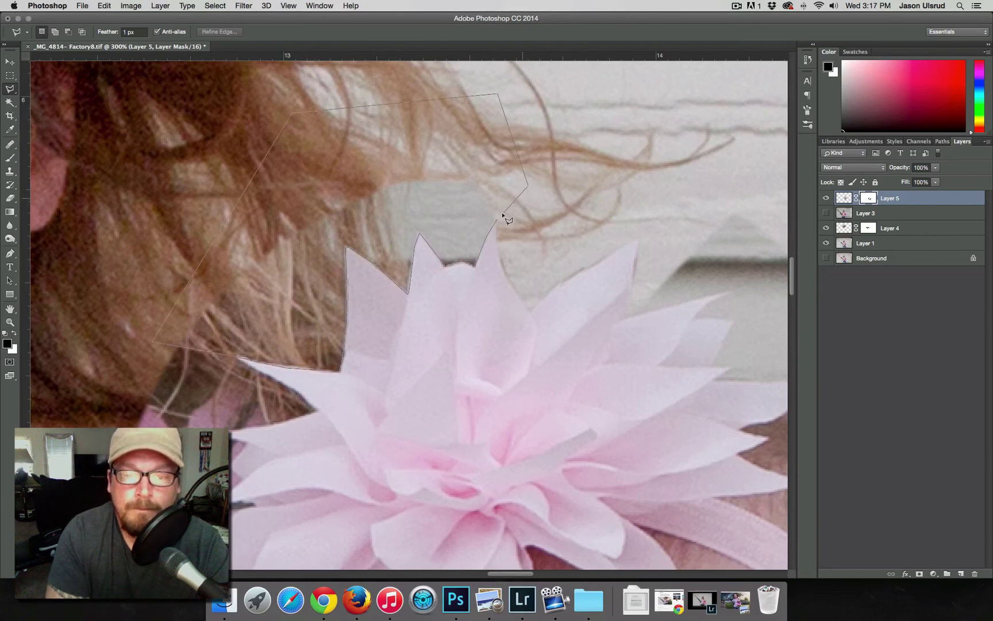
{"action": "left_click", "coordinate": [497, 220]}
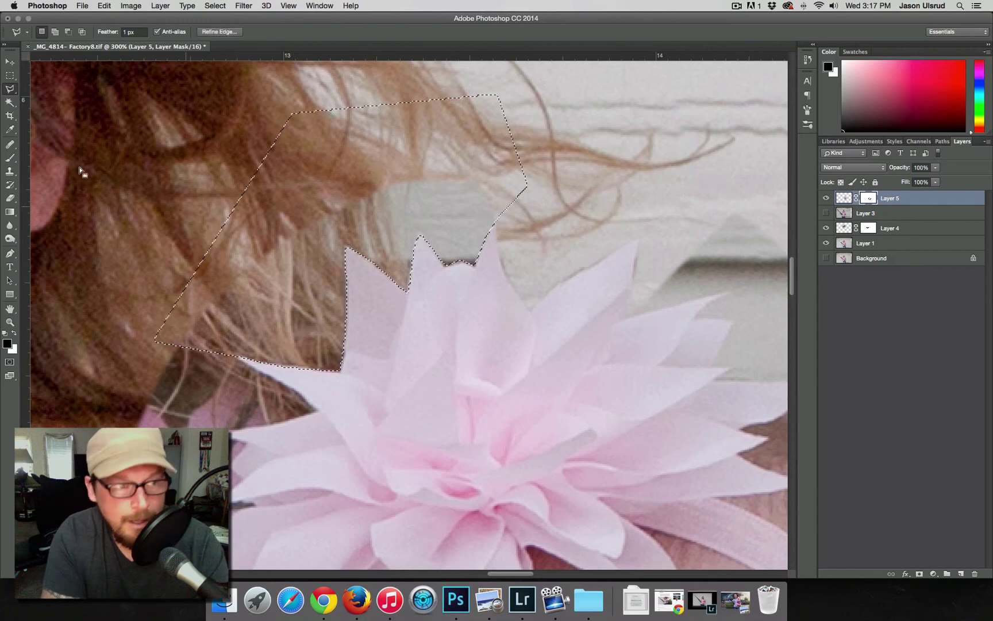
{"action": "left_click", "coordinate": [11, 160]}
{"action": "mouse_move", "coordinate": [222, 258]}
{"action": "left_mouse_down"}
{"action": "mouse_move", "coordinate": [281, 309]}
{"action": "mouse_move", "coordinate": [382, 205]}
{"action": "mouse_move", "coordinate": [414, 251]}
{"action": "left_mouse_up"}
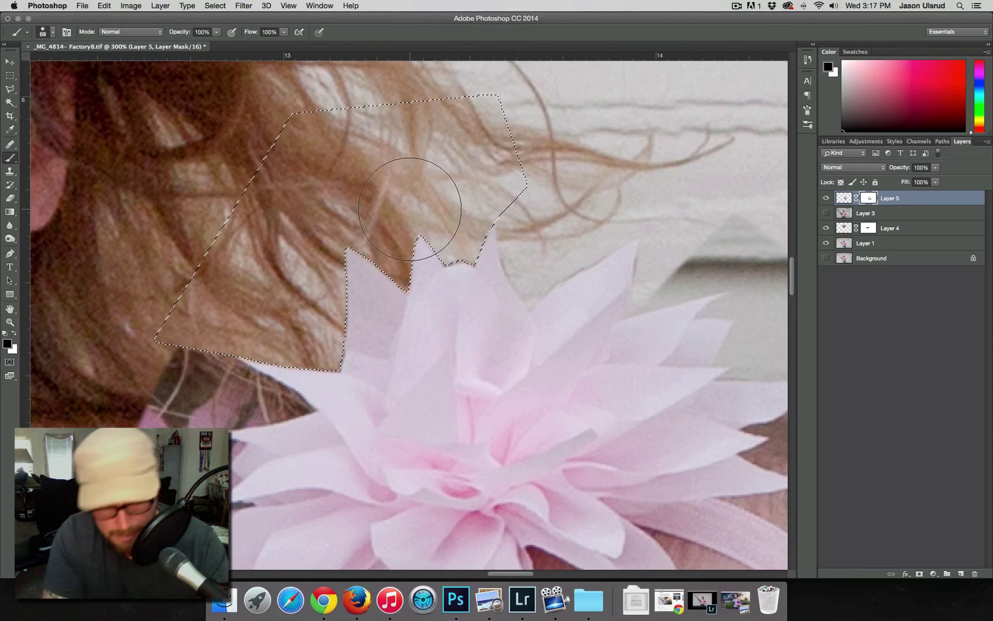
{"action": "key", "text": "super+d"}
- Pan to the petals over the shoulder and outline their upper edge with the Polygonal Lasso
{"action": "left_click_drag", "start_coordinate": [355, 322], "coordinate": [561, 83]}
{"action": "left_click", "coordinate": [9, 91]}
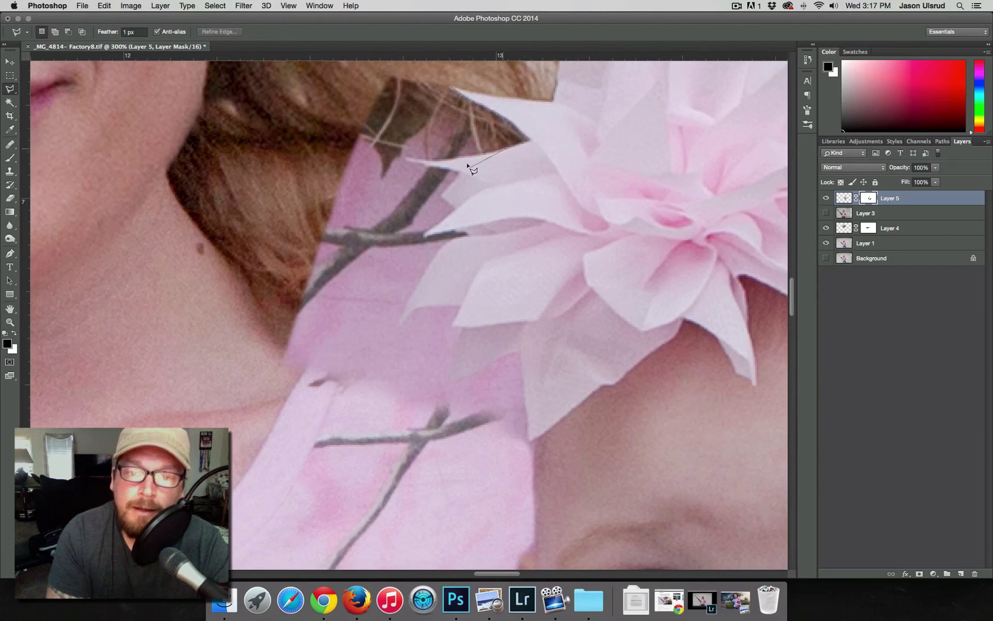
{"action": "left_click", "coordinate": [407, 158]}
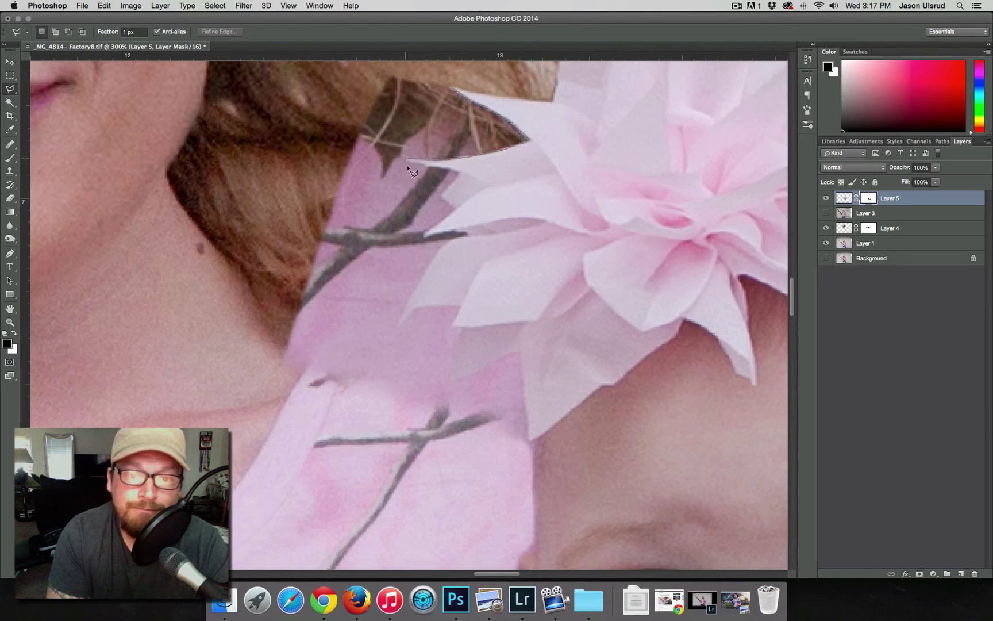
{"action": "left_click", "coordinate": [457, 171]}
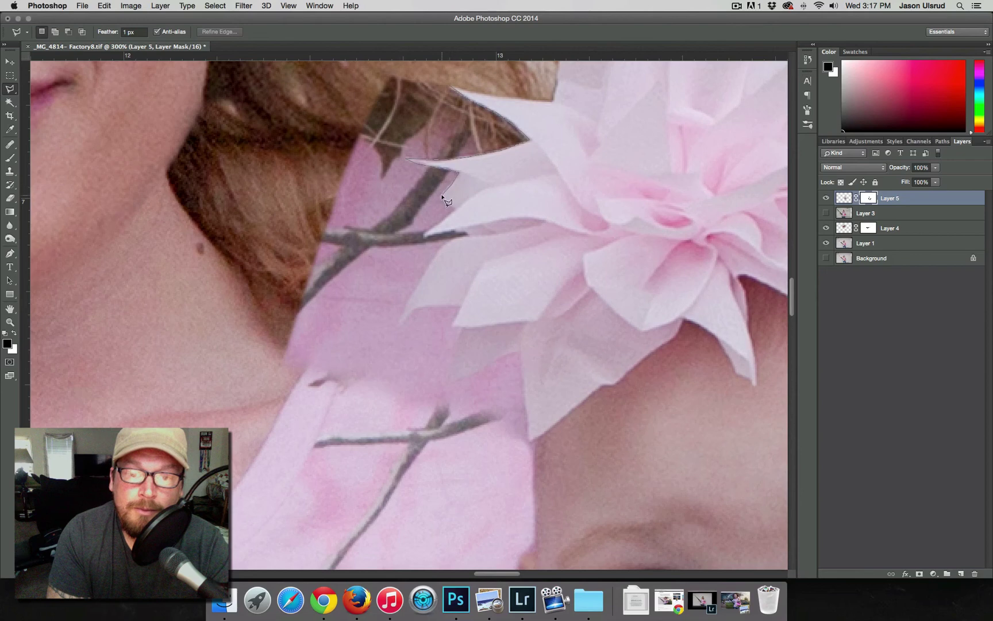
{"action": "left_click", "coordinate": [443, 198]}
{"action": "left_click", "coordinate": [457, 209]}
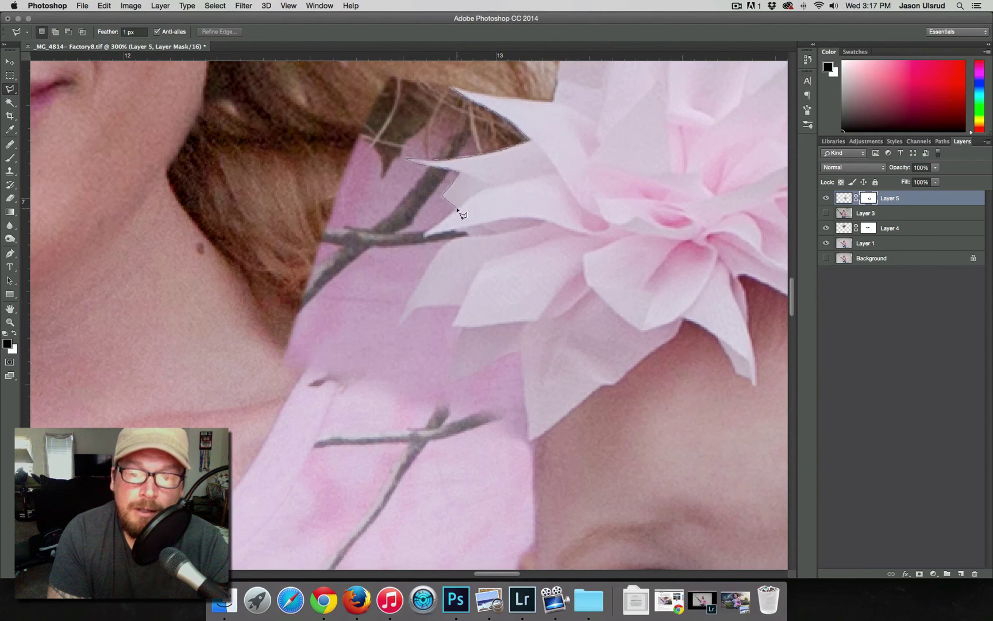
{"action": "left_click", "coordinate": [427, 235]}
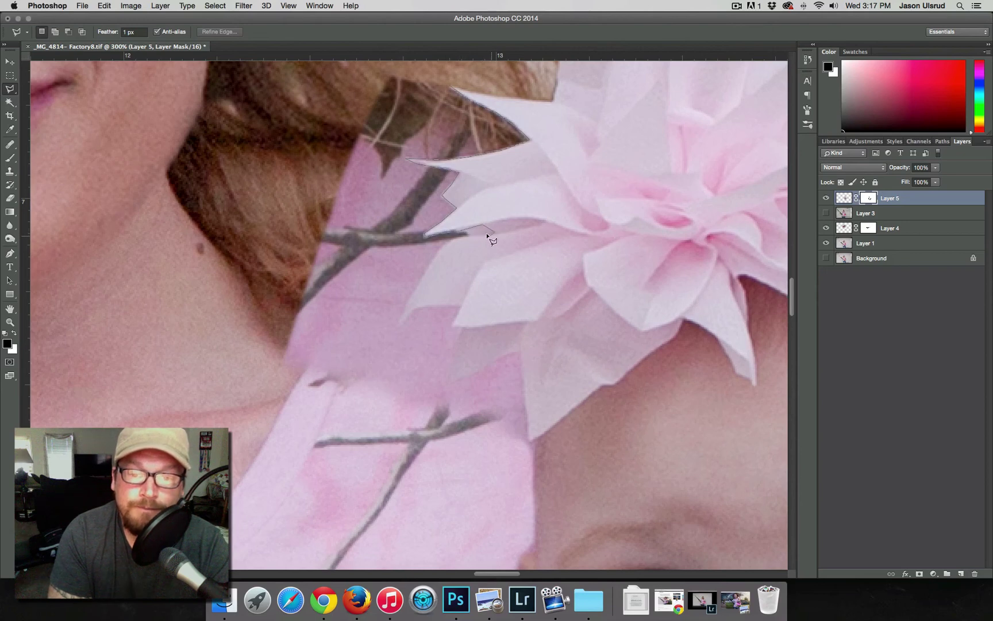
{"action": "left_click", "coordinate": [467, 235]}
{"action": "left_click", "coordinate": [450, 240]}
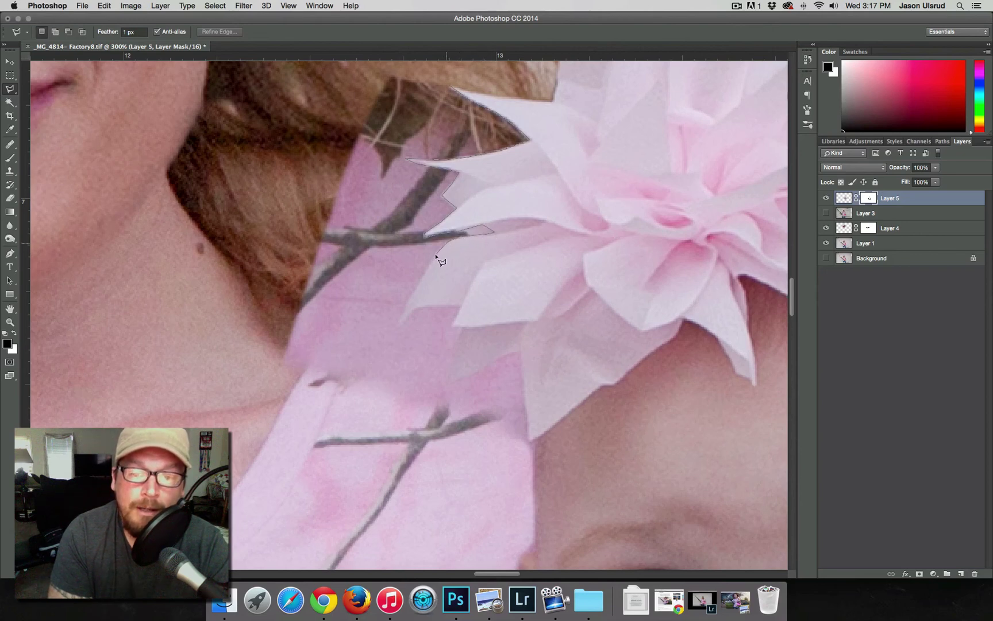
- Complete the petal-edge outline down to its base, deselect, and zoom back out
{"action": "left_click", "coordinate": [403, 319]}
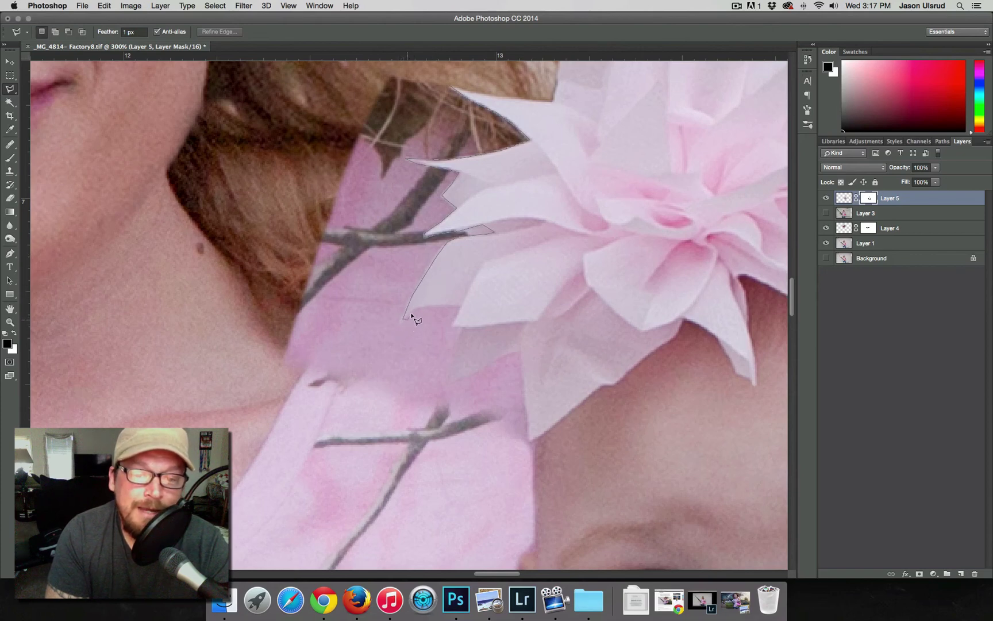
{"action": "left_click", "coordinate": [460, 307]}
{"action": "left_click", "coordinate": [451, 325]}
{"action": "left_click", "coordinate": [460, 330]}
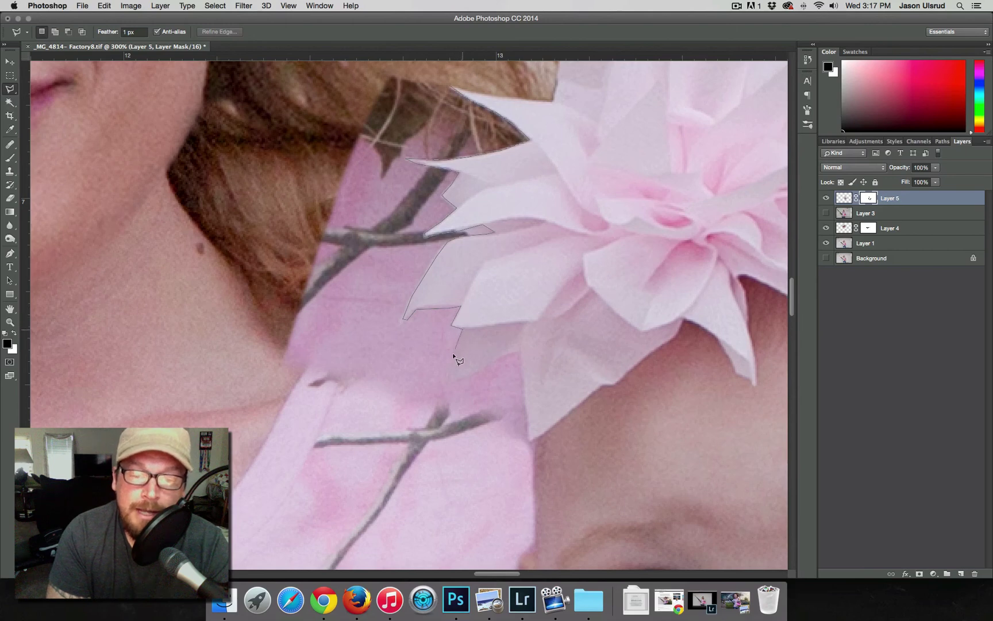
{"action": "double_click", "coordinate": [451, 358]}
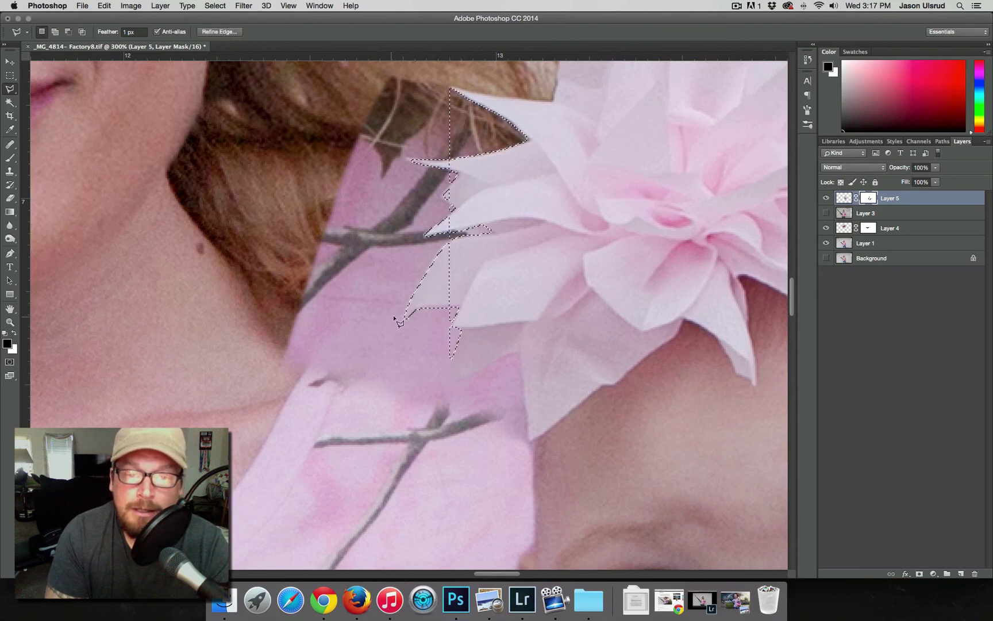
{"action": "key", "text": "super+d"}
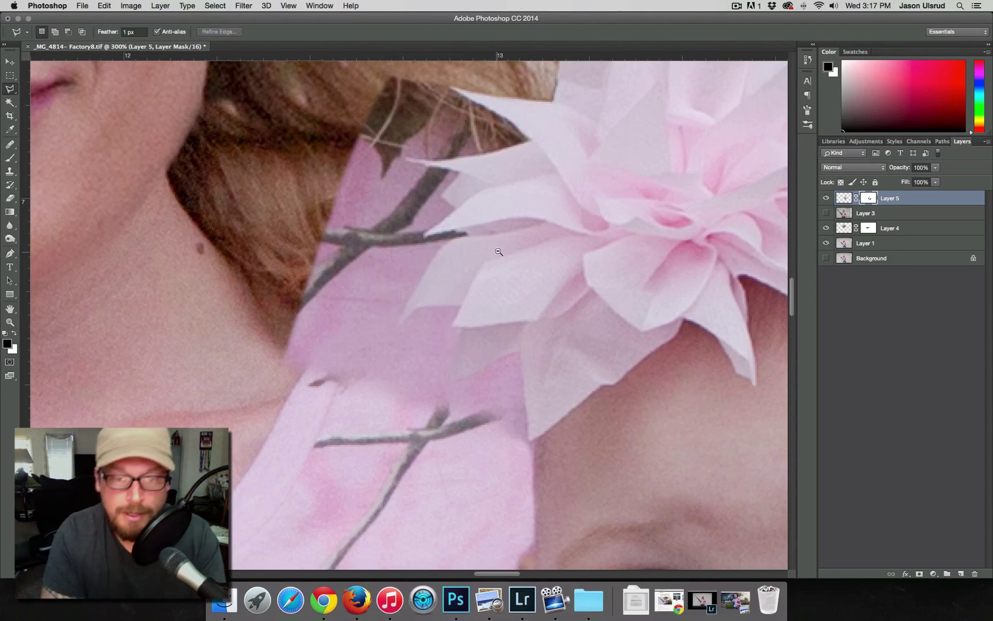
{"action": "left_click", "coordinate": [460, 230], "text": "alt"}
{"action": "left_click", "coordinate": [600, 298], "text": "alt"}
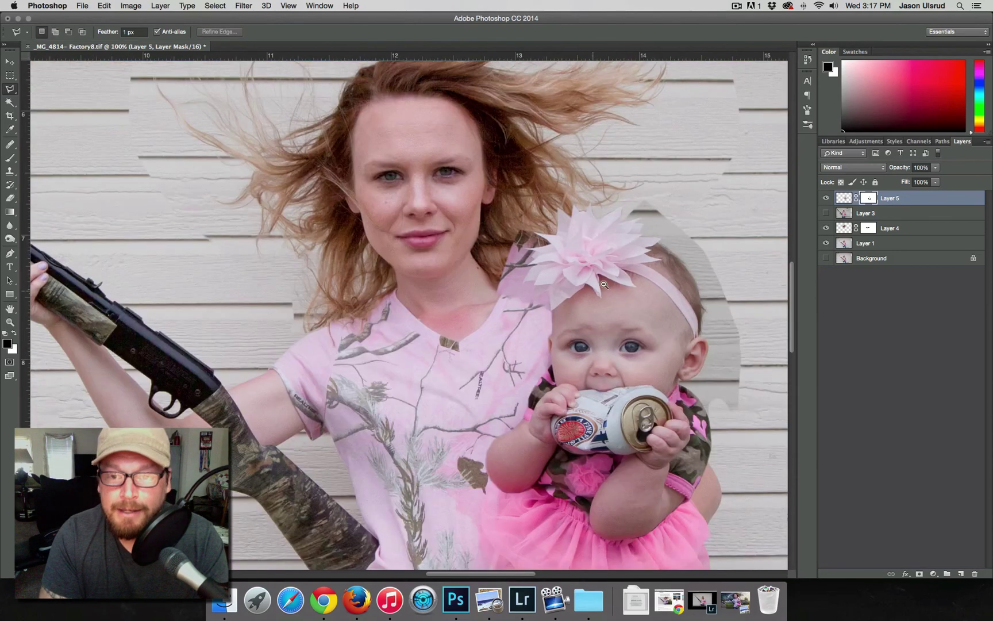
- Zoom out to 25% to view the whole composite, then bring up Texas-Dream.jpg in Preview
{"action": "left_click", "coordinate": [603, 284], "text": "alt"}
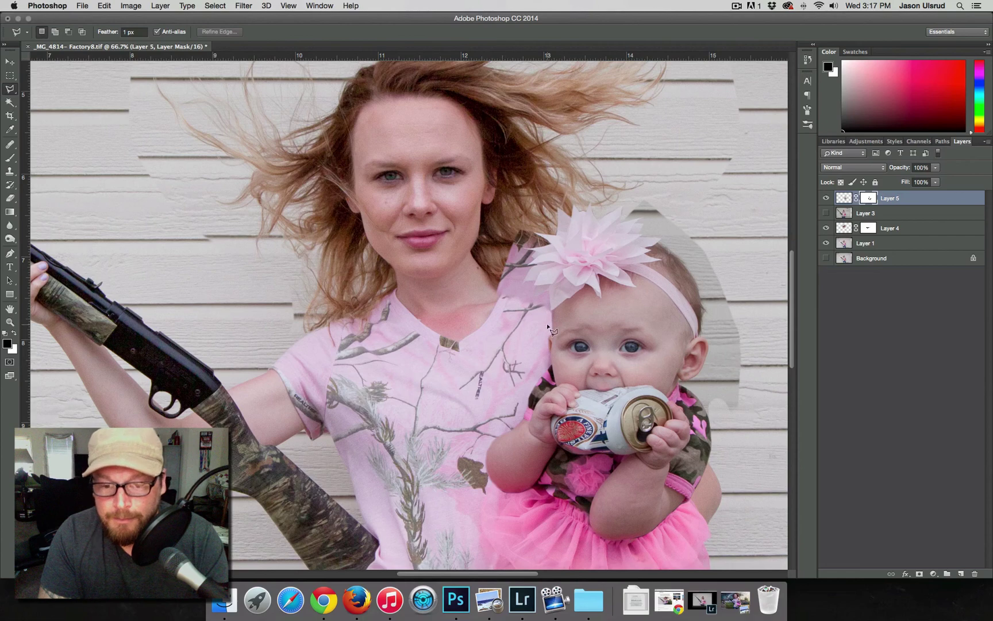
{"action": "left_click", "coordinate": [508, 352], "text": "alt+super"}
{"action": "left_click", "coordinate": [520, 405], "text": "alt+super"}
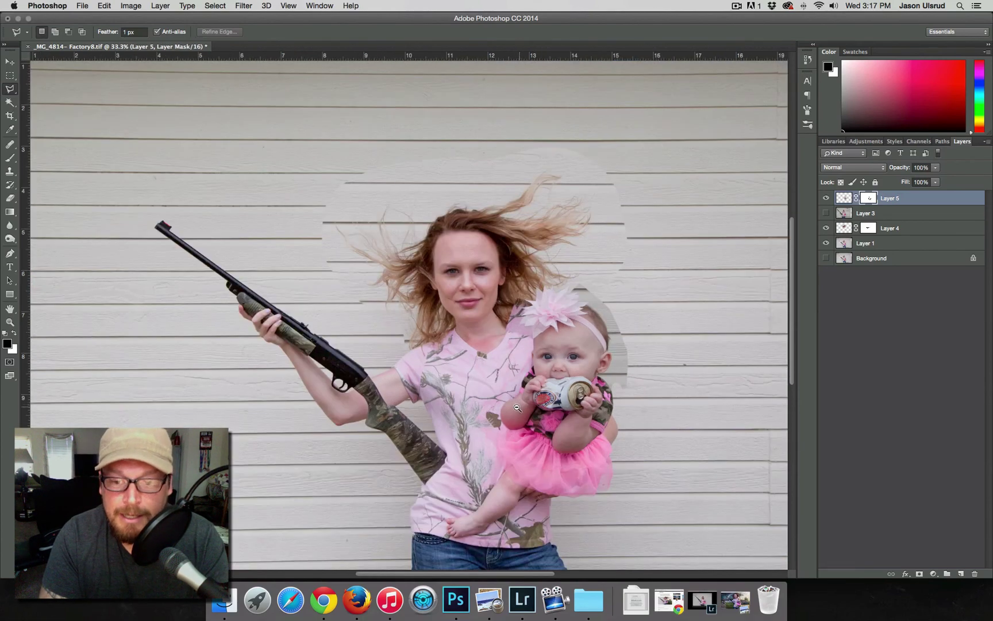
{"action": "left_click", "coordinate": [516, 407], "text": "alt+super"}
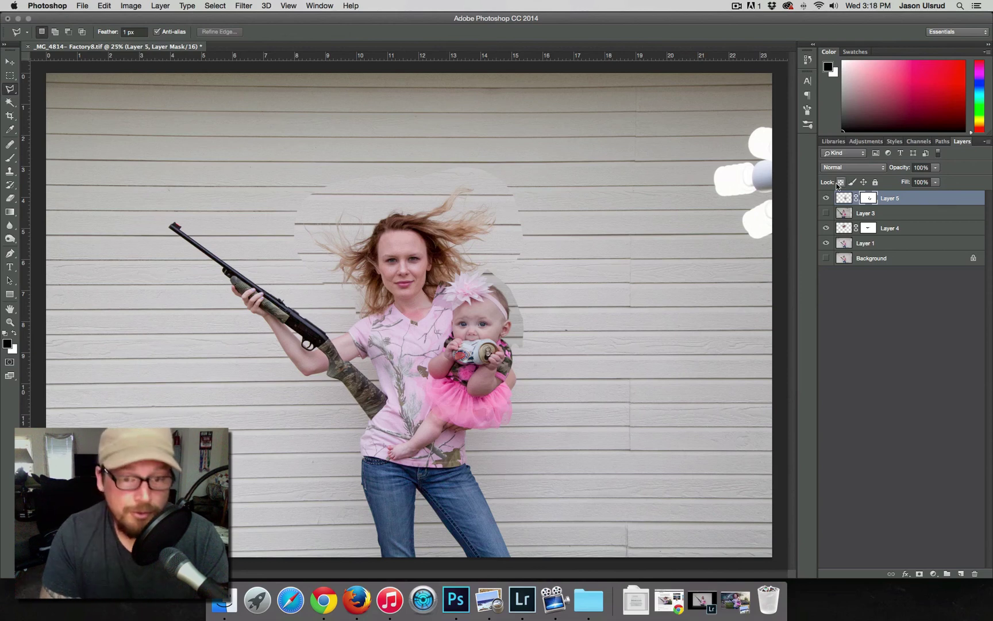
{"action": "left_click", "coordinate": [721, 604]}
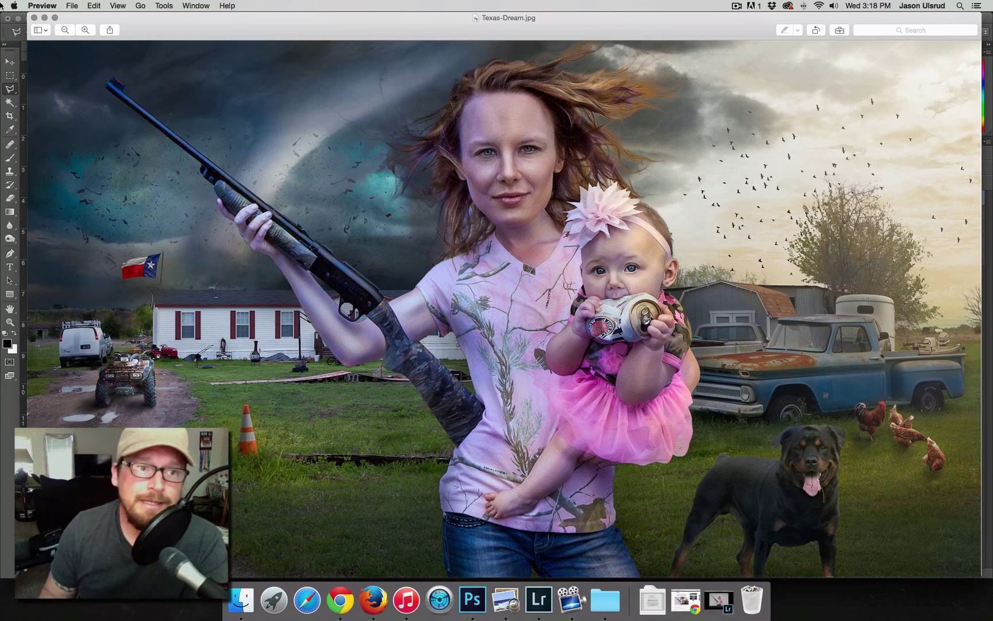
- Minimize Texas-Dream.jpg, restore it and move it aside, then minimize it again
{"action": "left_click", "coordinate": [44, 18]}
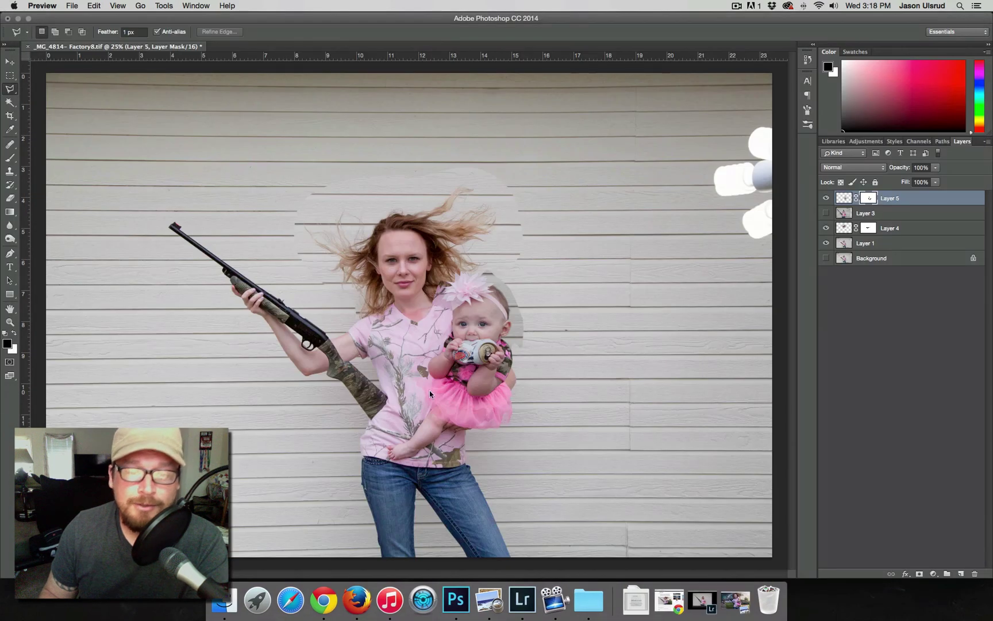
{"action": "left_click", "coordinate": [738, 607]}
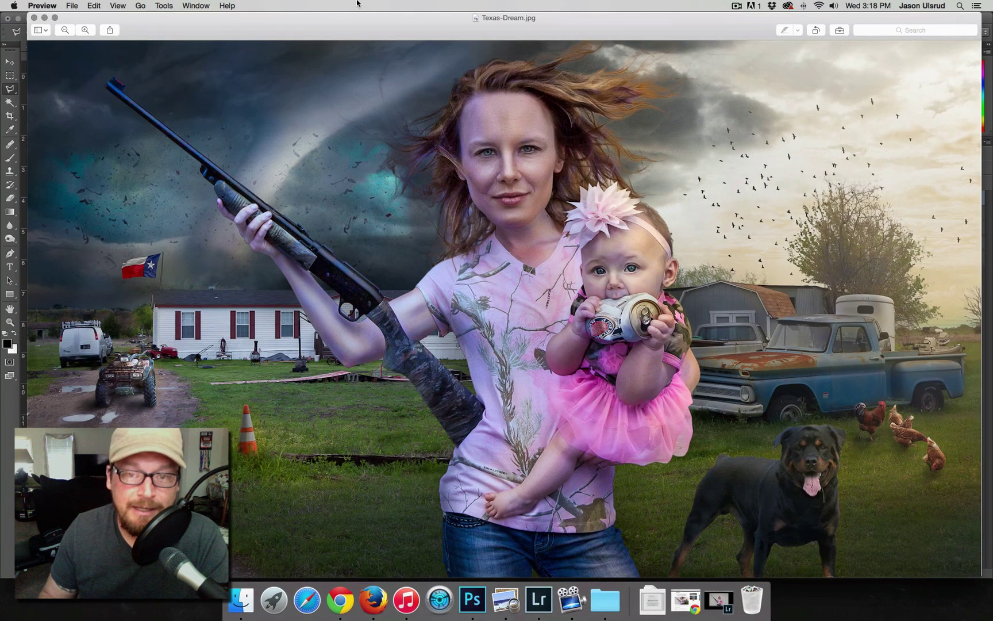
{"action": "mouse_move", "coordinate": [339, 16]}
{"action": "left_mouse_down"}
{"action": "mouse_move", "coordinate": [554, 34]}
{"action": "mouse_move", "coordinate": [664, 245]}
{"action": "mouse_move", "coordinate": [506, 45]}
{"action": "mouse_move", "coordinate": [441, 4]}
{"action": "mouse_move", "coordinate": [452, 41]}
{"action": "mouse_move", "coordinate": [335, 4]}
{"action": "left_mouse_up"}
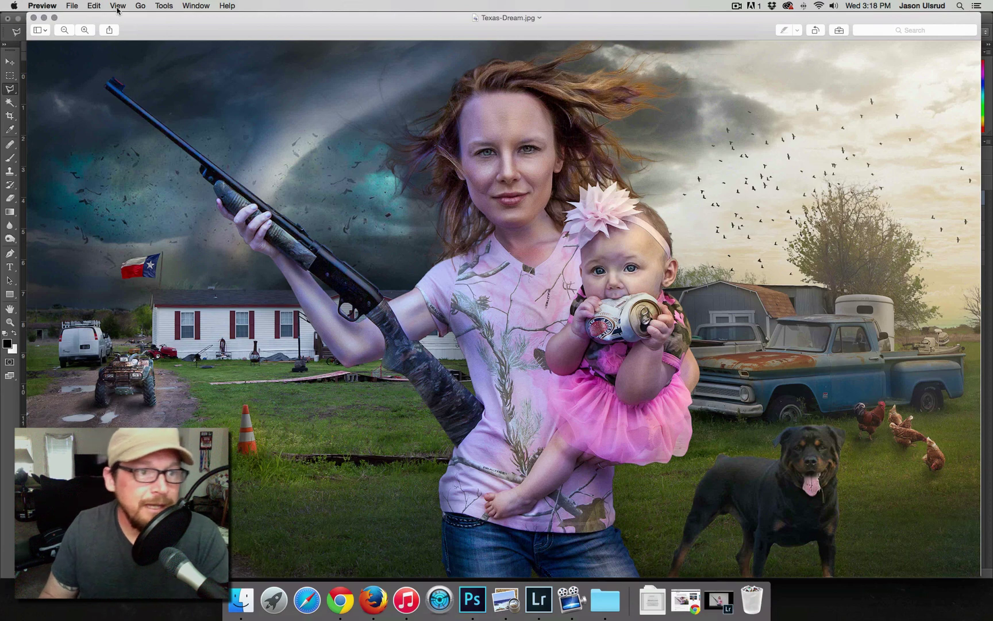
{"action": "left_click", "coordinate": [44, 18]}
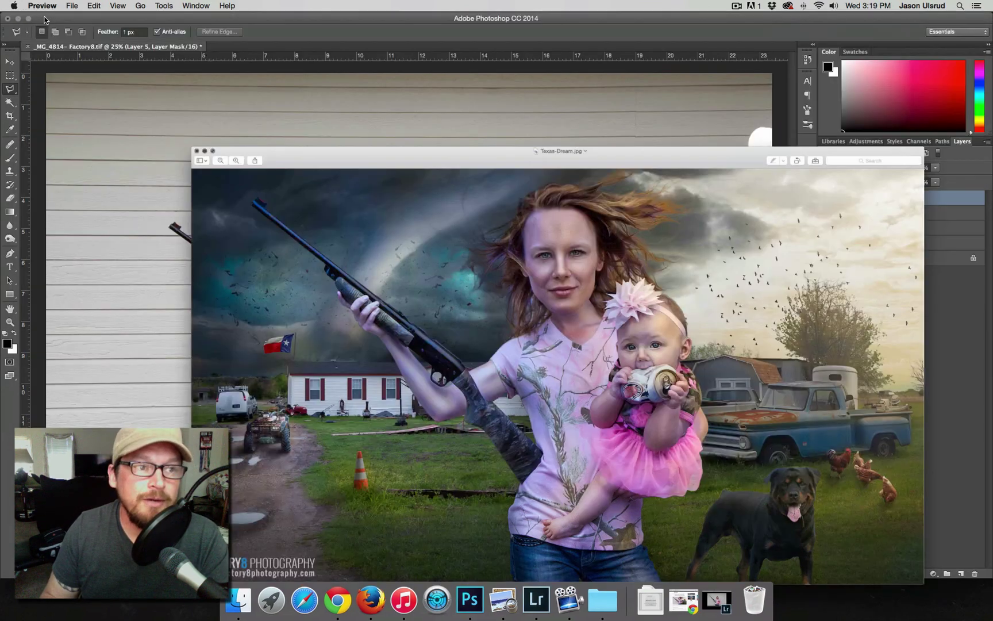